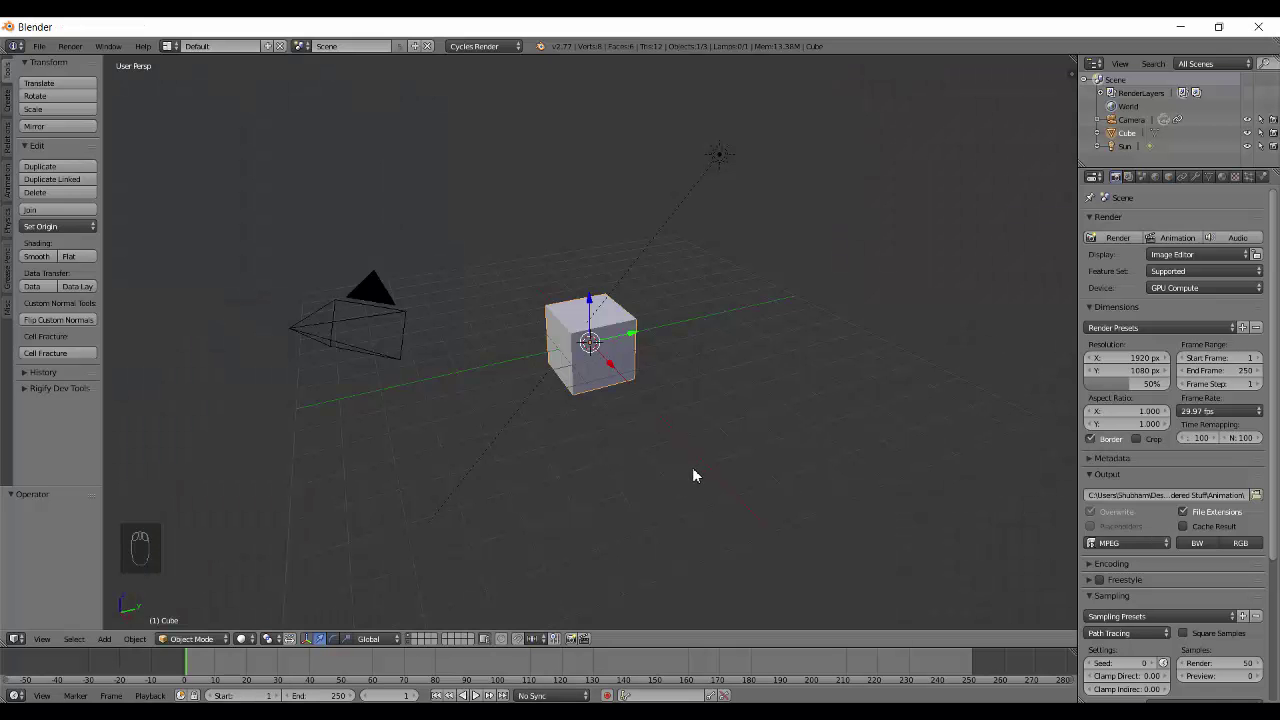
# Step: Delete the default cube, camera and sun from the scene
pyautogui.press('a')
pyautogui.press('a')
pyautogui.press('a')
pyautogui.press('x')
pyautogui.click(612, 364)
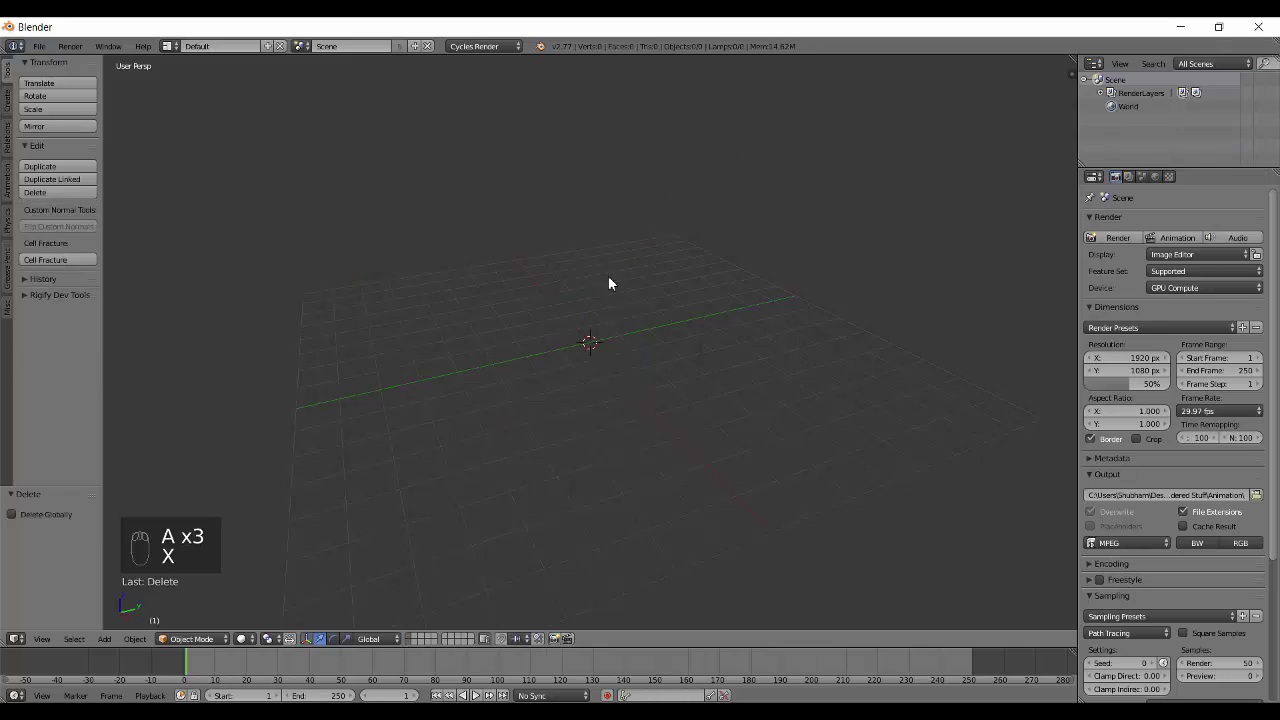
pyautogui.moveTo(690, 322); pyautogui.dragTo(628, 298, button='middle')
# Step: Add a plane mesh at the world origin
pyautogui.hotkey('shift', 'a')
pyautogui.moveTo(628, 298)
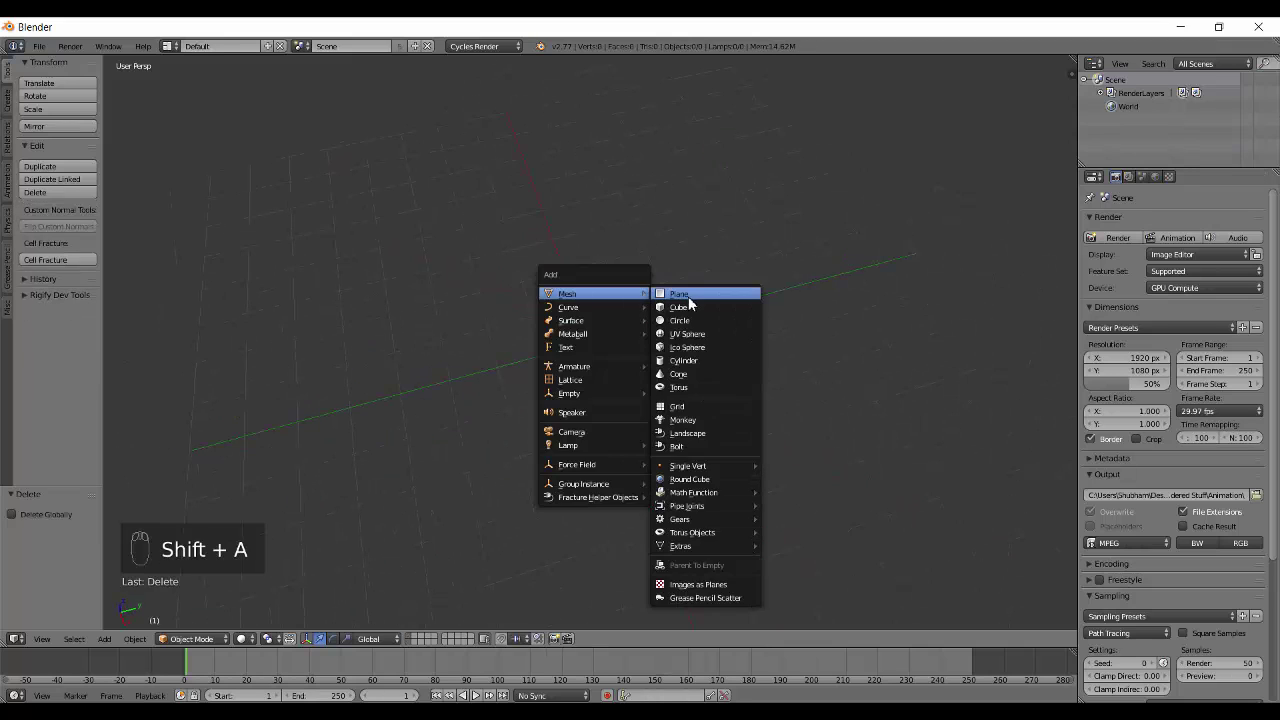
pyautogui.click(690, 298)
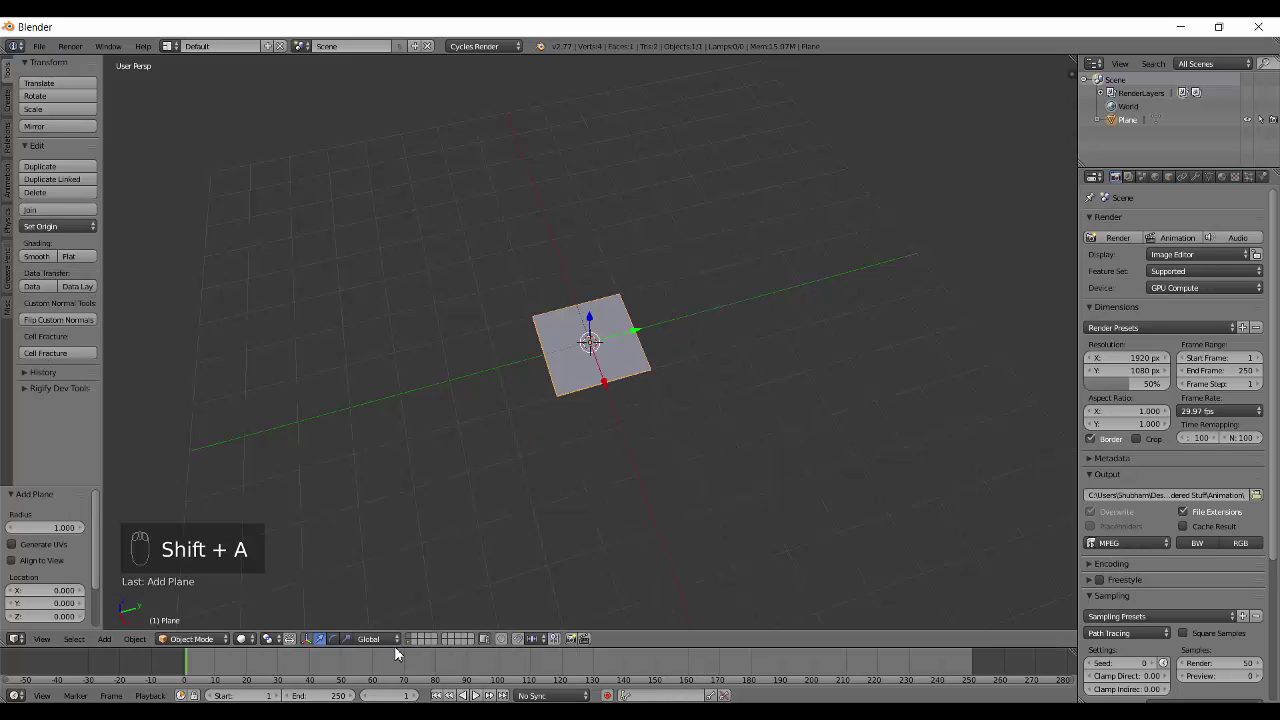
# Step: Enlarge the lower area to half the window and view the plane from top orthographic
pyautogui.moveTo(394, 646); pyautogui.dragTo(526, 282)
pyautogui.moveTo(540, 280); pyautogui.dragTo(608, 291, button='middle')
pyautogui.press('m')
pyautogui.press('1')
pyautogui.press('q')
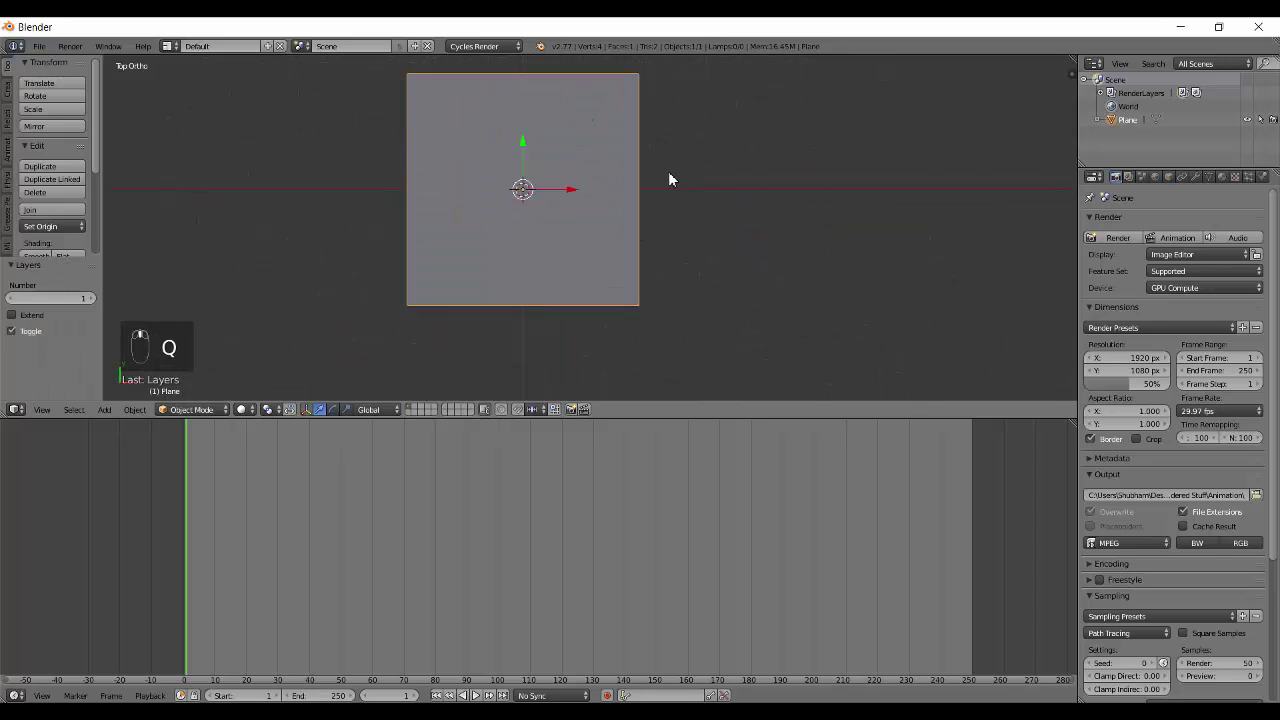
# Step: Turn the lower area into a Node Editor and give it more room
pyautogui.click(16, 695)
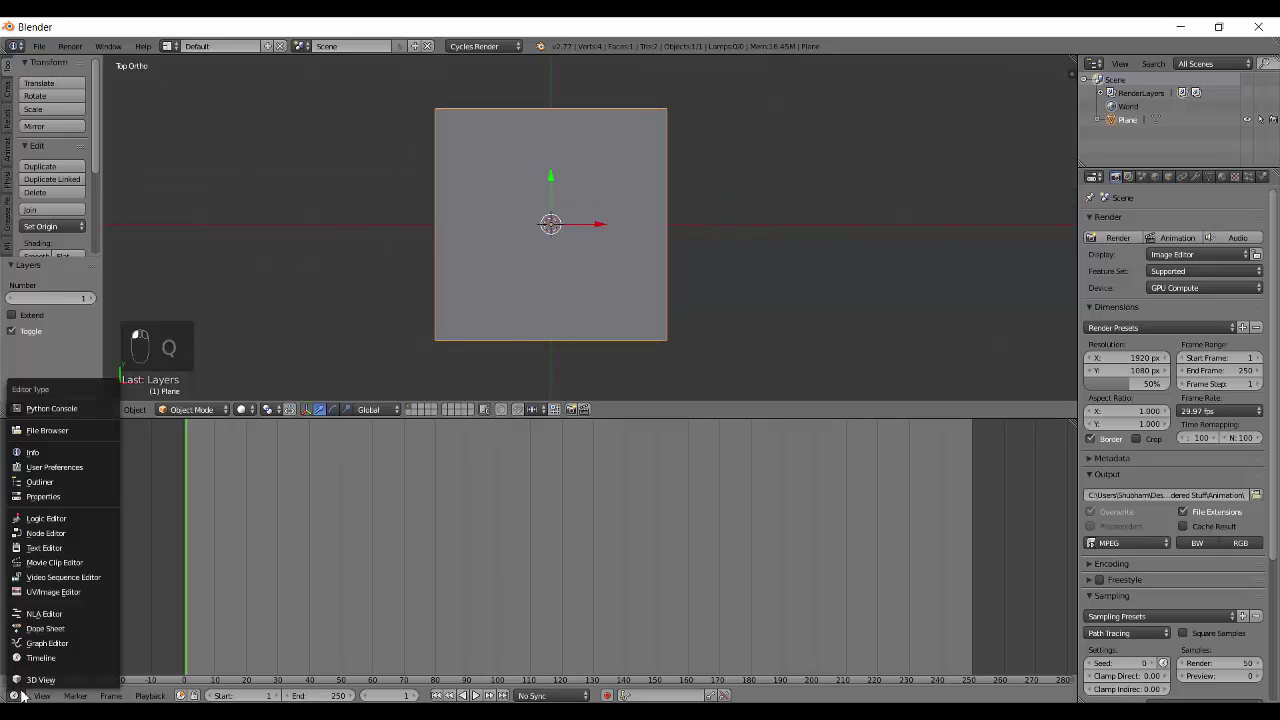
pyautogui.click(86, 534)
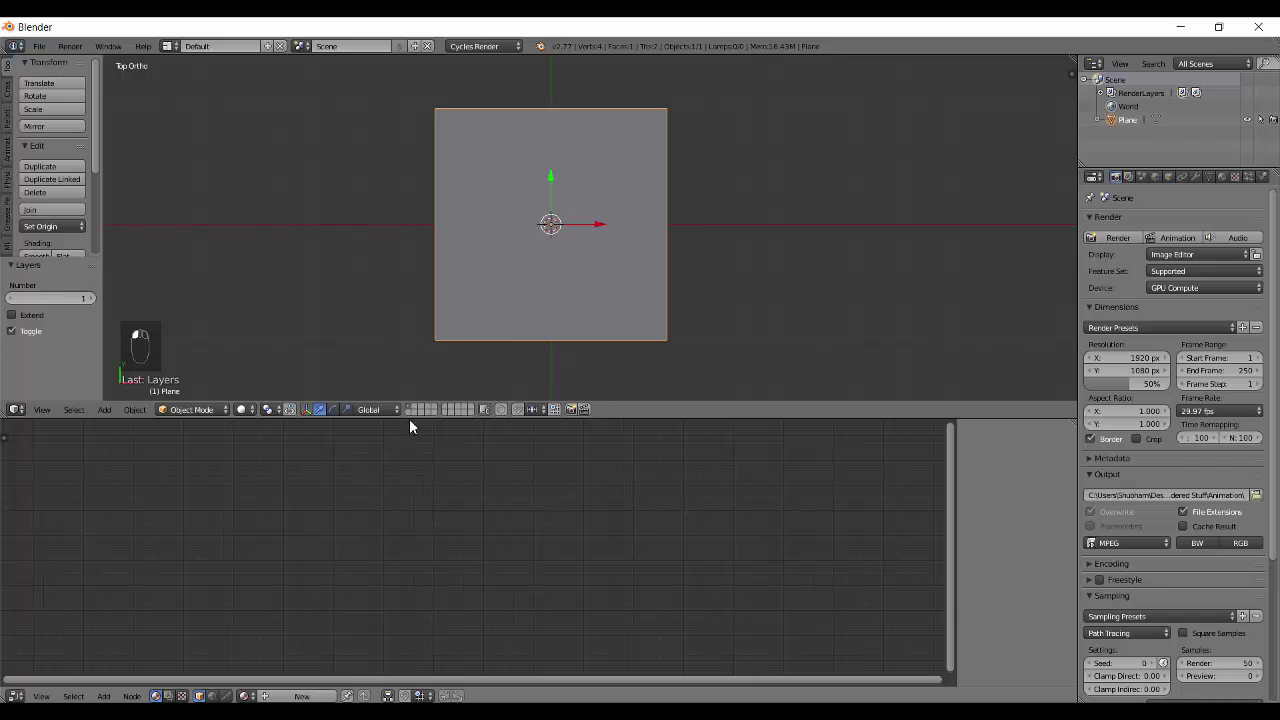
pyautogui.moveTo(410, 419); pyautogui.dragTo(420, 346)
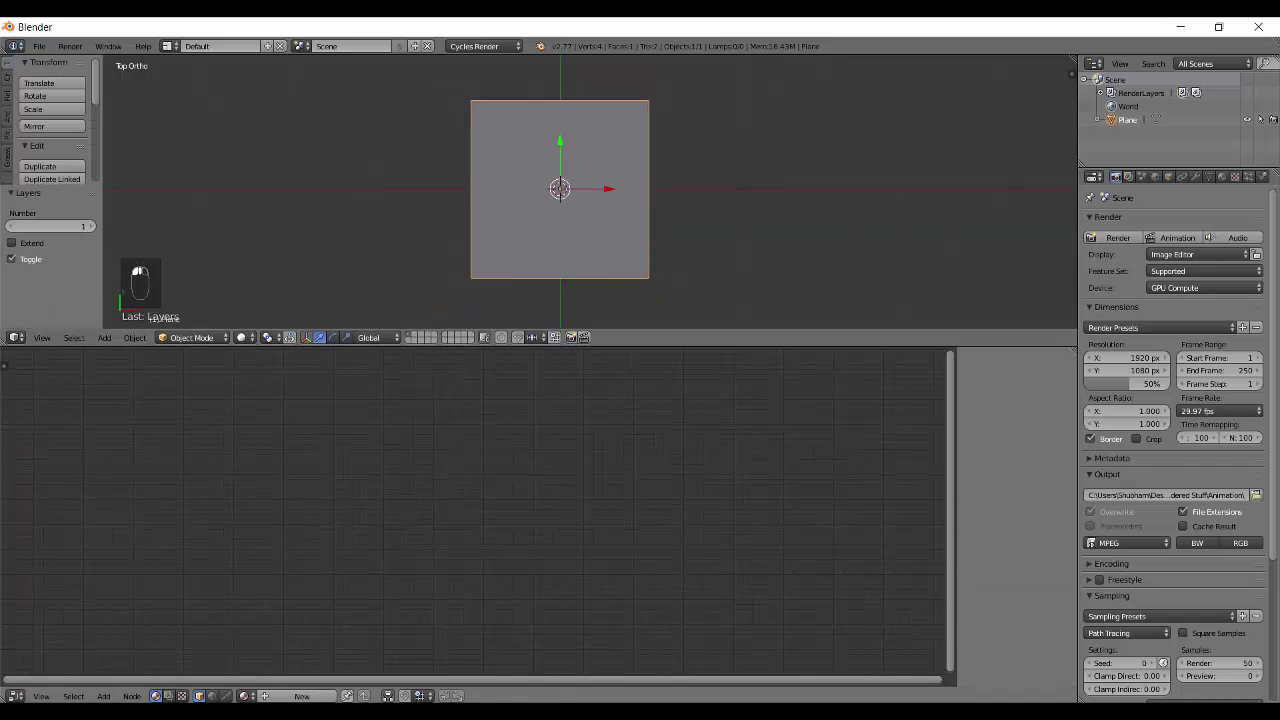
# Step: Create a new material for the plane and delete its Diffuse BSDF node
pyautogui.click(302, 696)
pyautogui.scroll(3, 566, 538)
pyautogui.moveTo(694, 491); pyautogui.dragTo(580, 514, button='middle')
pyautogui.click(578, 513)
pyautogui.hotkey('shift', 's')
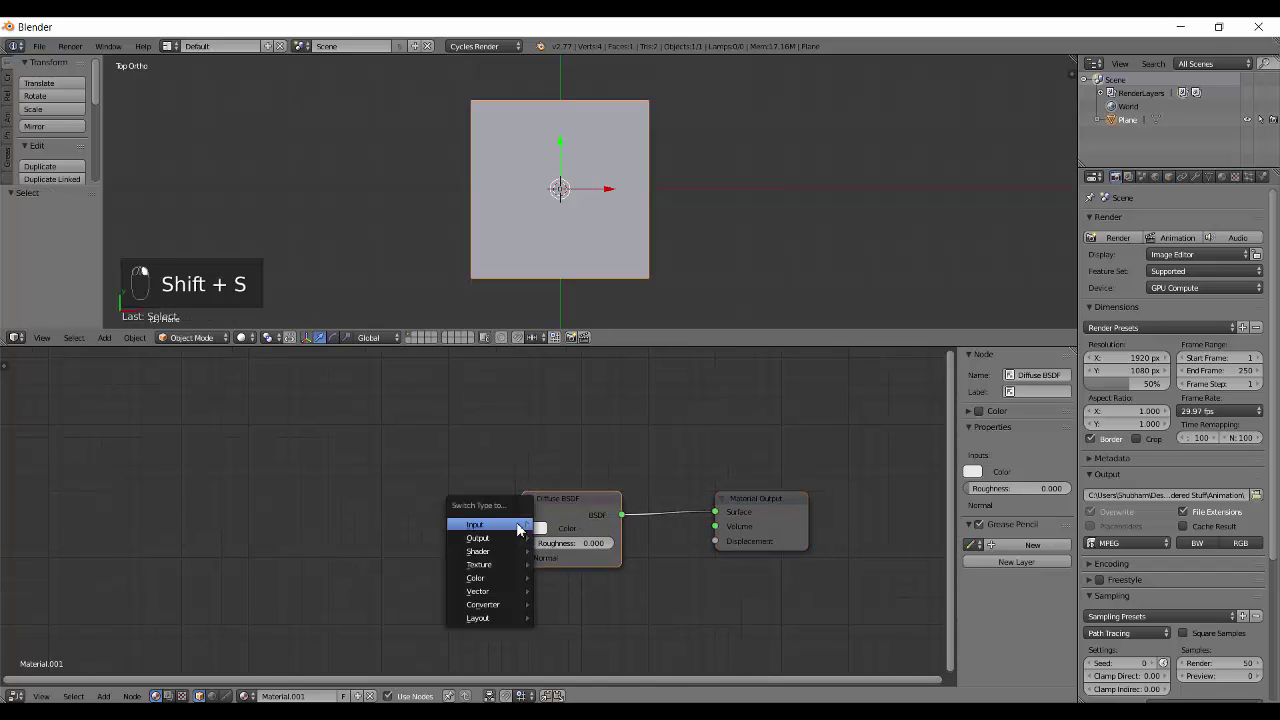
pyautogui.press('x')
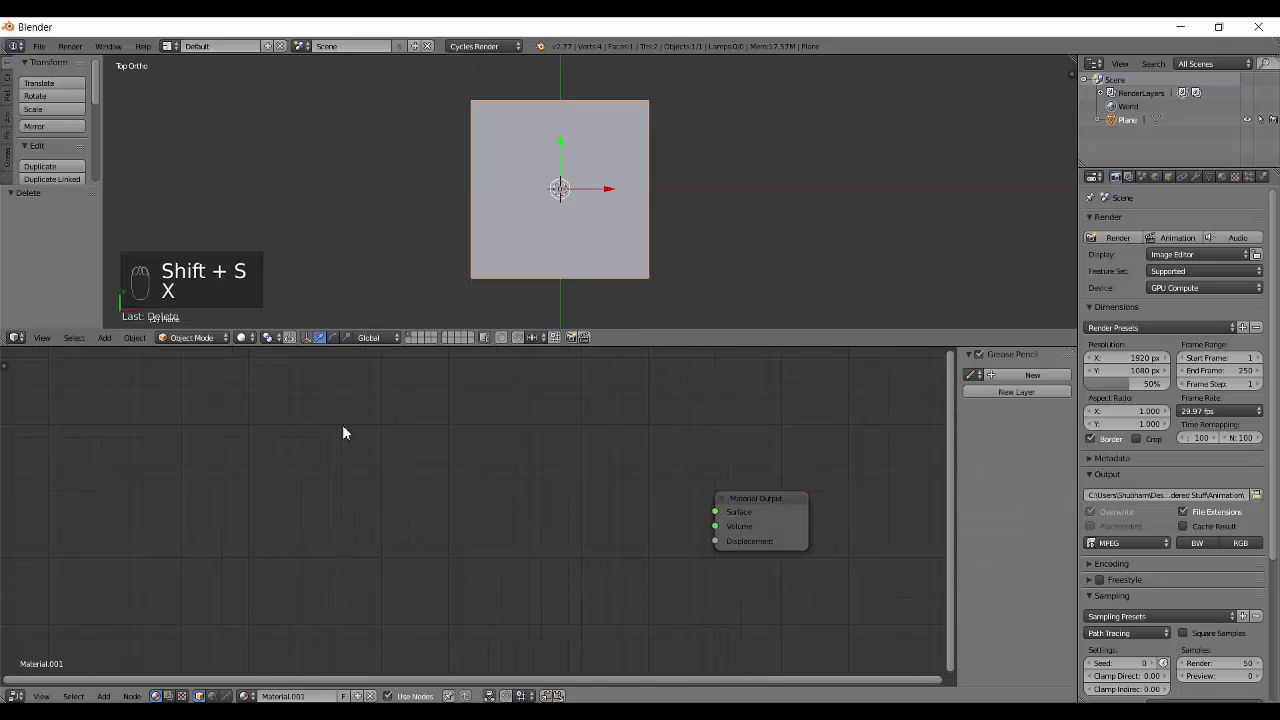
# Step: Add a MixRGB node and preview its output through a Viewer node
pyautogui.hotkey('shift', 'a')
pyautogui.moveTo(323, 493)
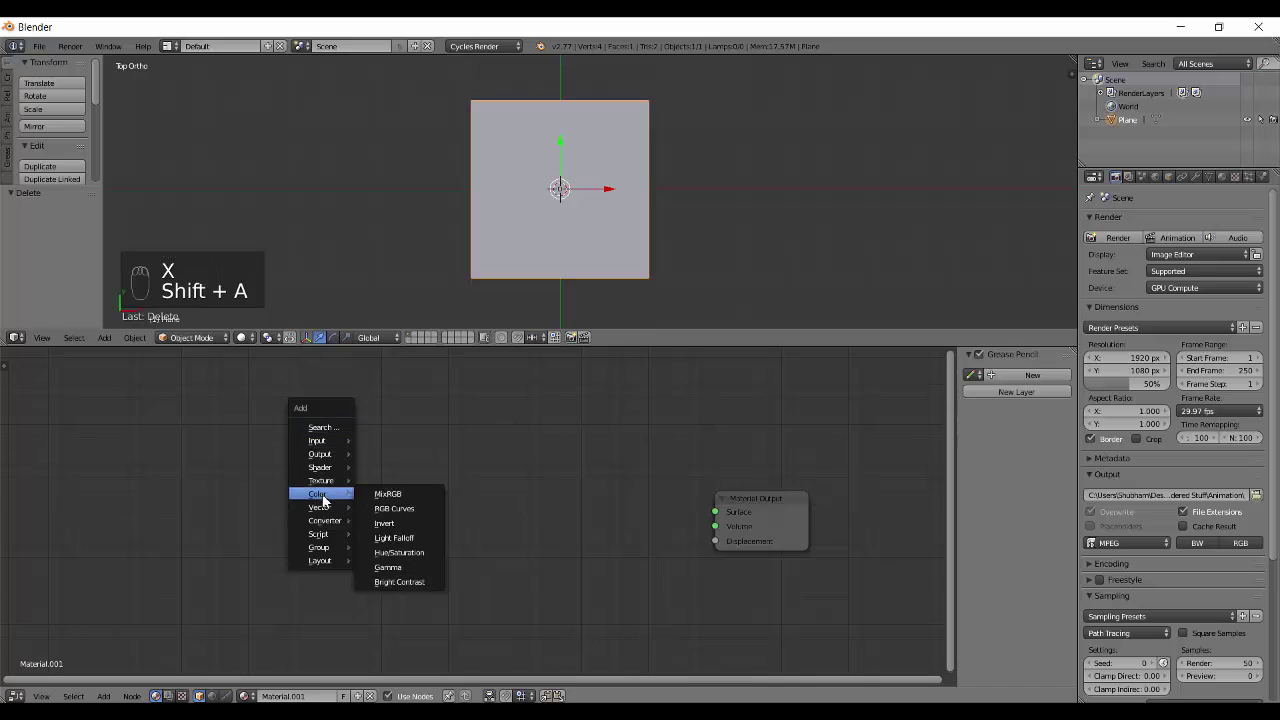
pyautogui.click(422, 496)
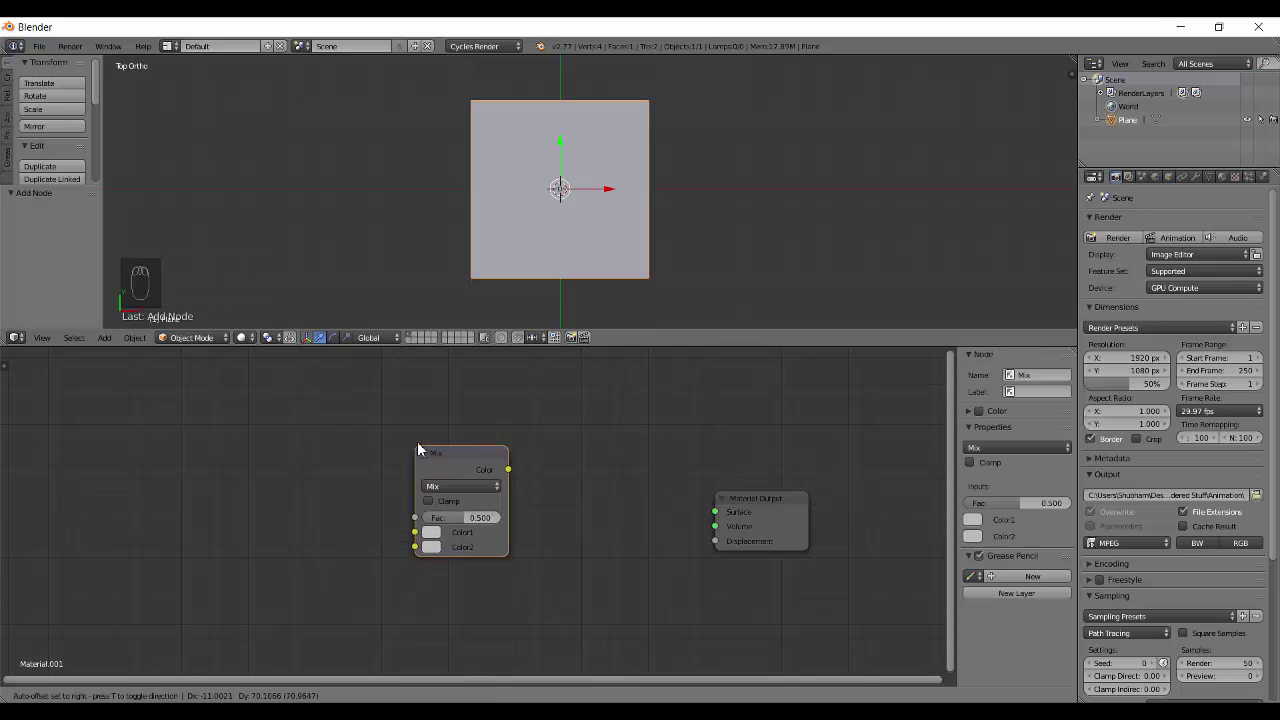
pyautogui.click(399, 451)
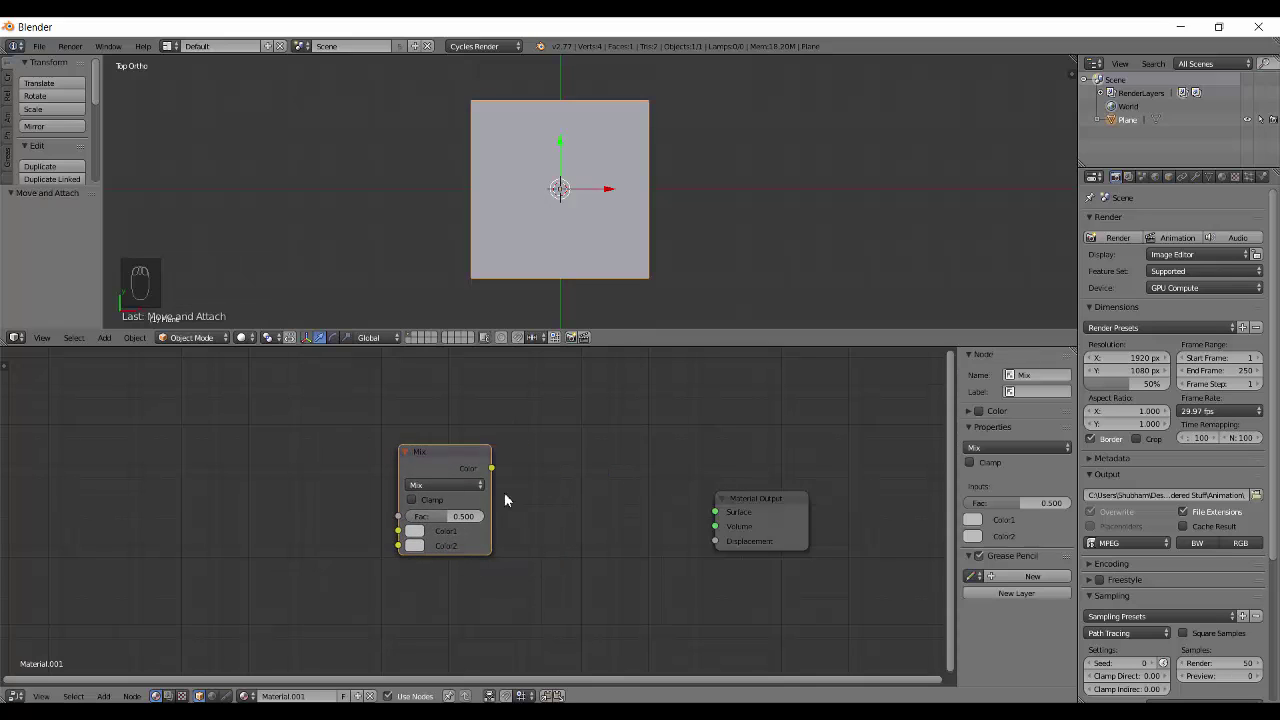
pyautogui.keyDown('ctrl'); pyautogui.keyDown('shift'); pyautogui.click(449, 473); pyautogui.keyUp('shift'); pyautogui.keyUp('ctrl')
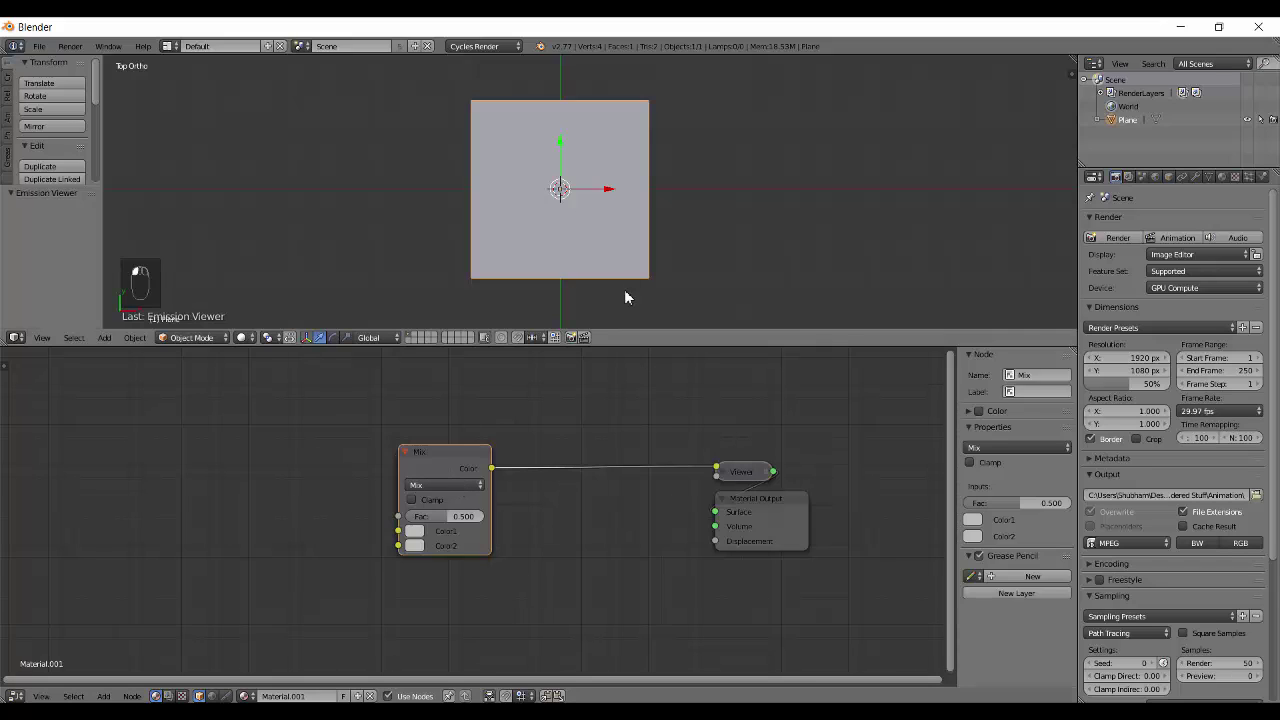
# Step: Switch the 3D view to rendered shading and browse the Mix node's blend types, keeping Mix
pyautogui.hotkey('shift', 'z')
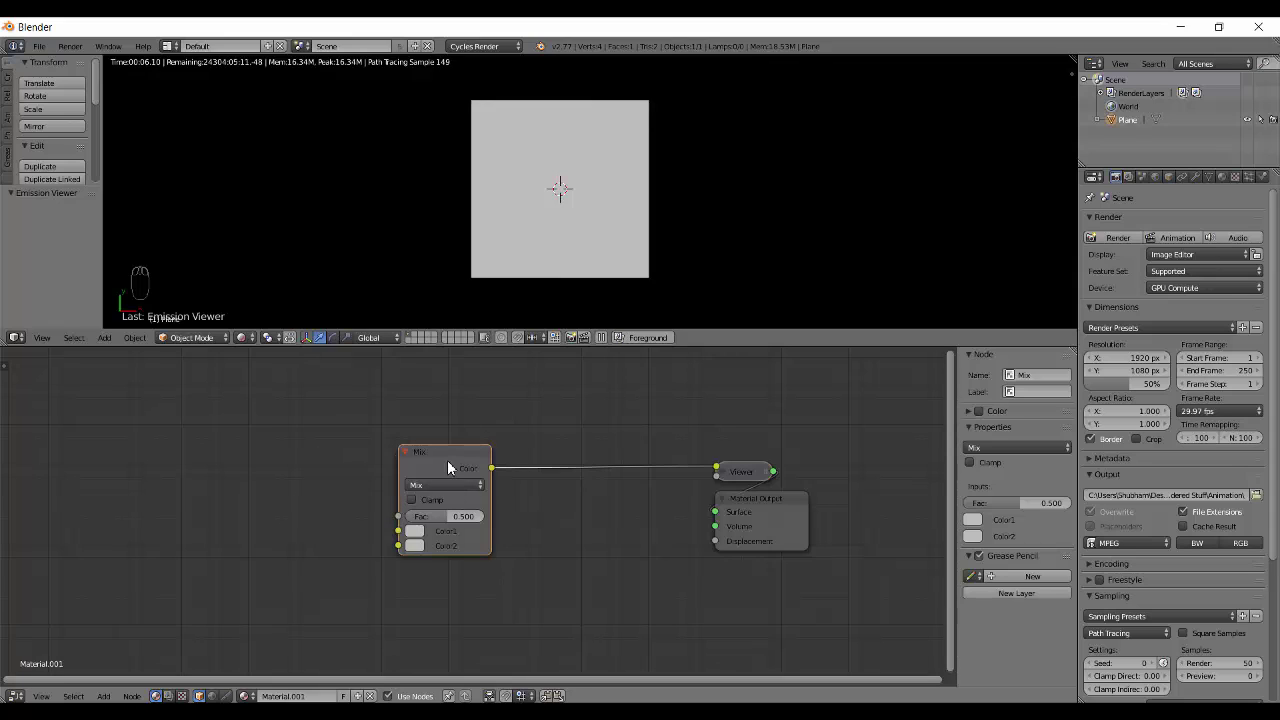
pyautogui.click(463, 486)
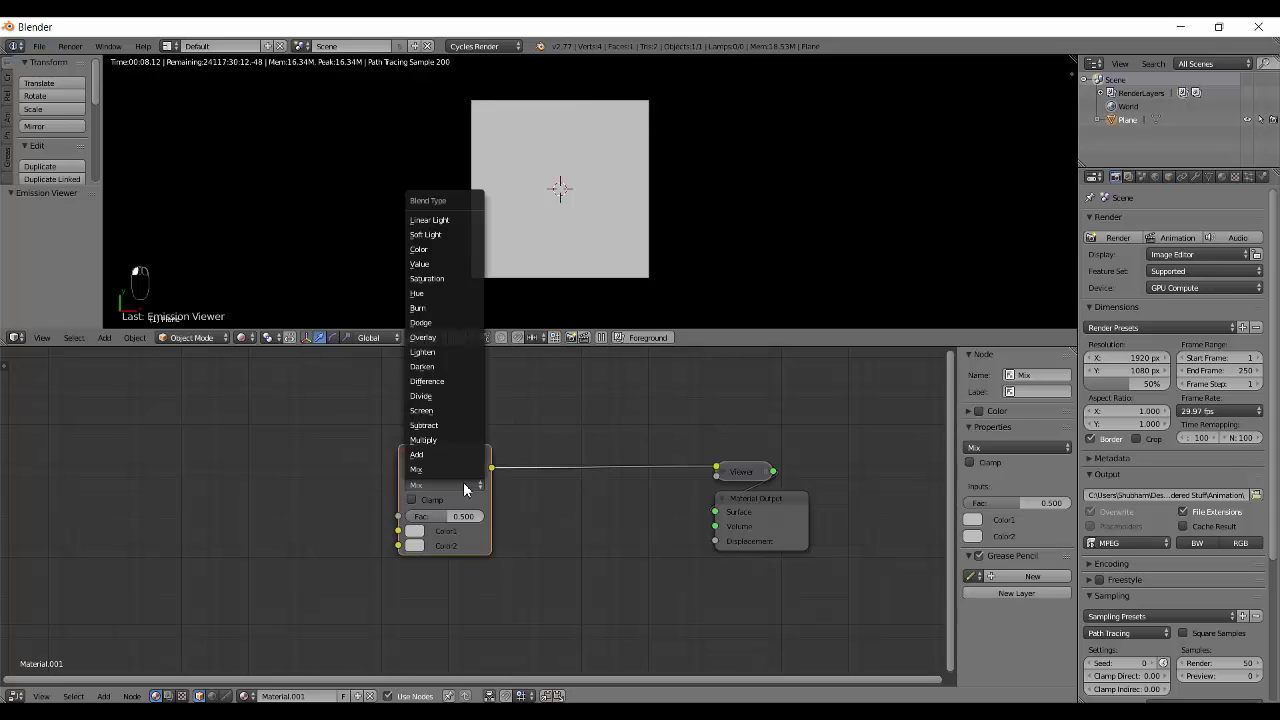
pyautogui.click(436, 469)
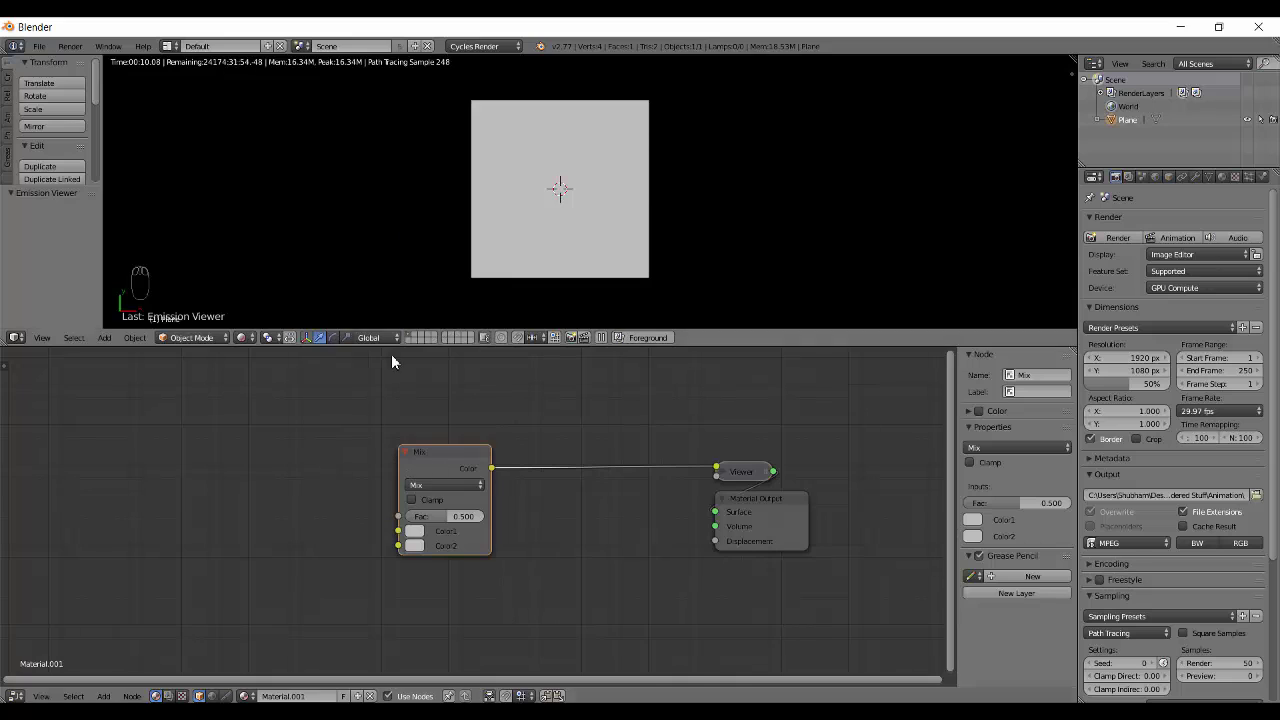
pyautogui.click(456, 484)
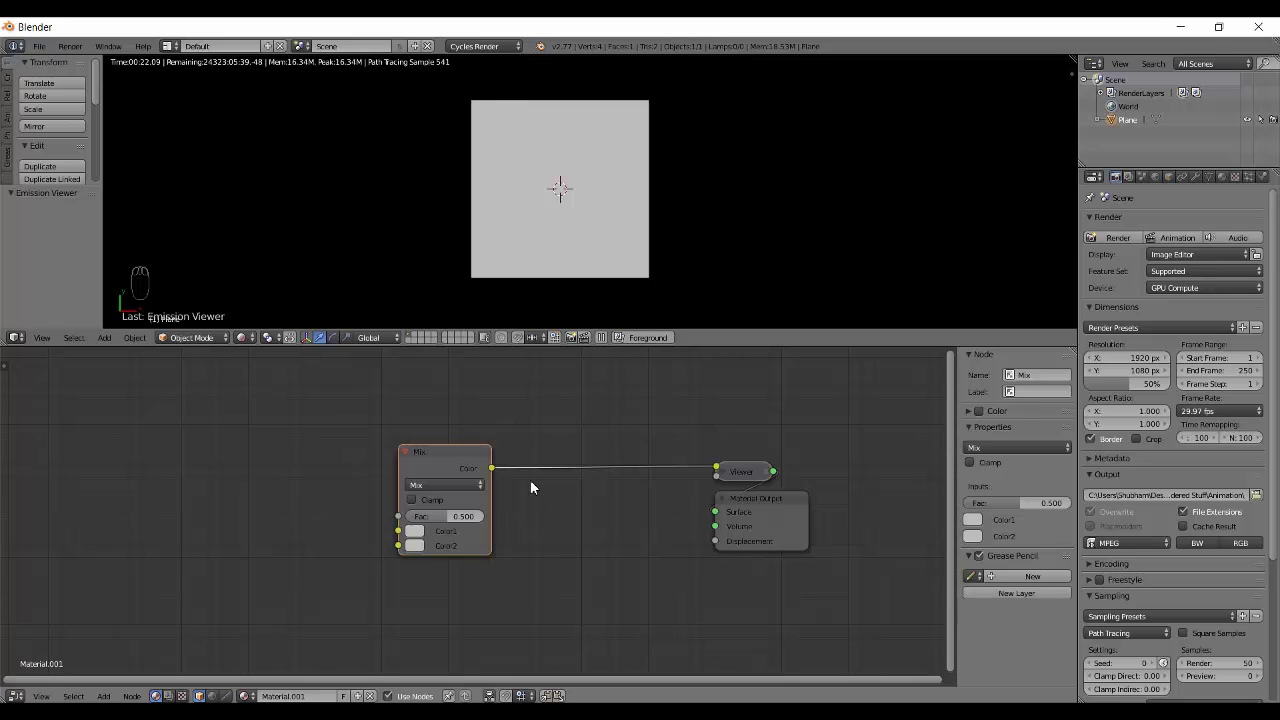
# Step: Add and then delete a Mix Shader node, and move the Mix node up and right
pyautogui.hotkey('shift', 'a')
pyautogui.moveTo(540, 458)
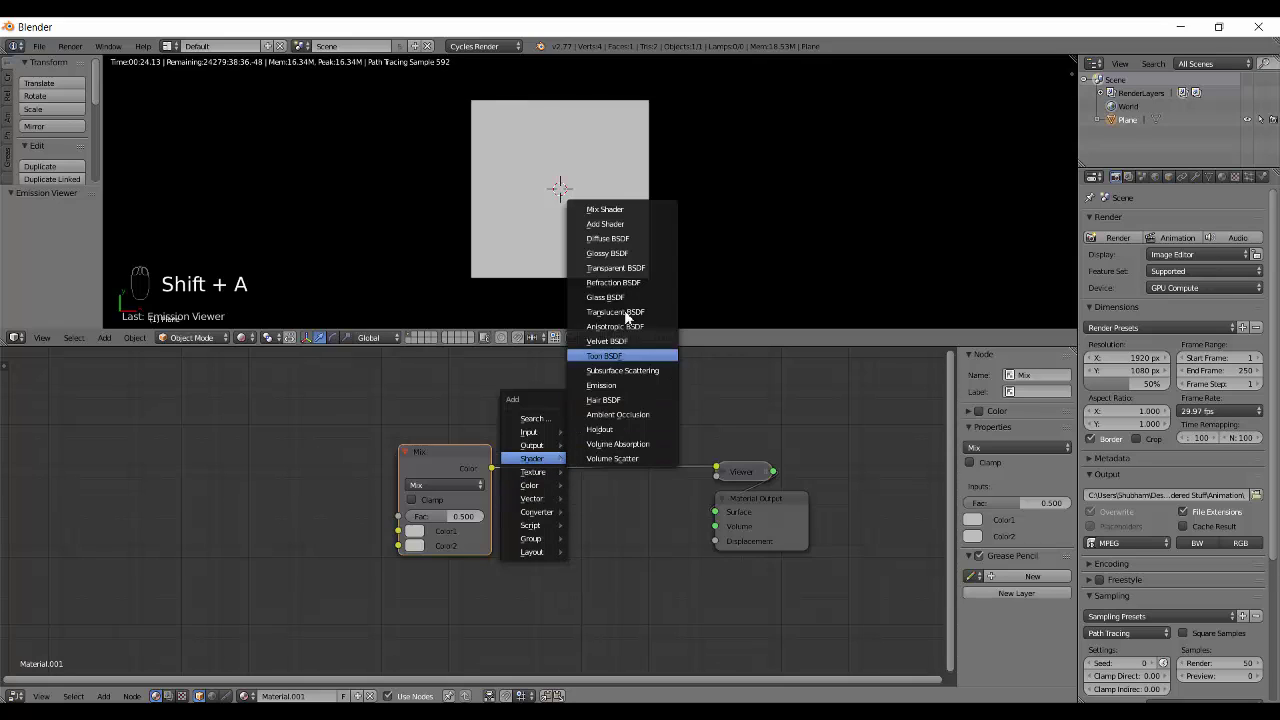
pyautogui.click(604, 209)
pyautogui.click(563, 562)
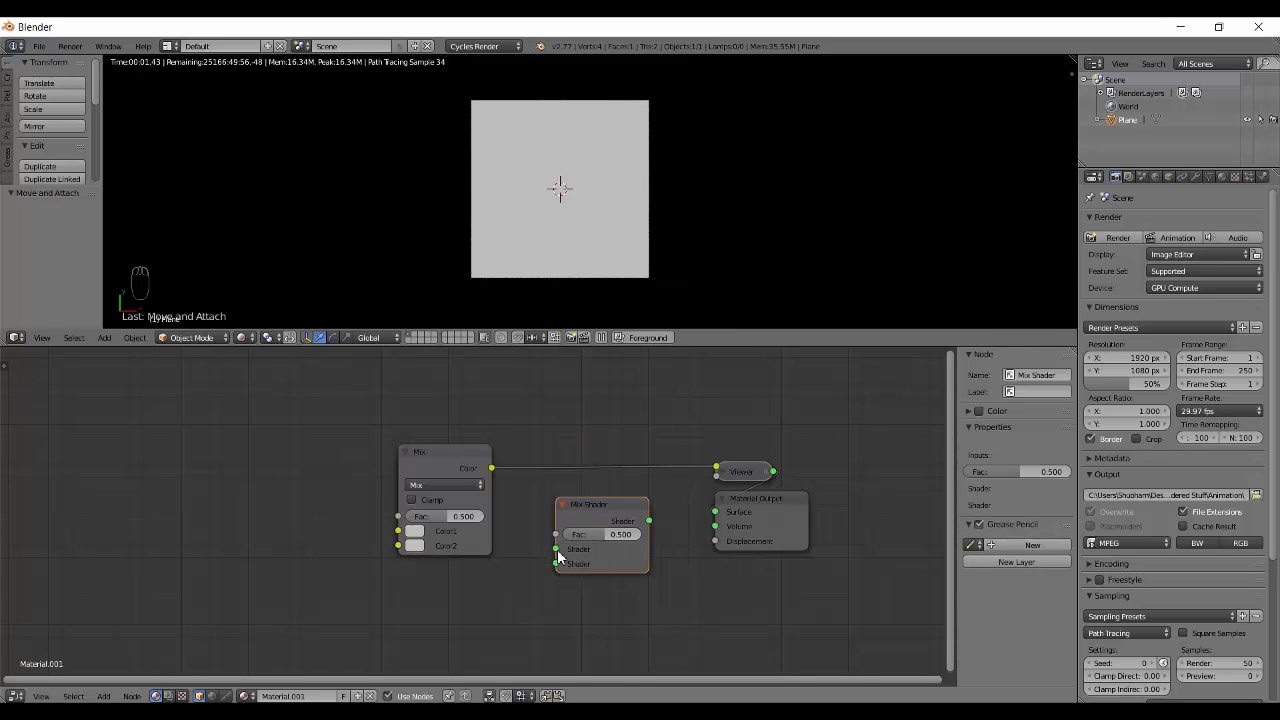
pyautogui.moveTo(616, 518); pyautogui.dragTo(634, 505)
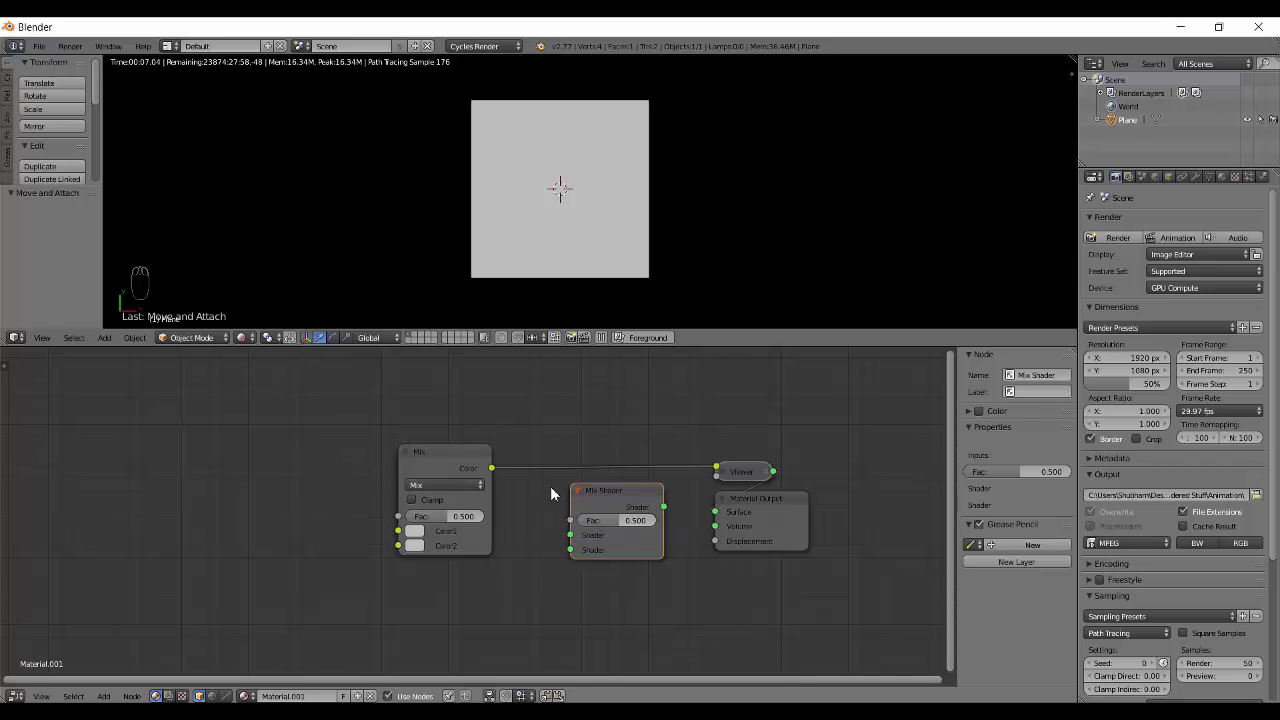
pyautogui.moveTo(613, 489)
pyautogui.mouseDown()
pyautogui.moveTo(620, 497)
pyautogui.moveTo(603, 496)
pyautogui.mouseUp()
pyautogui.press('x')
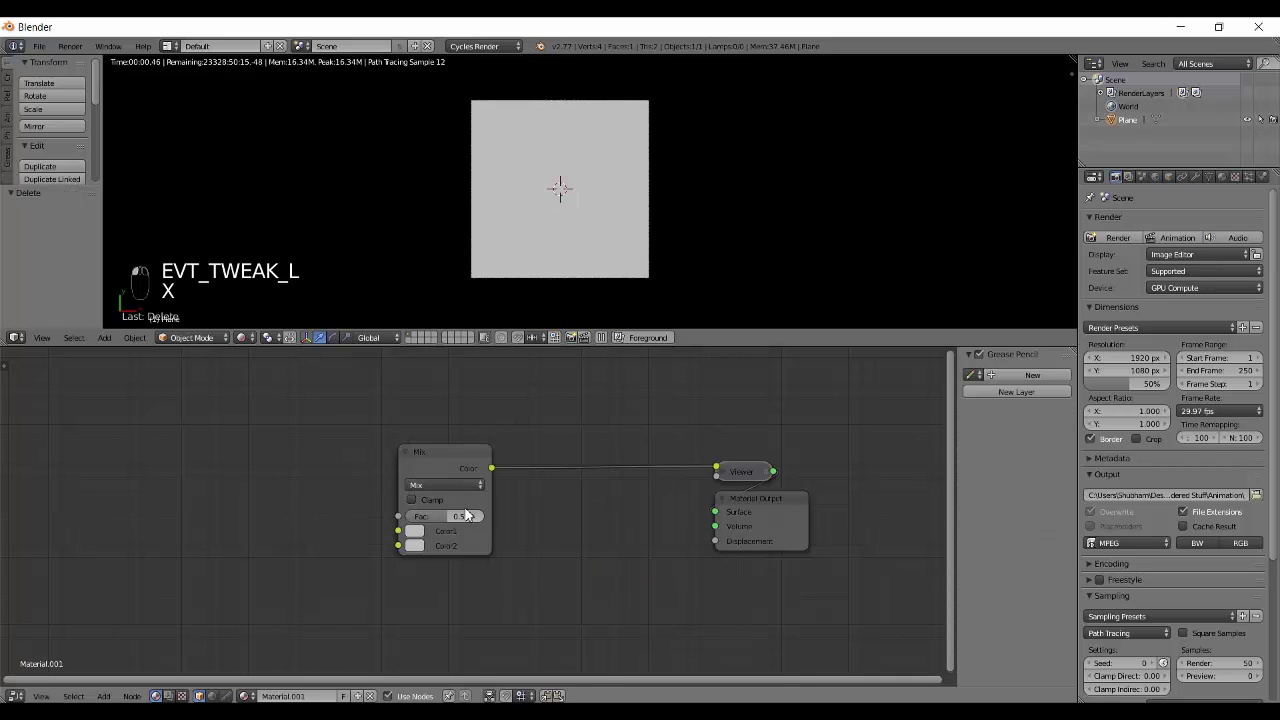
pyautogui.moveTo(464, 475); pyautogui.dragTo(512, 452)
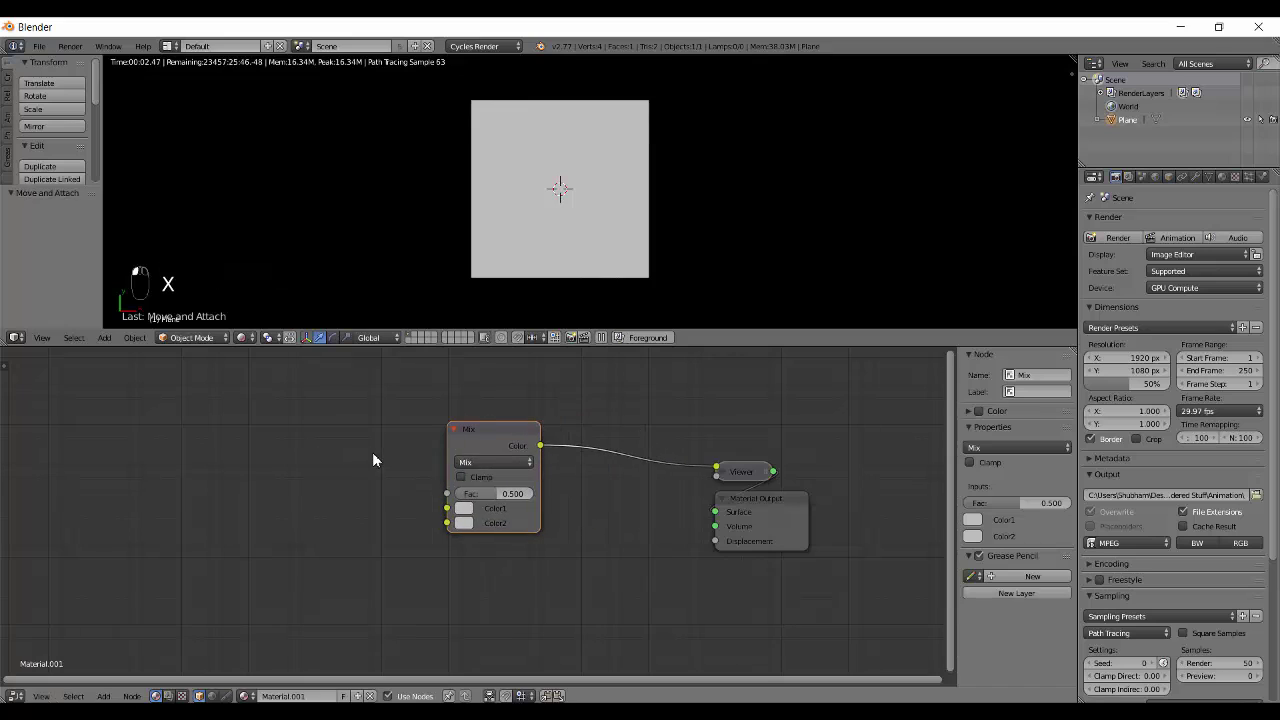
# Step: Add an Image Texture node left of Mix and link its Color to Mix Color1
pyautogui.hotkey('shift', 'a')
pyautogui.moveTo(268, 485)
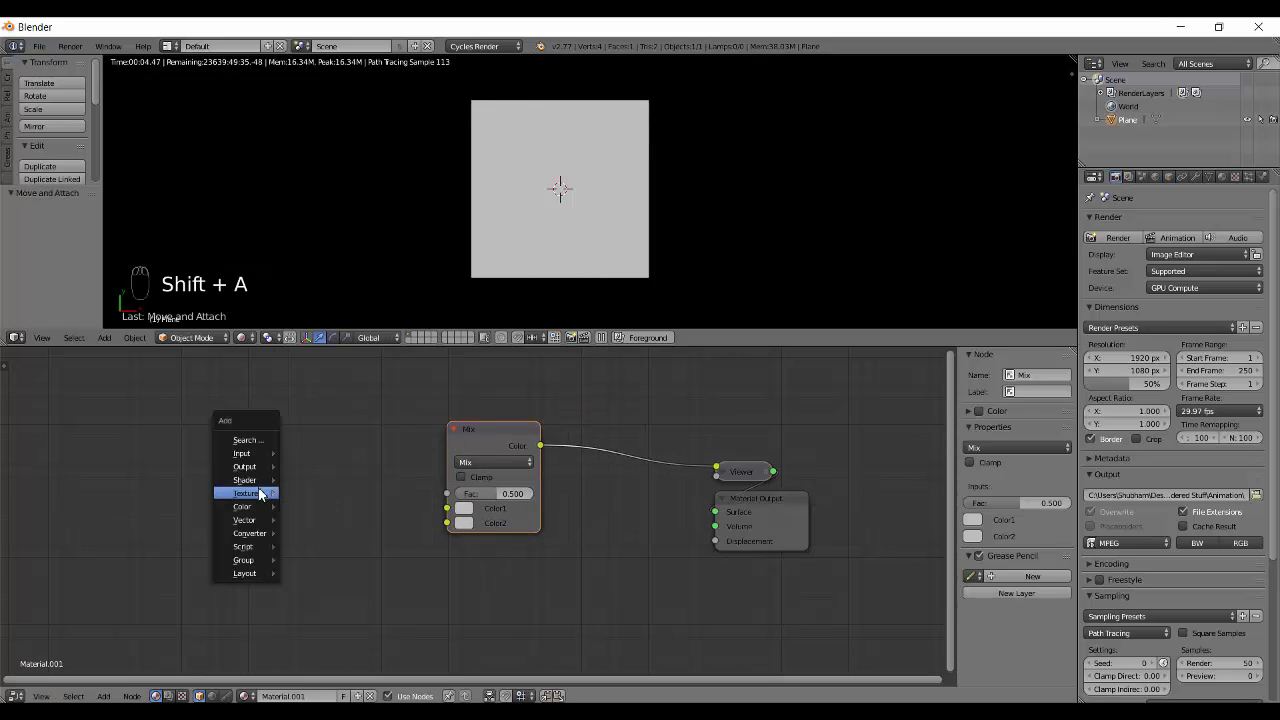
pyautogui.click(328, 332)
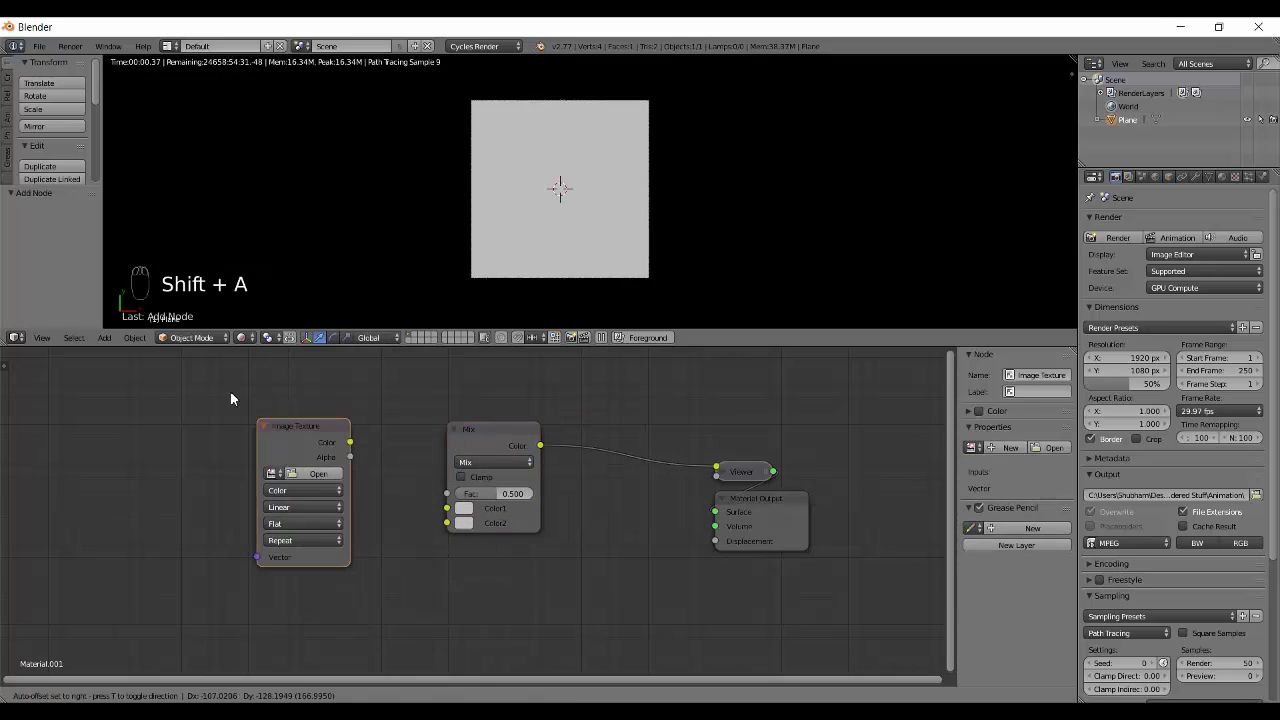
pyautogui.click(224, 405)
pyautogui.moveTo(320, 434); pyautogui.dragTo(440, 514)
# Step: Load background8.jpg from the Textures folder into the Image Texture node
pyautogui.click(286, 465)
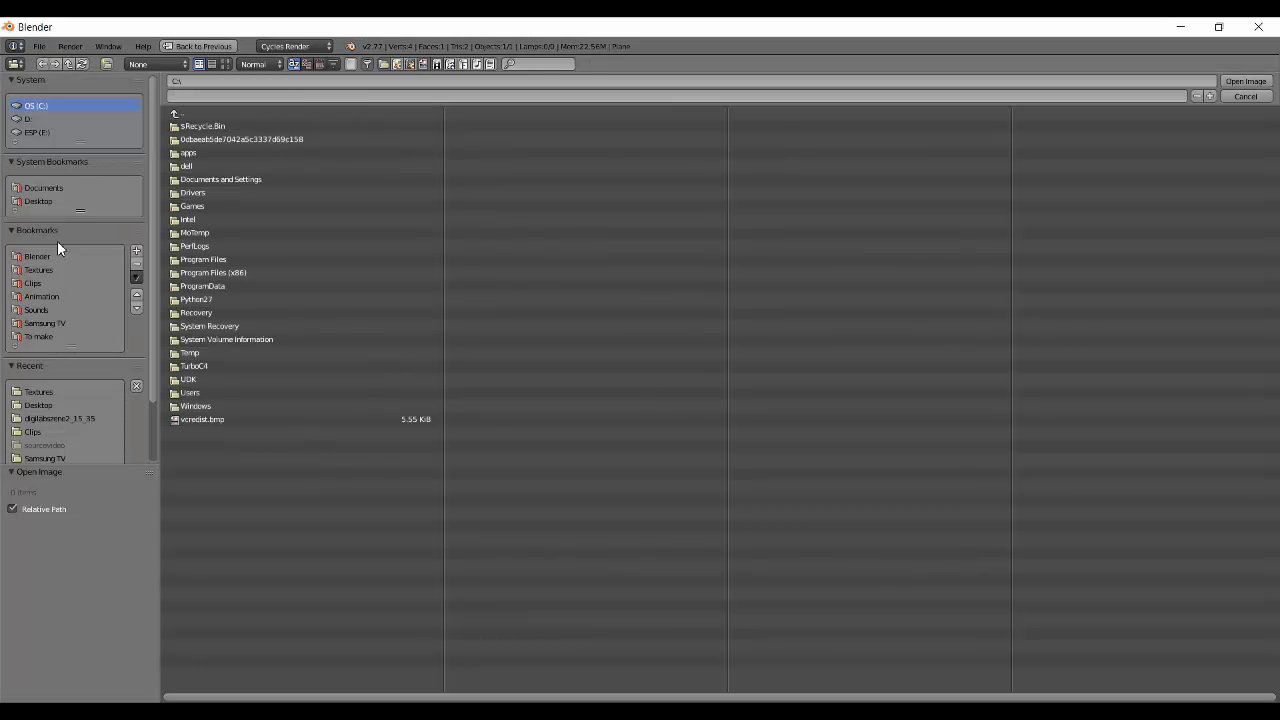
pyautogui.click(52, 268)
pyautogui.click(226, 64)
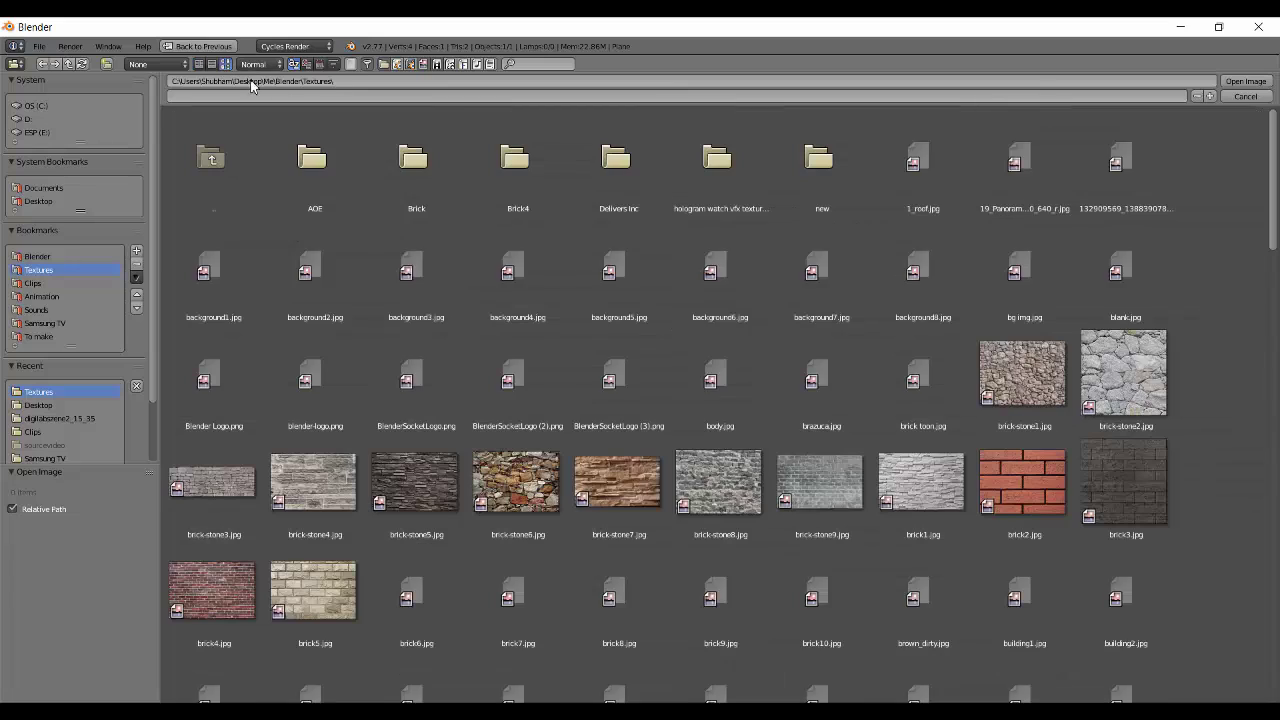
pyautogui.click(930, 265)
pyautogui.click(1245, 81)
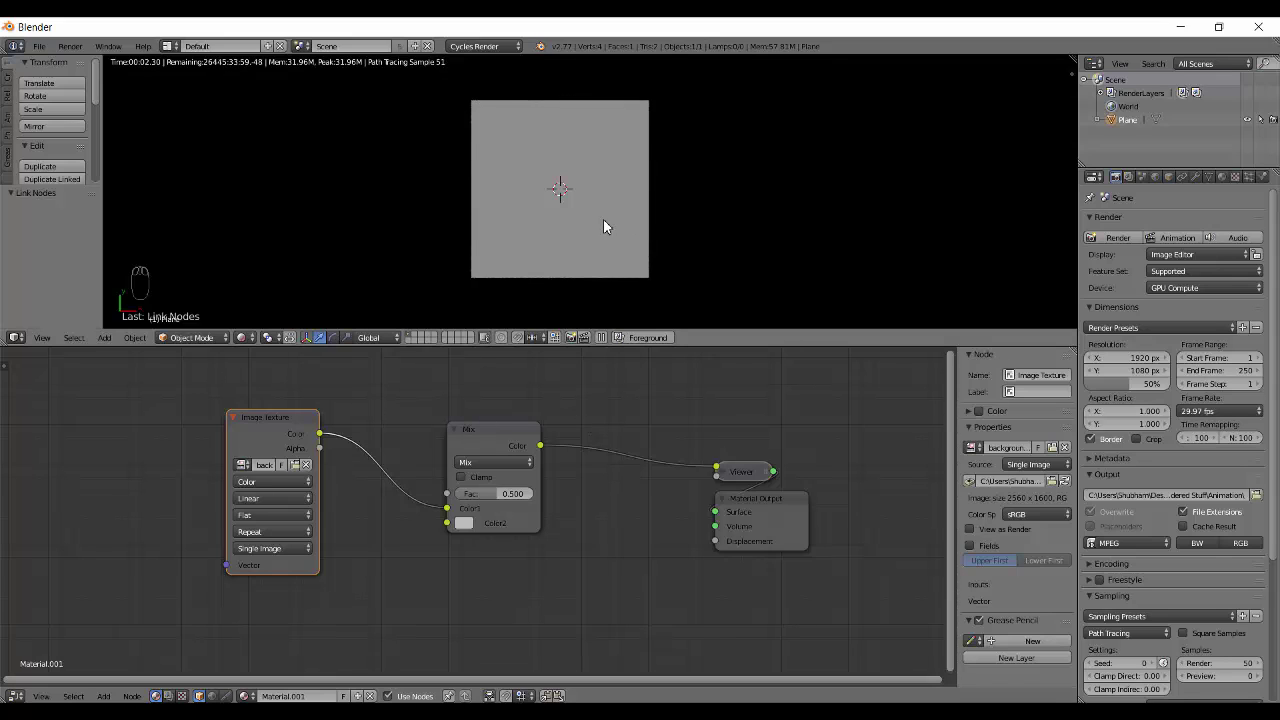
# Step: UV-unwrap the plane in edit mode and return to Object Mode
pyautogui.hotkey('shift', 'z')
pyautogui.press('Tab')
pyautogui.press('u')
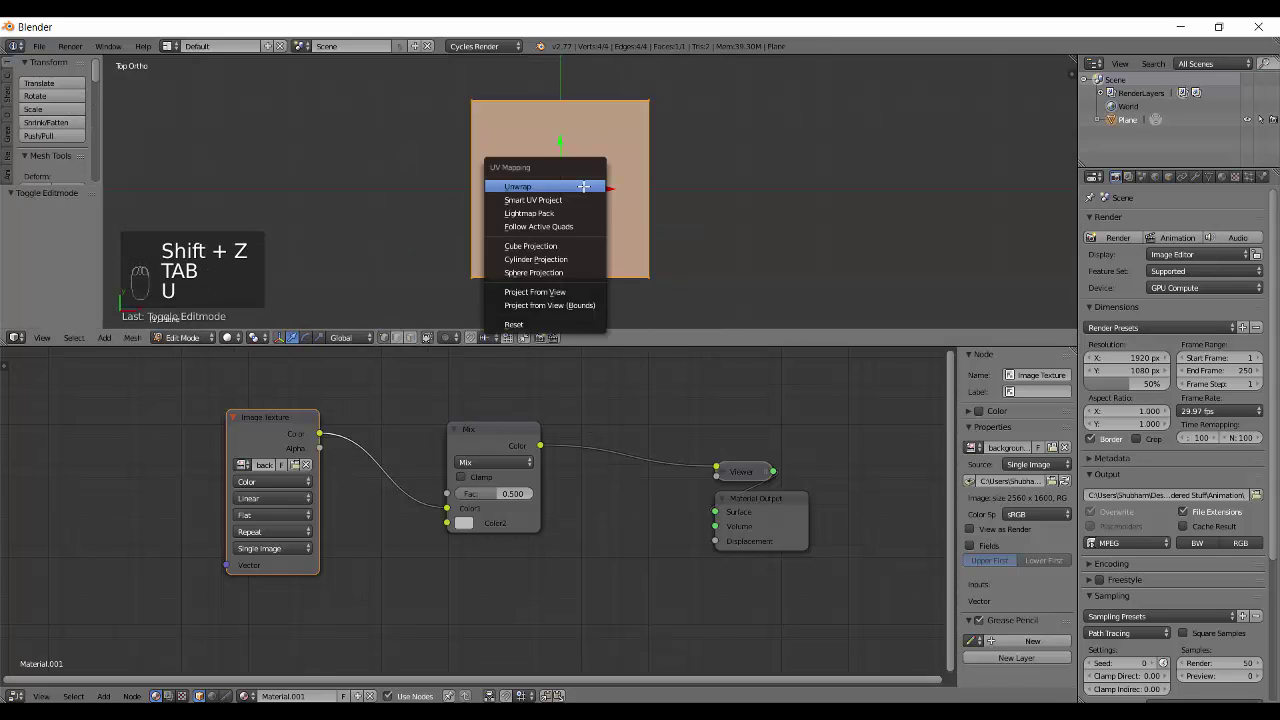
pyautogui.press('Tab')
# Step: Switch to rendered shading and preview the Image Texture, then the Mix node output
pyautogui.hotkey('shift', 'z')
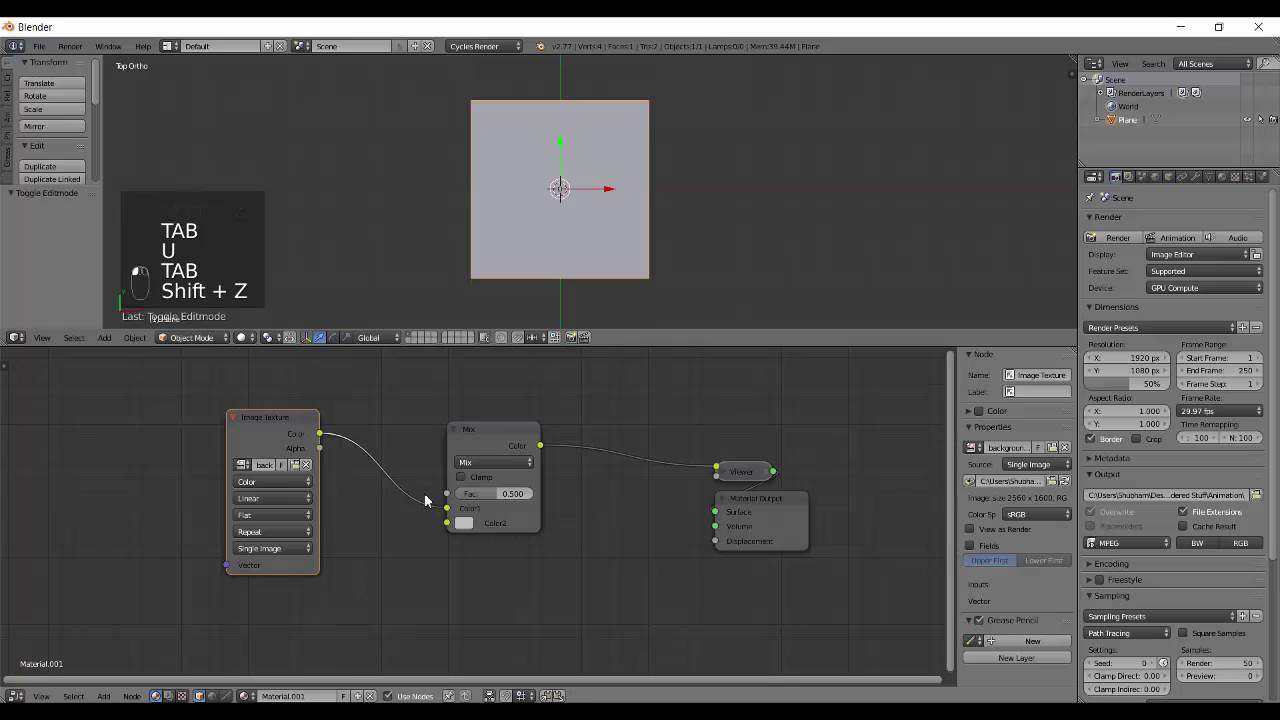
pyautogui.hotkey('shift', 'z')
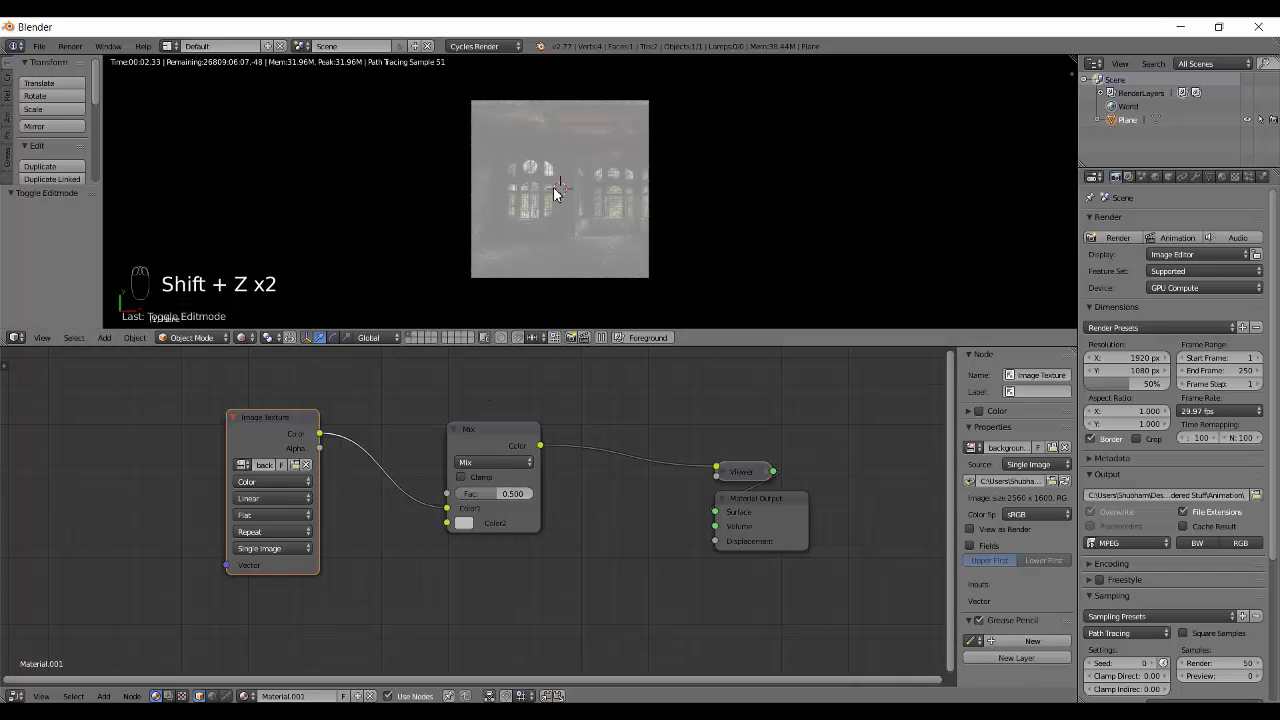
pyautogui.keyDown('ctrl'); pyautogui.keyDown('shift'); pyautogui.click(258, 444); pyautogui.keyUp('shift'); pyautogui.keyUp('ctrl')
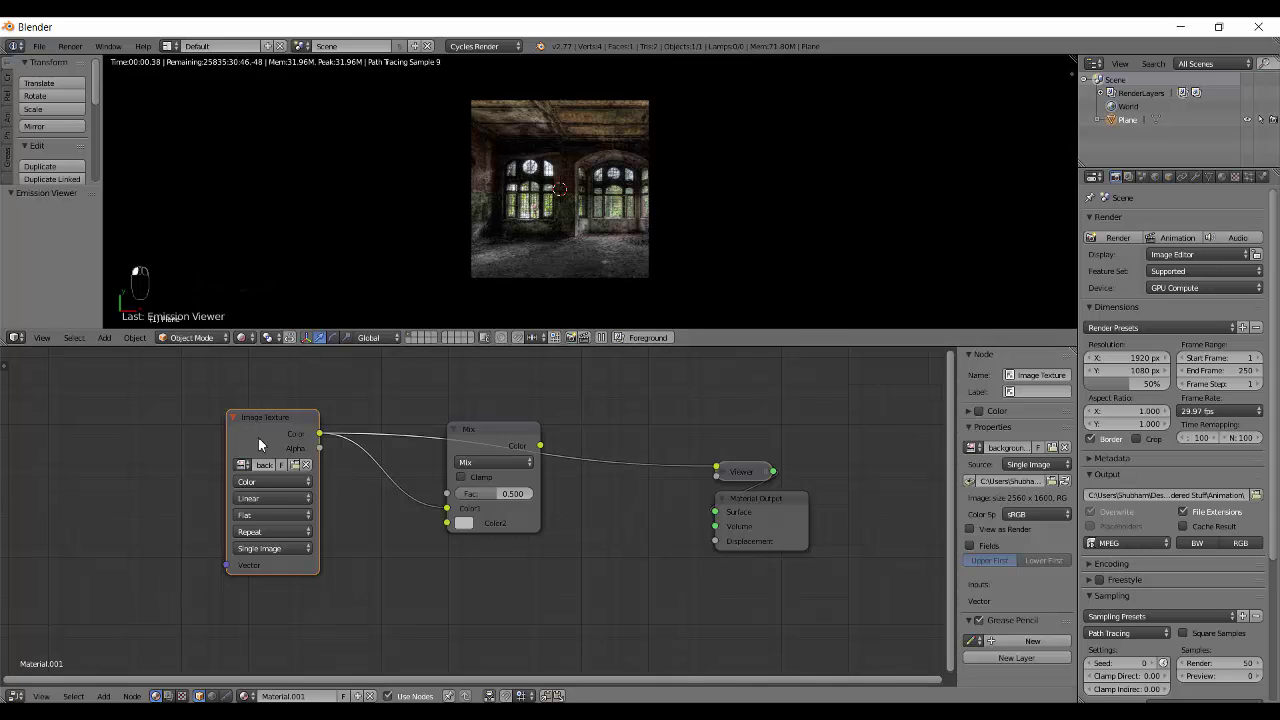
pyautogui.keyDown('ctrl'); pyautogui.keyDown('shift'); pyautogui.click(496, 438); pyautogui.keyUp('shift'); pyautogui.keyUp('ctrl')
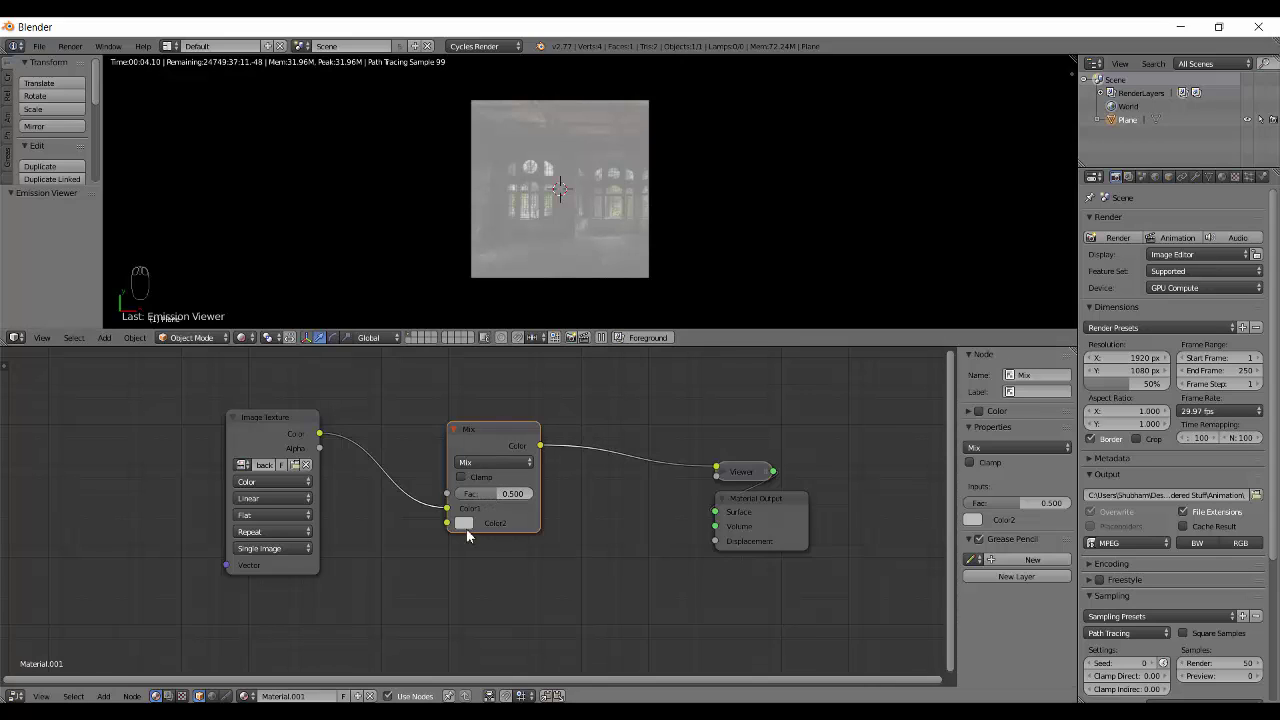
# Step: Move the Mix node and slide its Fac from 0 to 1.000, leaving blend type Mix
pyautogui.moveTo(478, 420); pyautogui.dragTo(498, 397)
pyautogui.moveTo(519, 466); pyautogui.dragTo(480, 472)
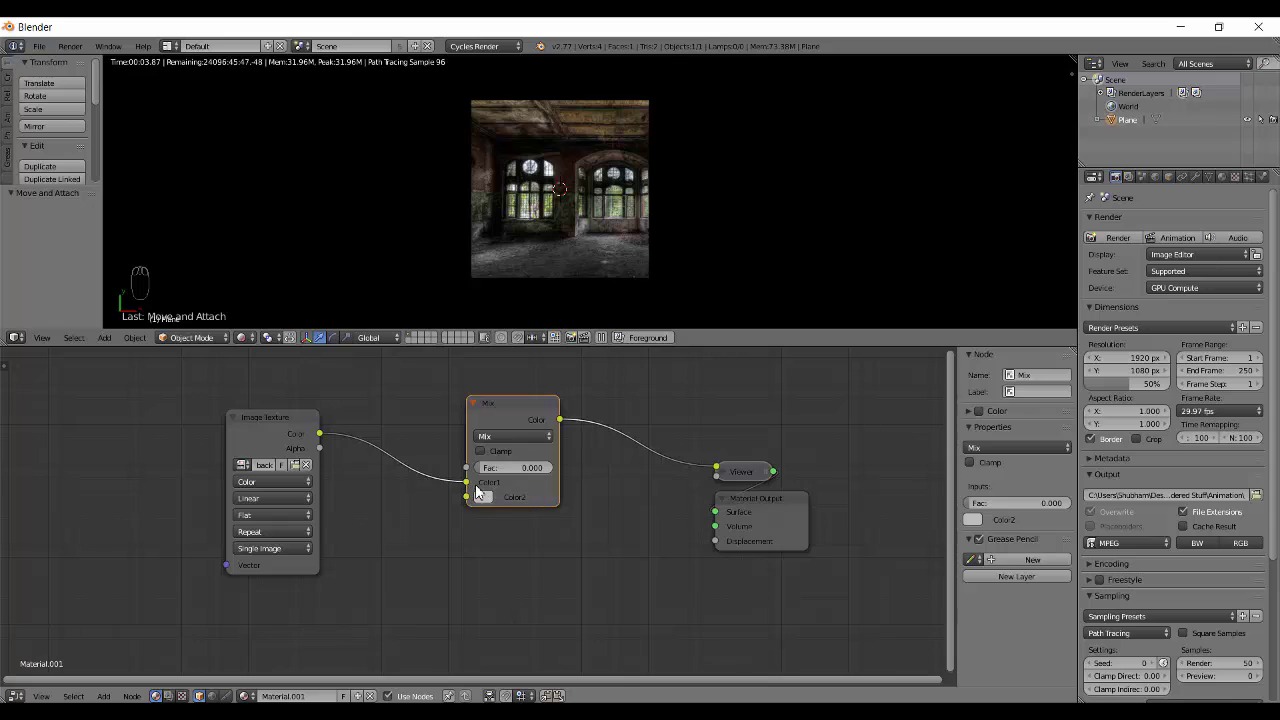
pyautogui.moveTo(490, 468); pyautogui.dragTo(536, 467)
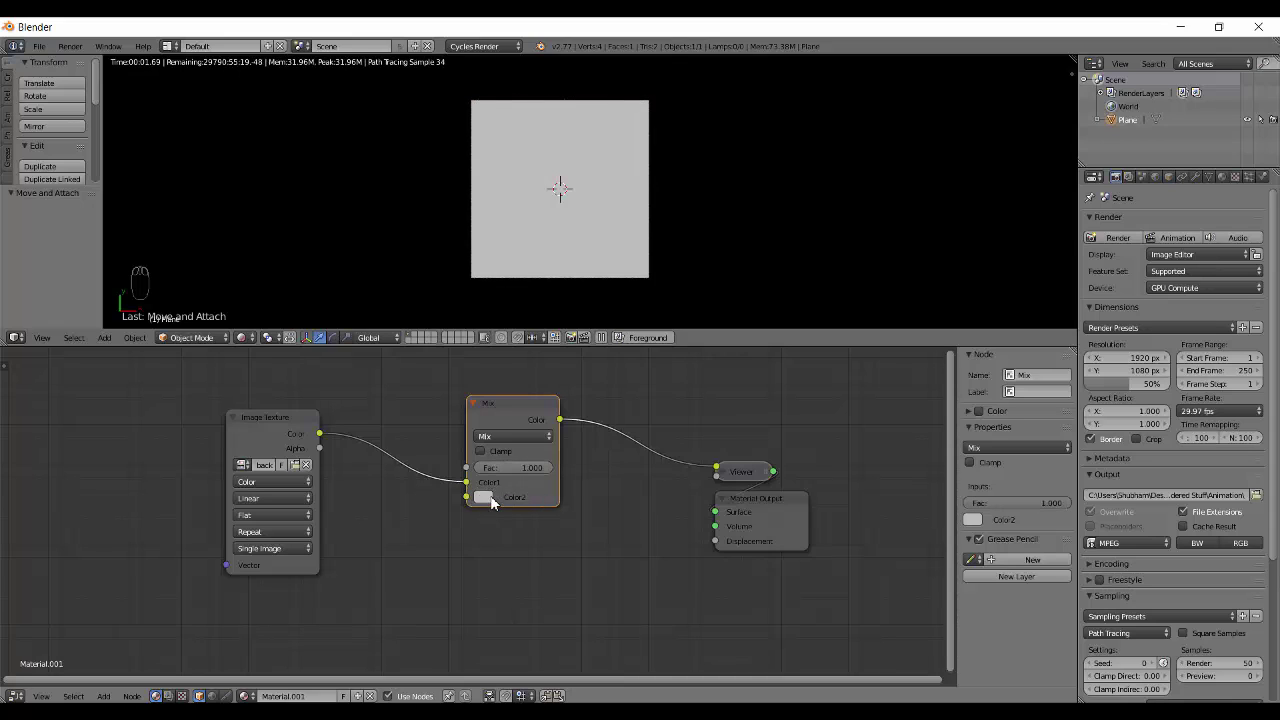
pyautogui.click(521, 436)
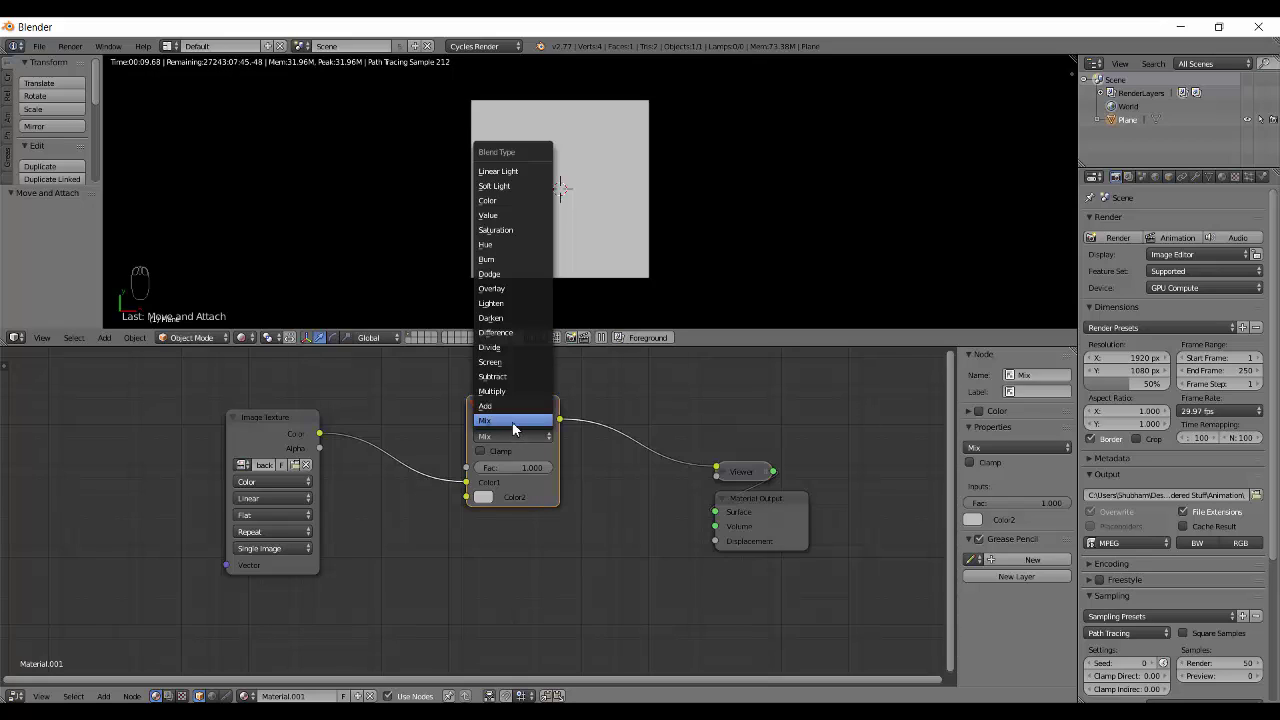
pyautogui.click(512, 421)
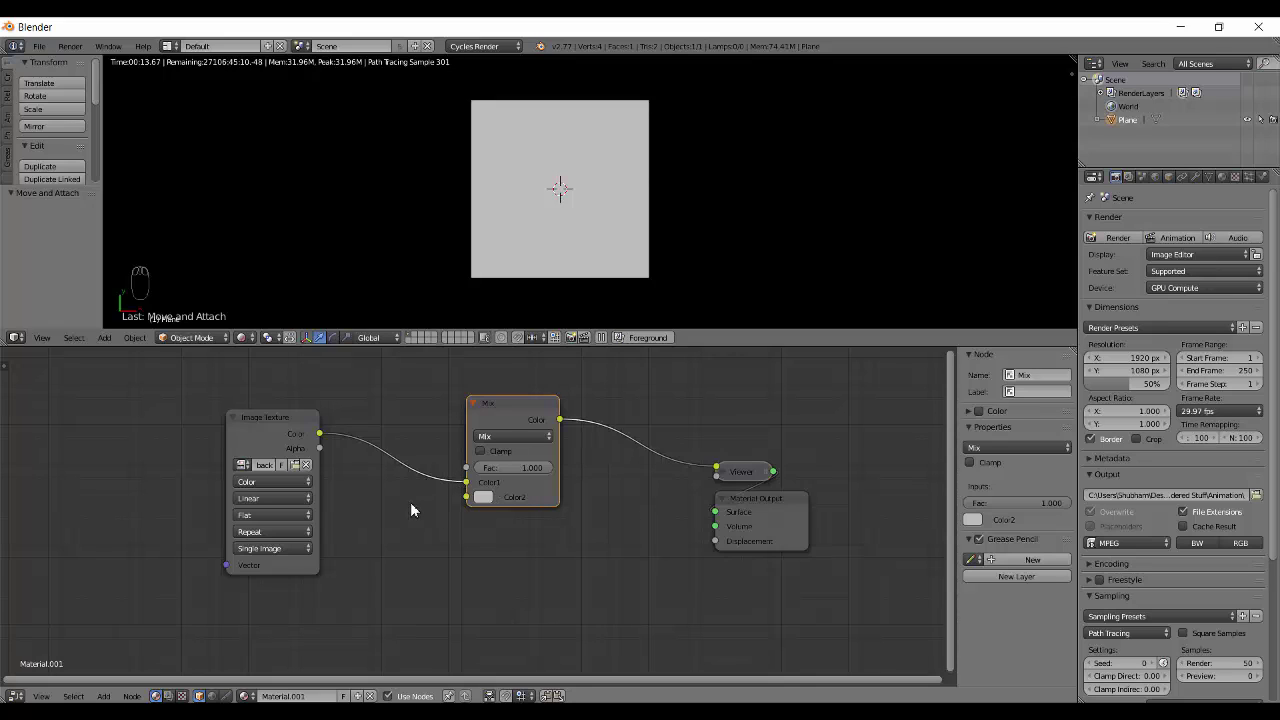
# Step: Add a Noise Texture node on the far left and preview its Color and Fac outputs
pyautogui.hotkey('shift', 'a')
pyautogui.moveTo(408, 504)
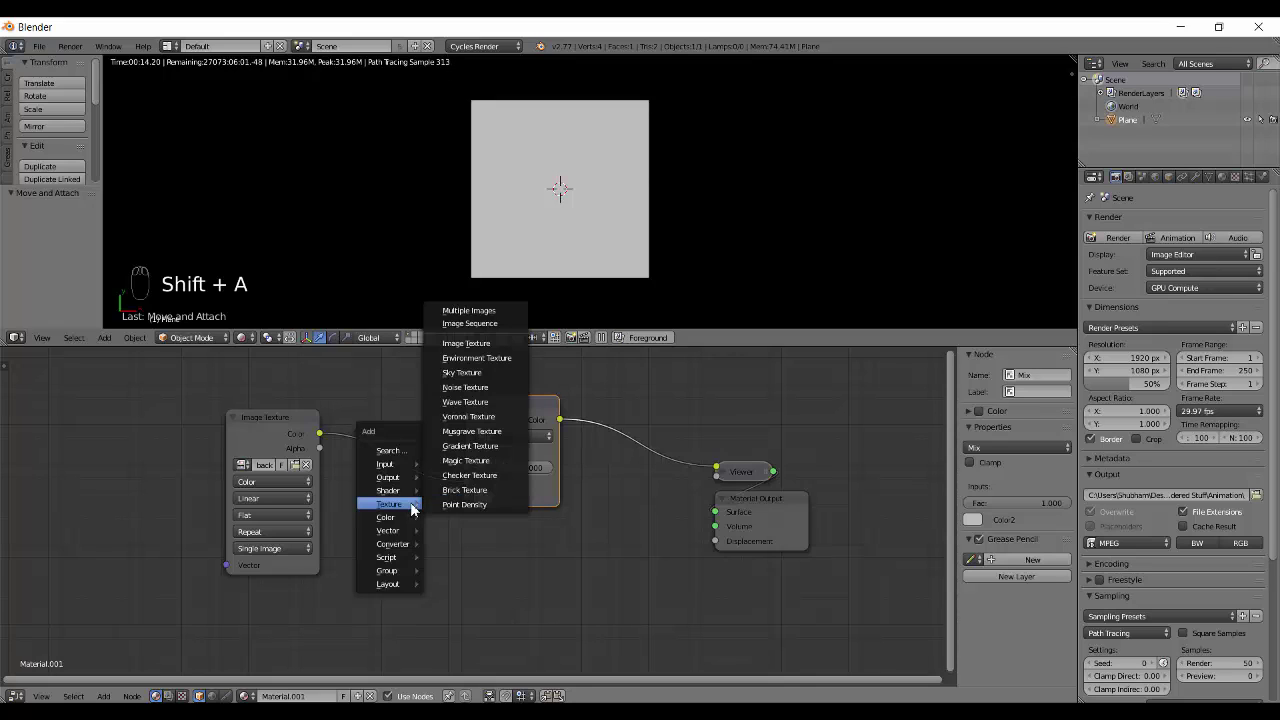
pyautogui.click(497, 388)
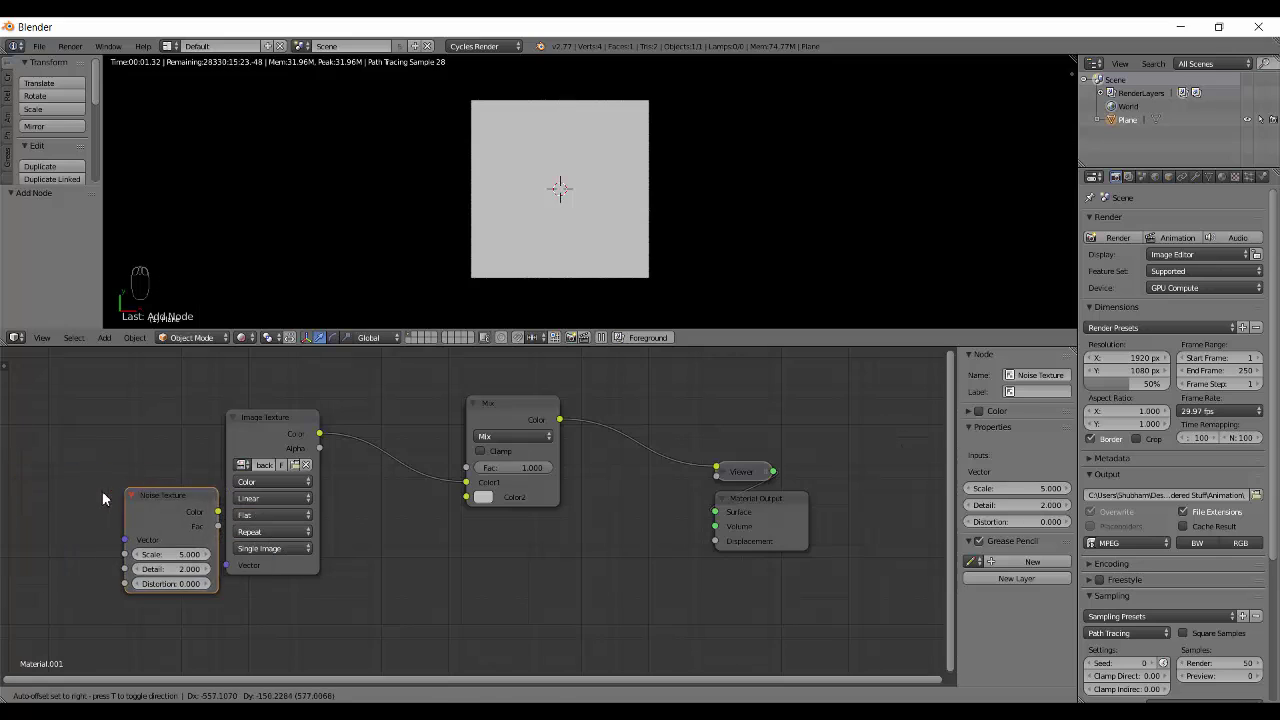
pyautogui.click(58, 493)
pyautogui.keyDown('ctrl'); pyautogui.keyDown('shift'); pyautogui.click(118, 518); pyautogui.keyUp('shift'); pyautogui.keyUp('ctrl')
pyautogui.keyDown('ctrl'); pyautogui.keyDown('shift'); pyautogui.click(118, 518); pyautogui.keyUp('shift'); pyautogui.keyUp('ctrl')
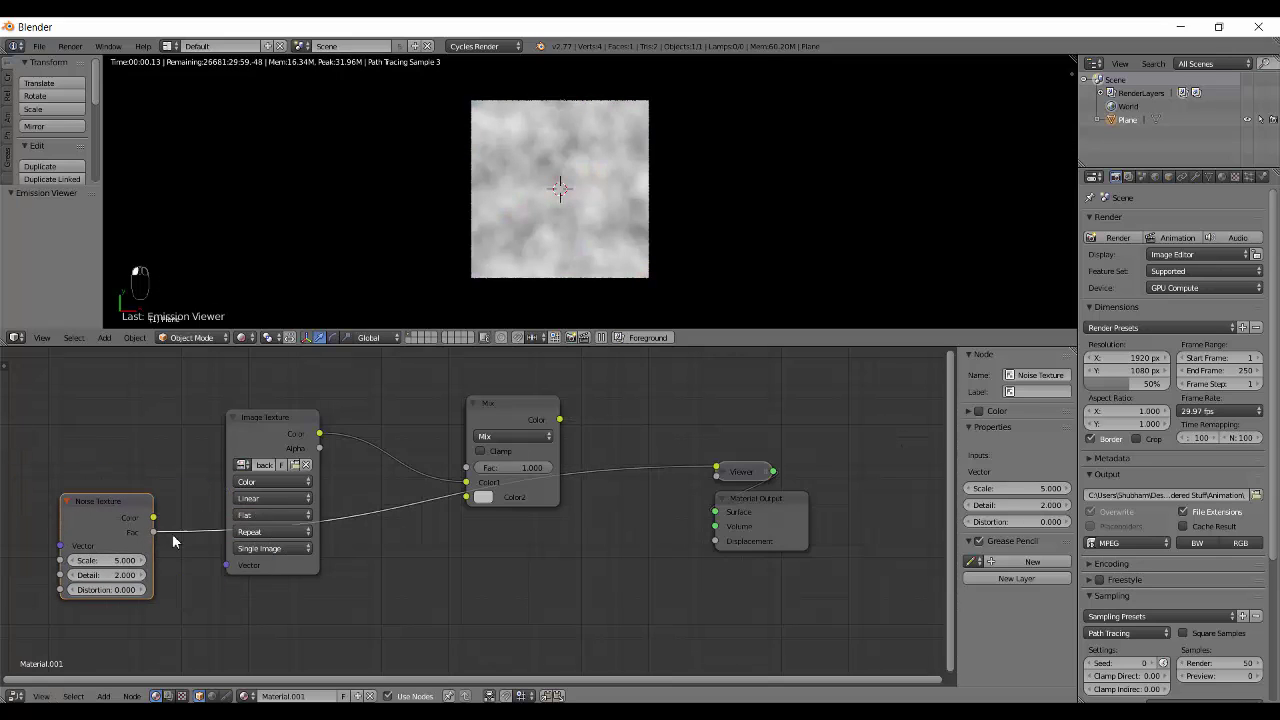
# Step: Set noise Distortion to 0 and Detail to 16, then link its Fac to the Mix factor
pyautogui.moveTo(105, 590); pyautogui.dragTo(238, 603)
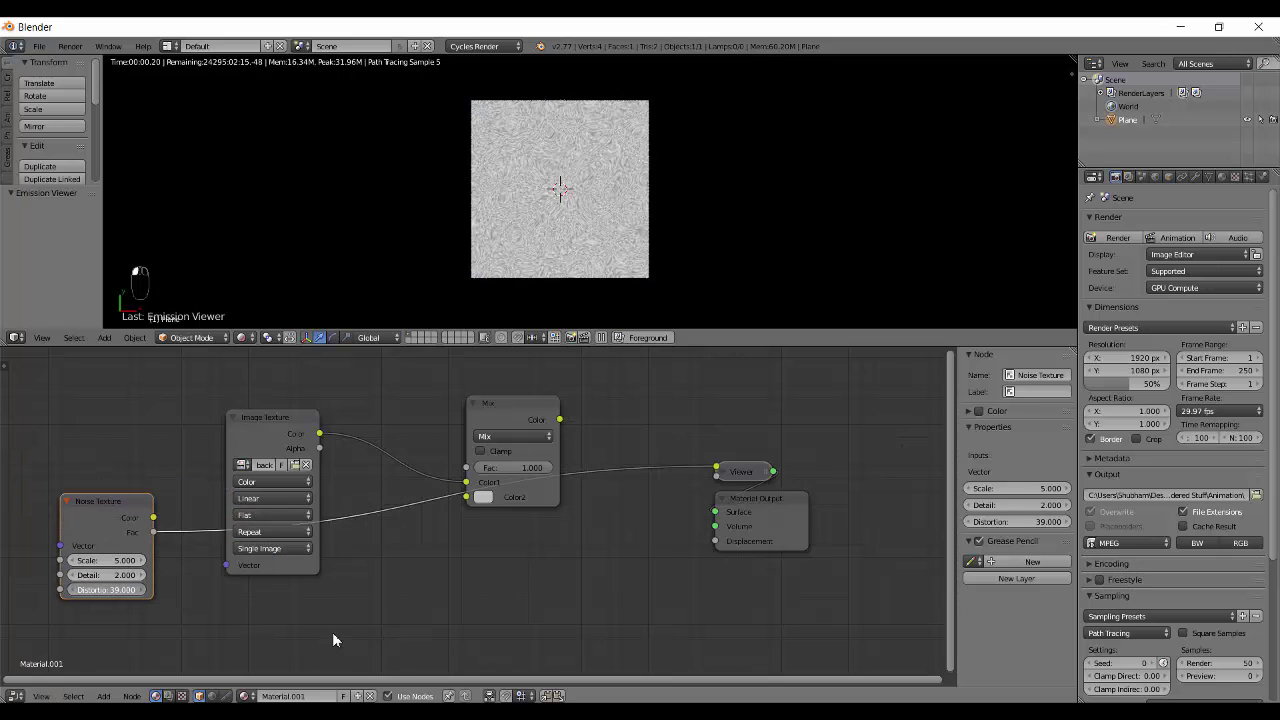
pyautogui.moveTo(318, 640); pyautogui.dragTo(46, 600)
pyautogui.click(119, 590)
pyautogui.write('0')
pyautogui.press('Return')
pyautogui.press('BackSpace')
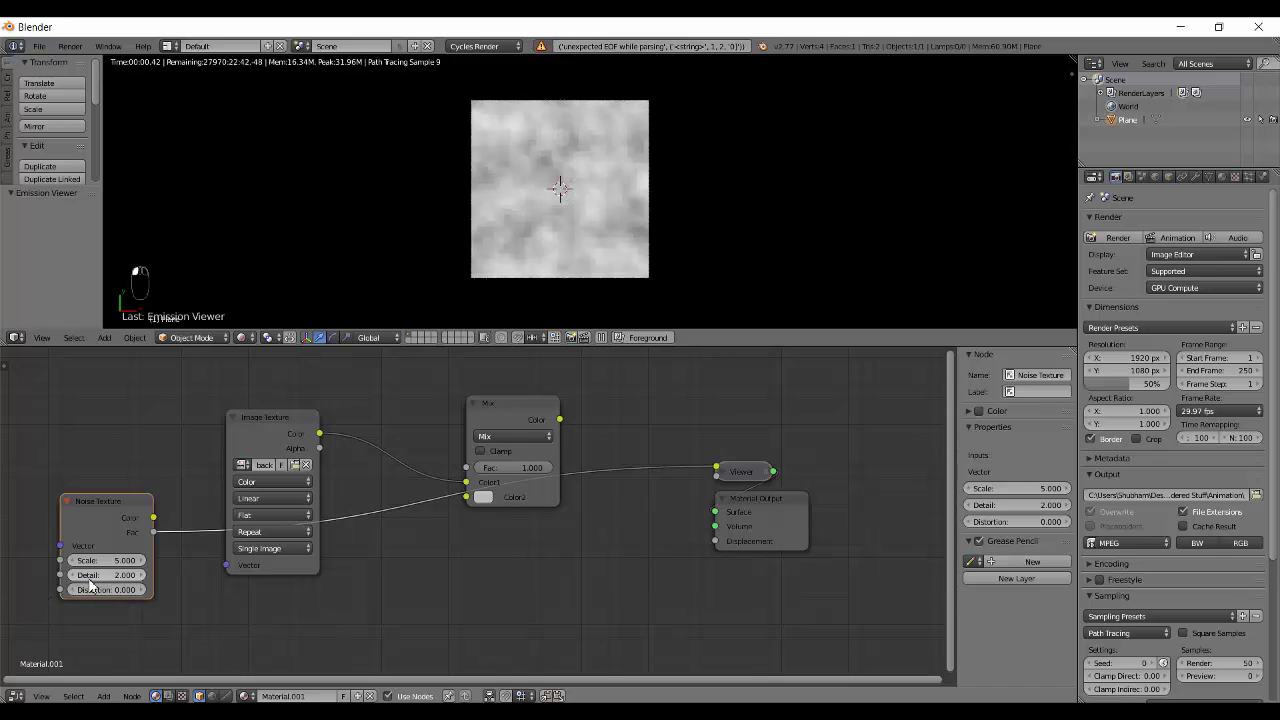
pyautogui.moveTo(90, 585); pyautogui.dragTo(302, 562)
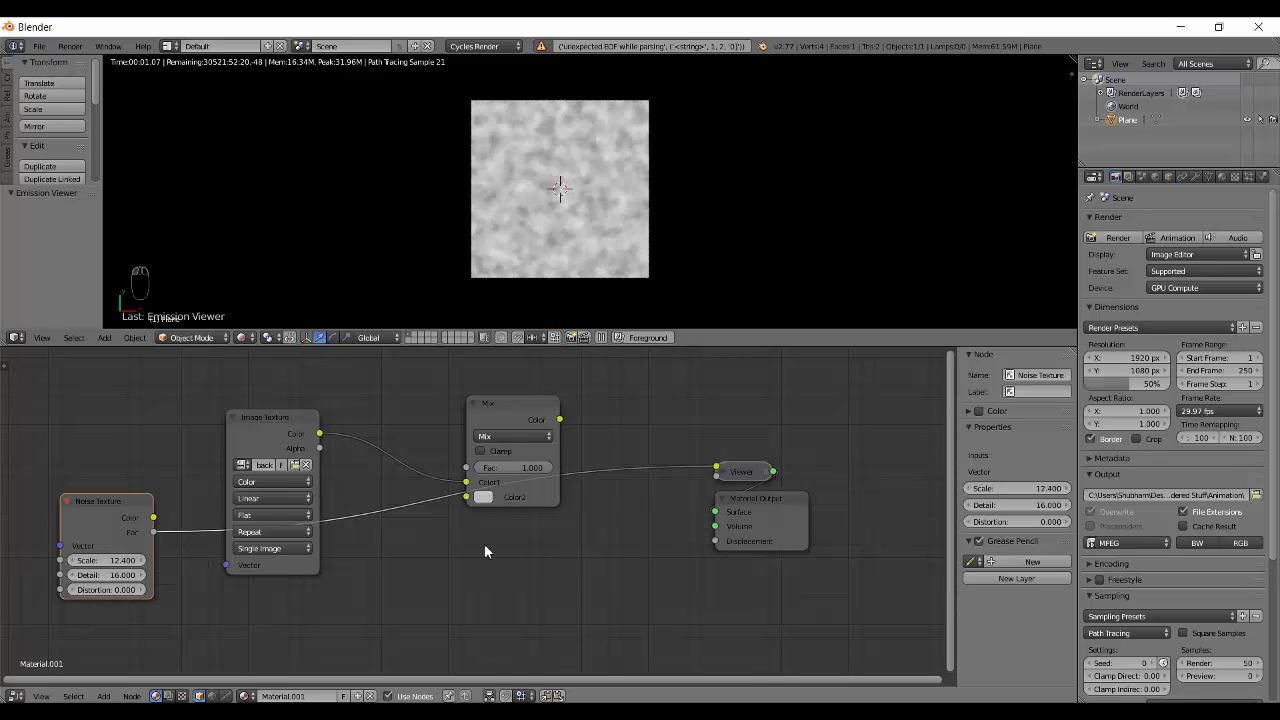
pyautogui.moveTo(153, 532); pyautogui.dragTo(466, 467)
# Step: Insert the Mix node into the viewer link and make its Color2 red
pyautogui.moveTo(511, 416); pyautogui.dragTo(531, 423)
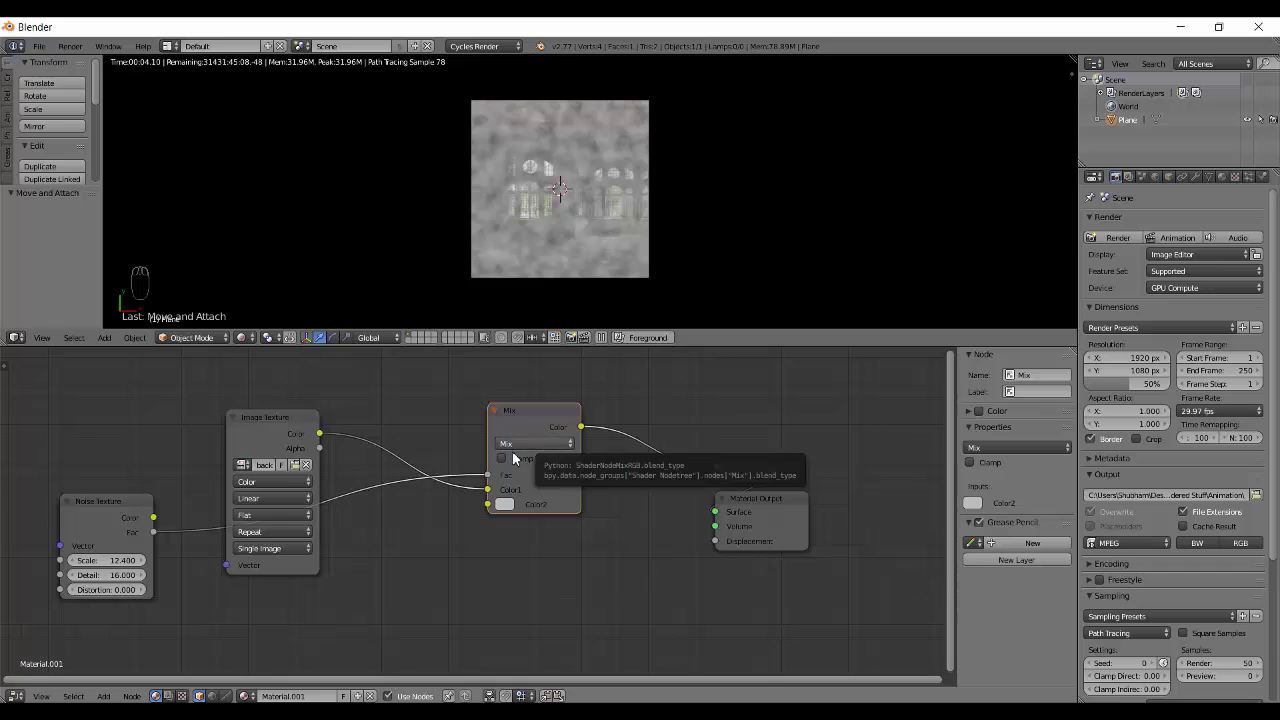
pyautogui.keyDown('ctrl'); pyautogui.keyDown('shift'); pyautogui.click(93, 505); pyautogui.keyUp('shift'); pyautogui.keyUp('ctrl')
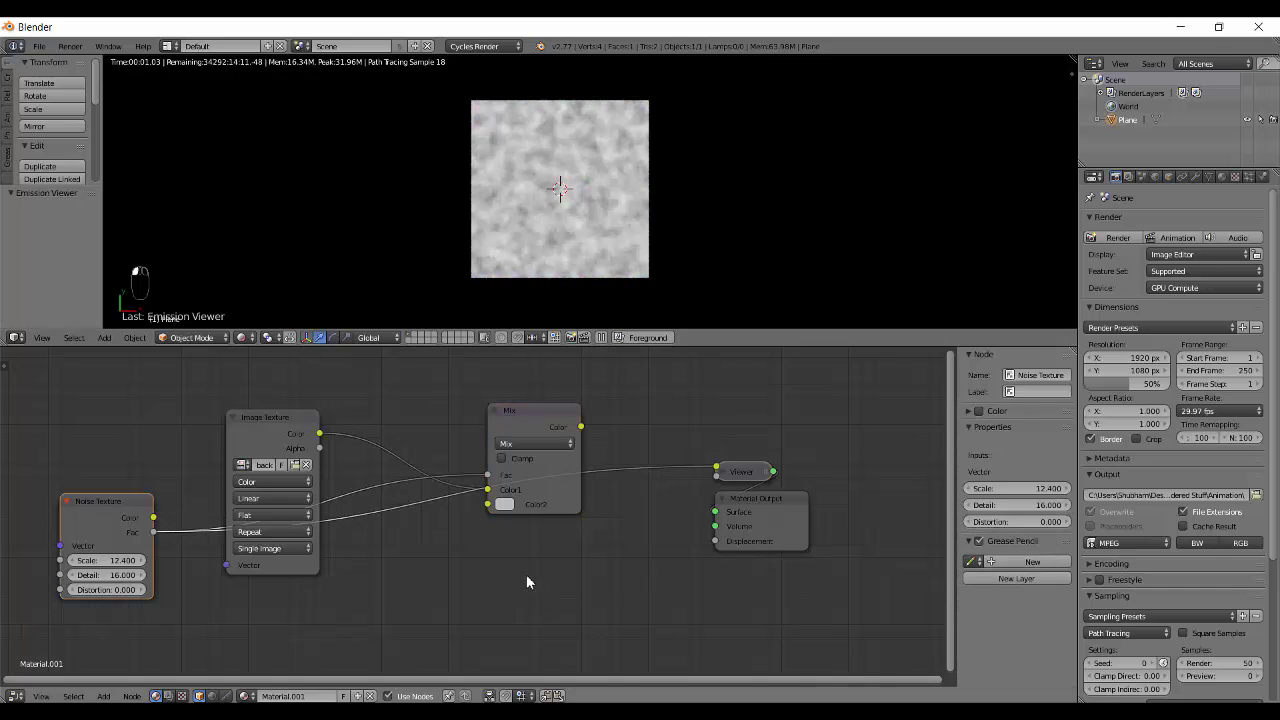
pyautogui.click(504, 511)
pyautogui.click(504, 506)
pyautogui.moveTo(558, 371); pyautogui.dragTo(573, 464)
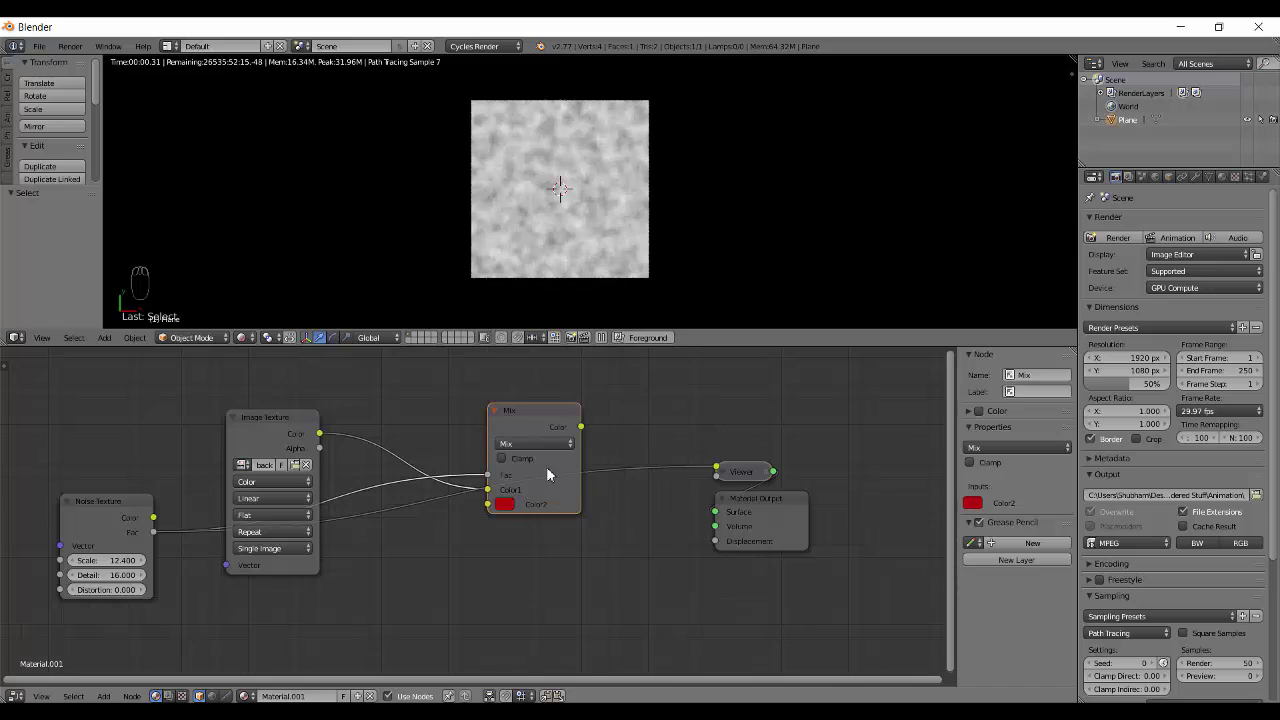
pyautogui.click(504, 505)
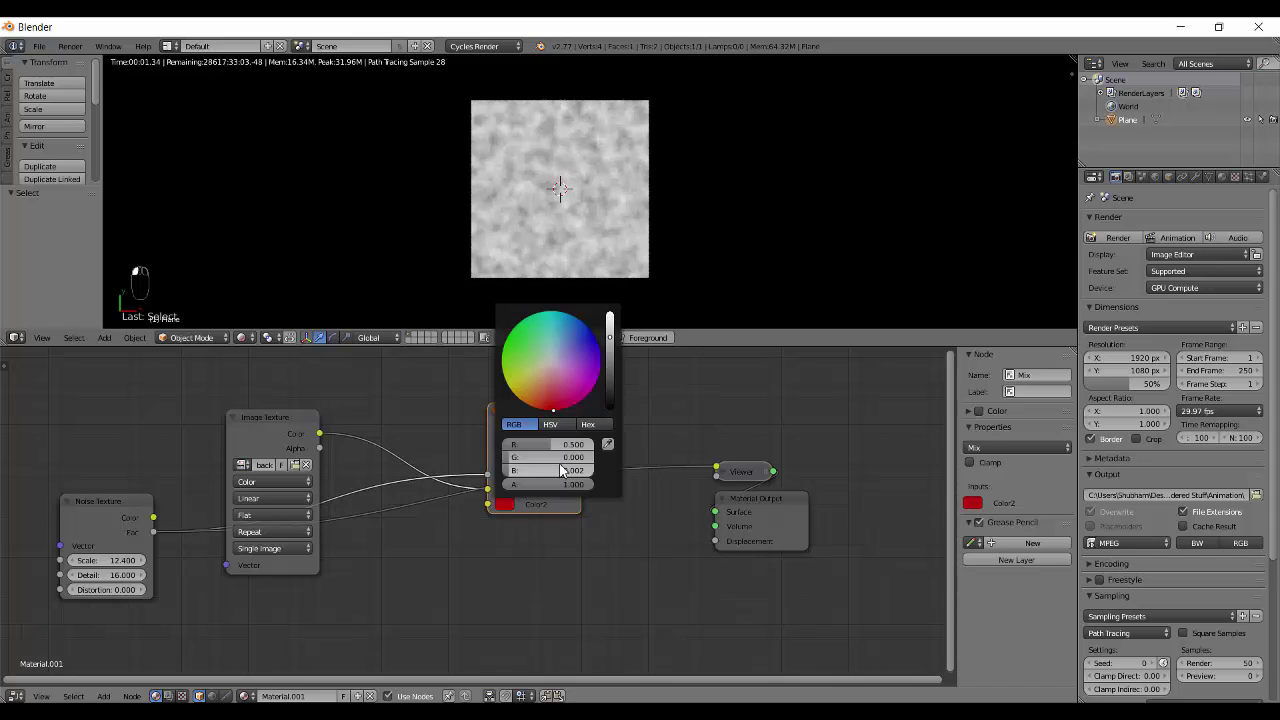
pyautogui.click(505, 504)
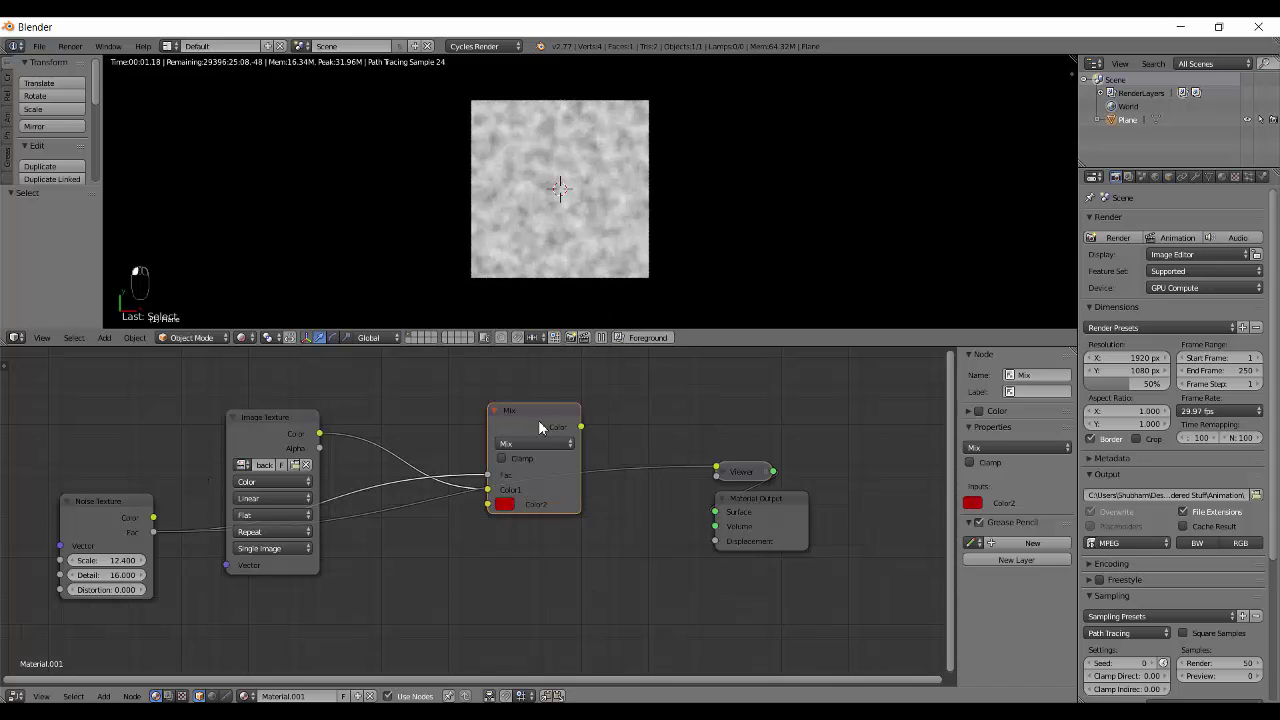
# Step: Route the noise Fac into the image texture's Vector and preview the Mix result, keeping Mix blend
pyautogui.moveTo(540, 428); pyautogui.dragTo(547, 438)
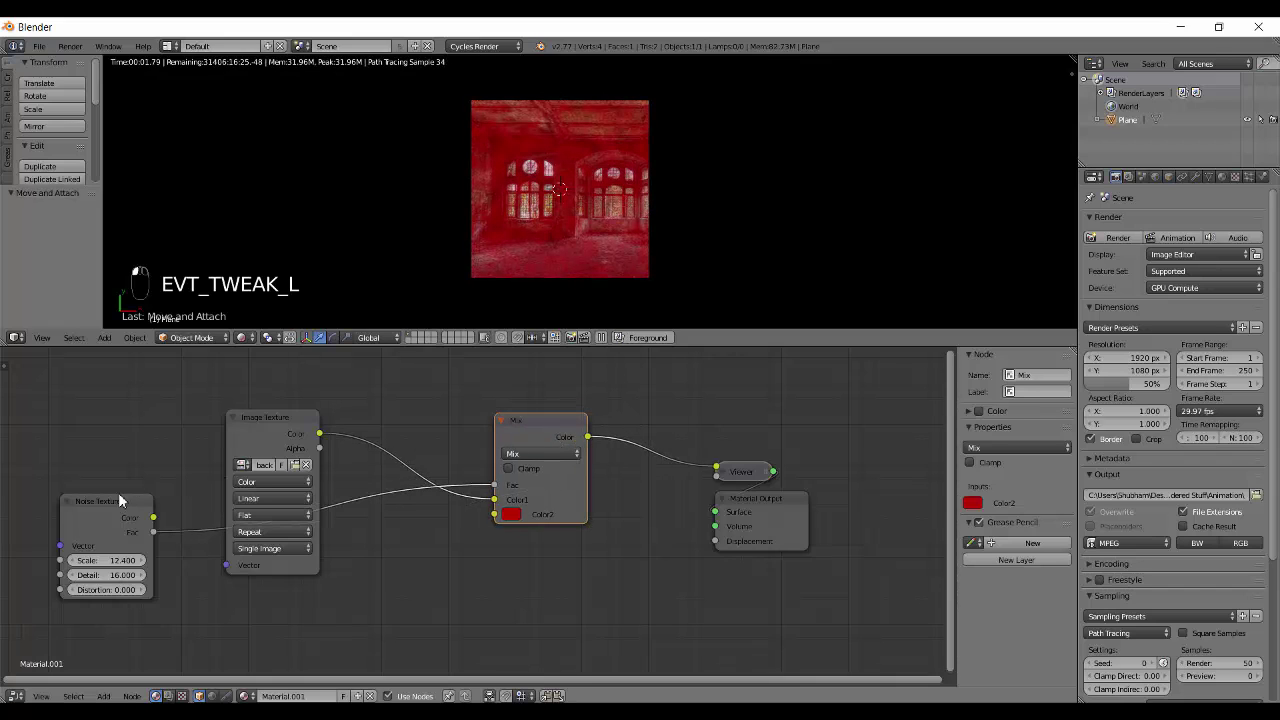
pyautogui.keyDown('ctrl'); pyautogui.keyDown('shift'); pyautogui.click(118, 497); pyautogui.keyUp('shift'); pyautogui.keyUp('ctrl')
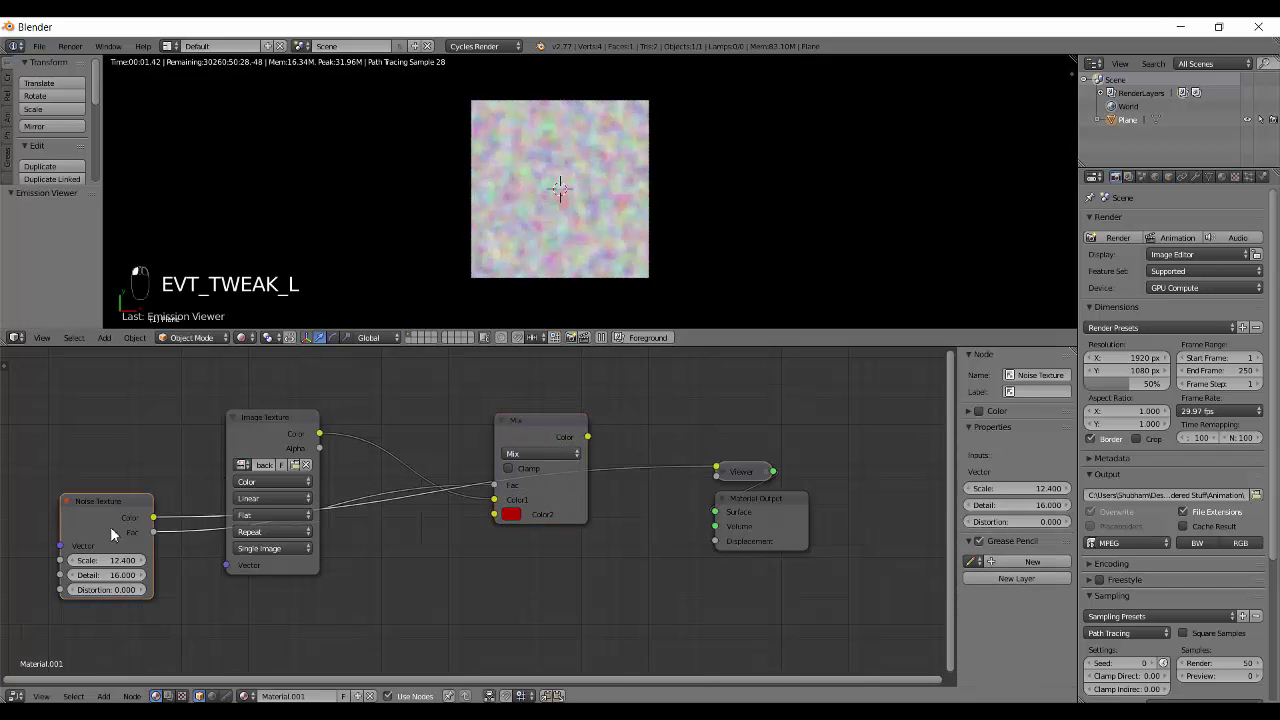
pyautogui.keyDown('ctrl'); pyautogui.keyDown('shift'); pyautogui.click(110, 526); pyautogui.keyUp('shift'); pyautogui.keyUp('ctrl')
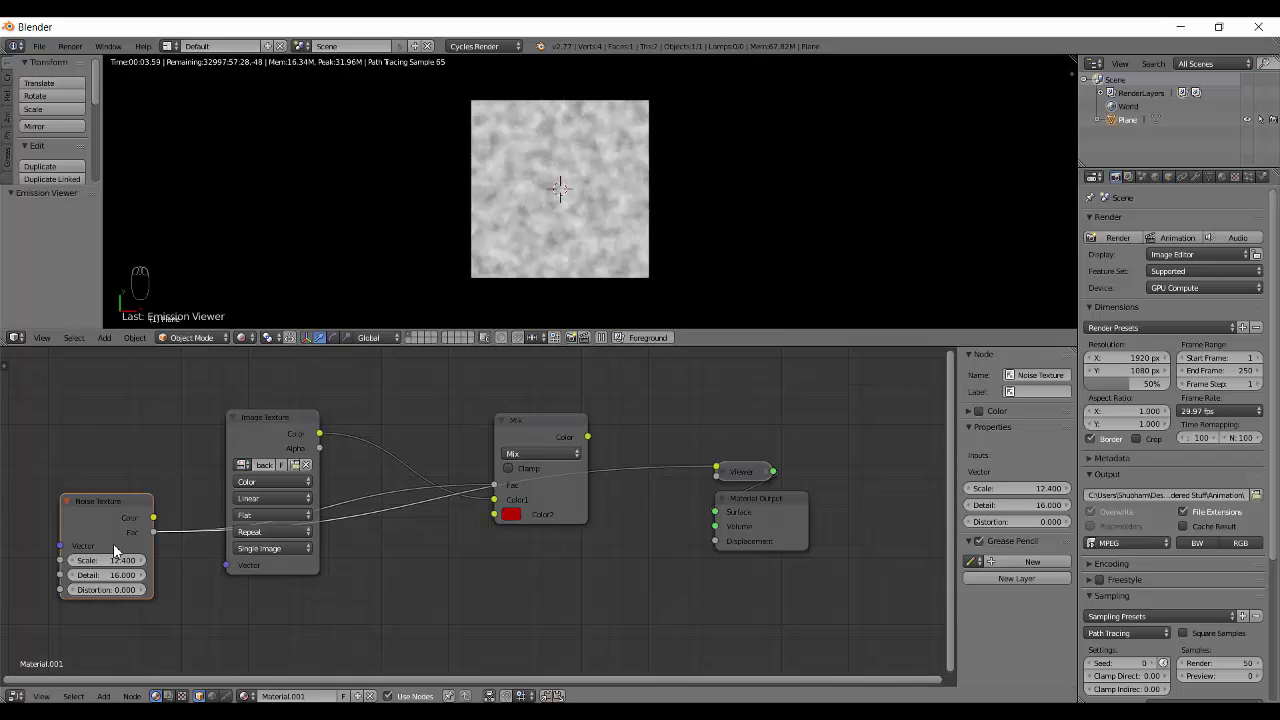
pyautogui.moveTo(261, 422); pyautogui.dragTo(258, 385)
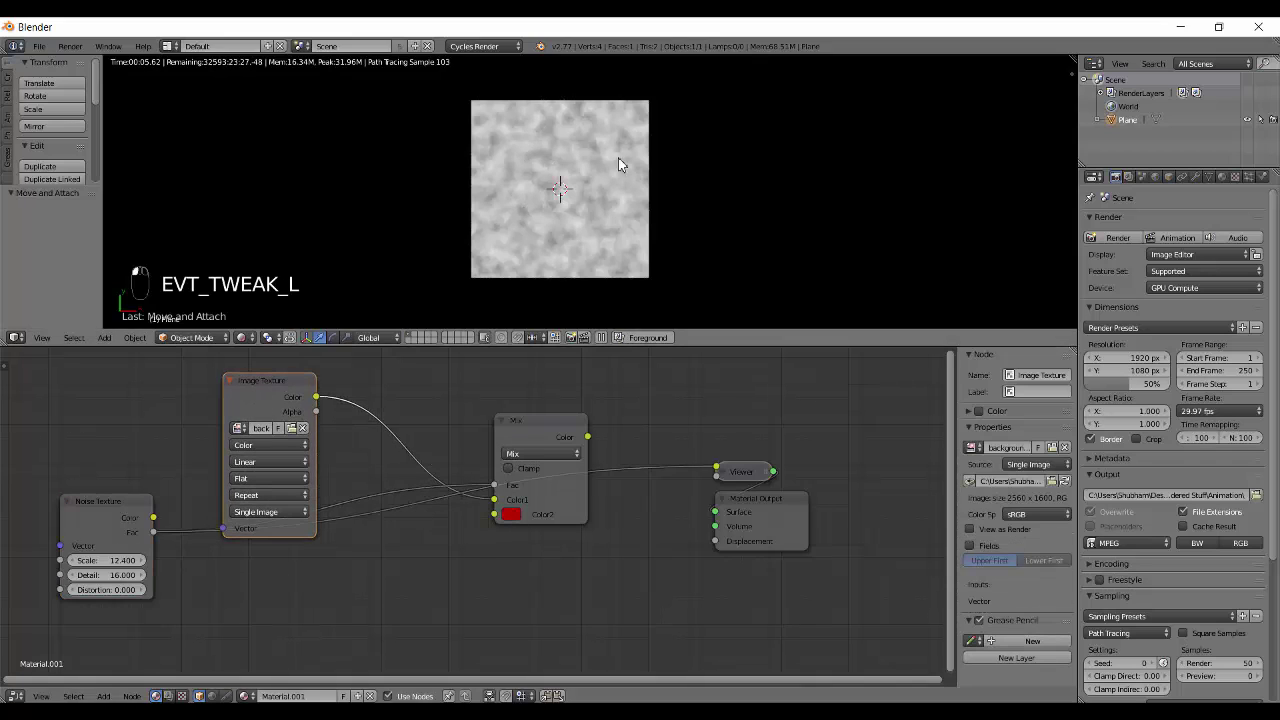
pyautogui.keyDown('ctrl'); pyautogui.keyDown('shift'); pyautogui.click(560, 437); pyautogui.keyUp('shift'); pyautogui.keyUp('ctrl')
pyautogui.moveTo(552, 437)
pyautogui.mouseDown()
pyautogui.moveTo(587, 432)
pyautogui.moveTo(570, 435)
pyautogui.mouseUp()
pyautogui.click(560, 454)
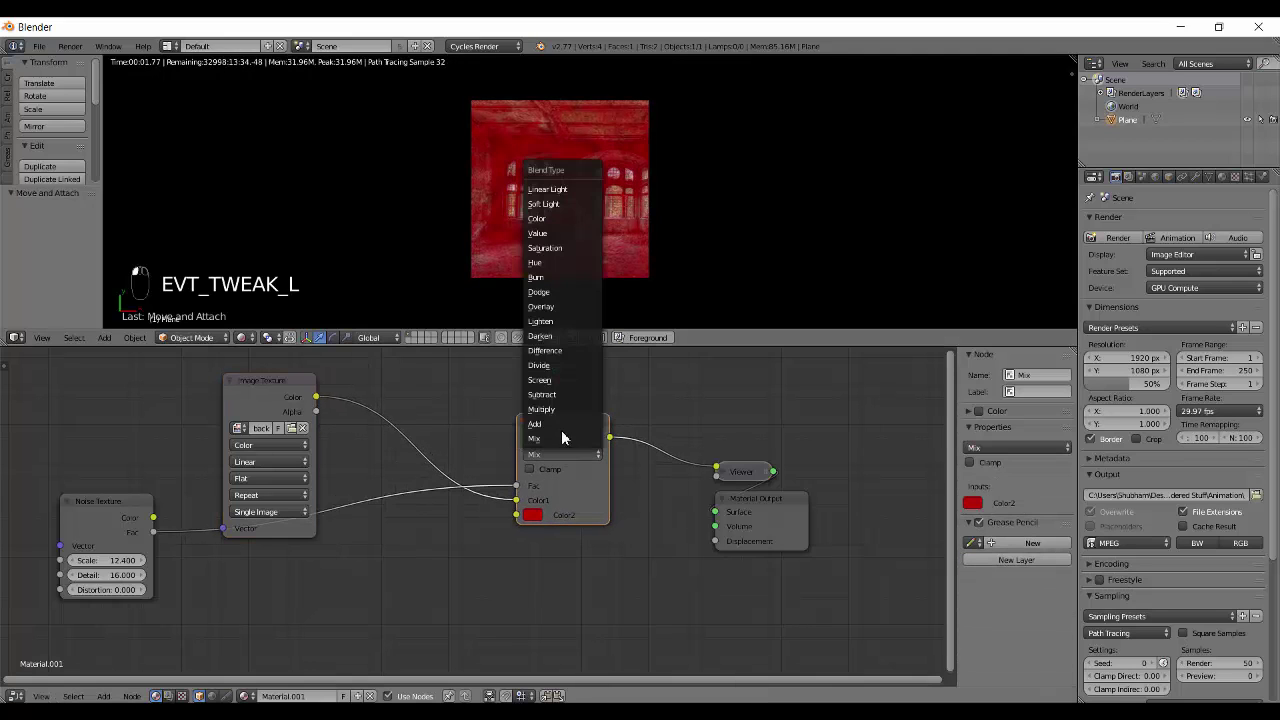
pyautogui.click(562, 494)
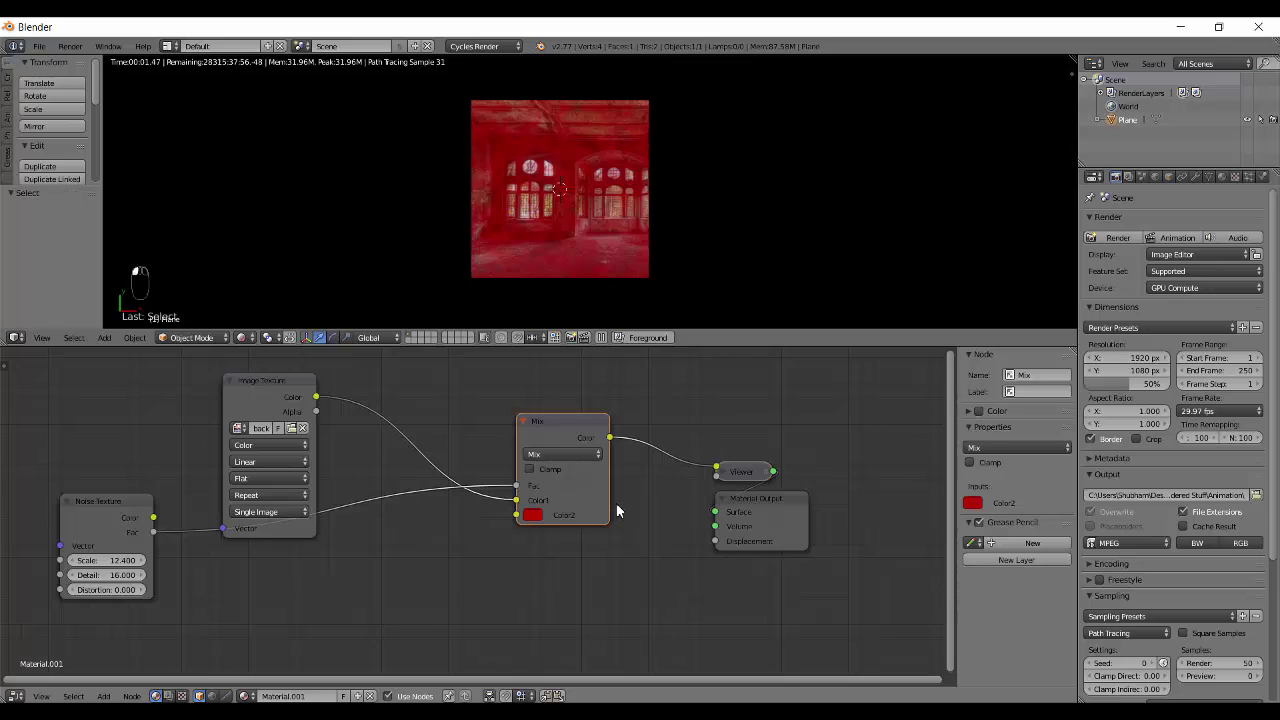
# Step: Enable Clamp on the Mix node, shift it up-left, and preview its output in the render
pyautogui.click(538, 469)
pyautogui.moveTo(576, 429); pyautogui.dragTo(533, 422)
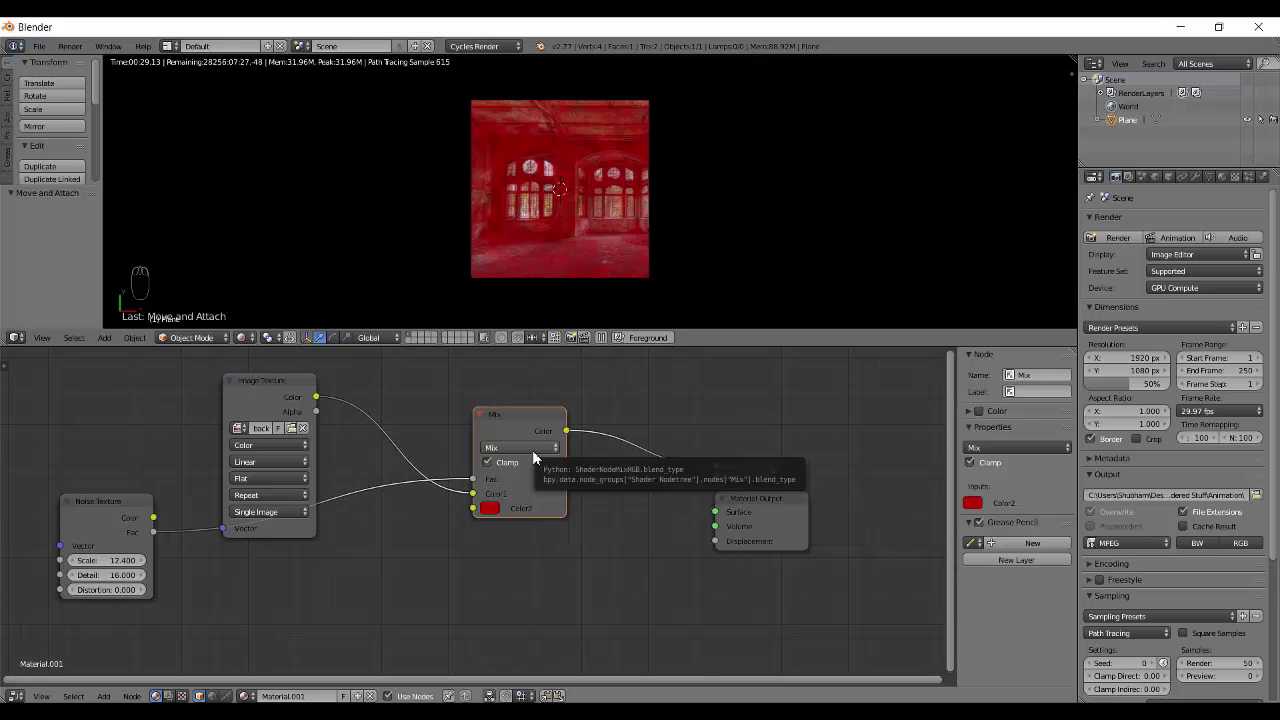
pyautogui.keyDown('ctrl'); pyautogui.keyDown('shift'); pyautogui.click(580, 438); pyautogui.keyUp('shift'); pyautogui.keyUp('ctrl')
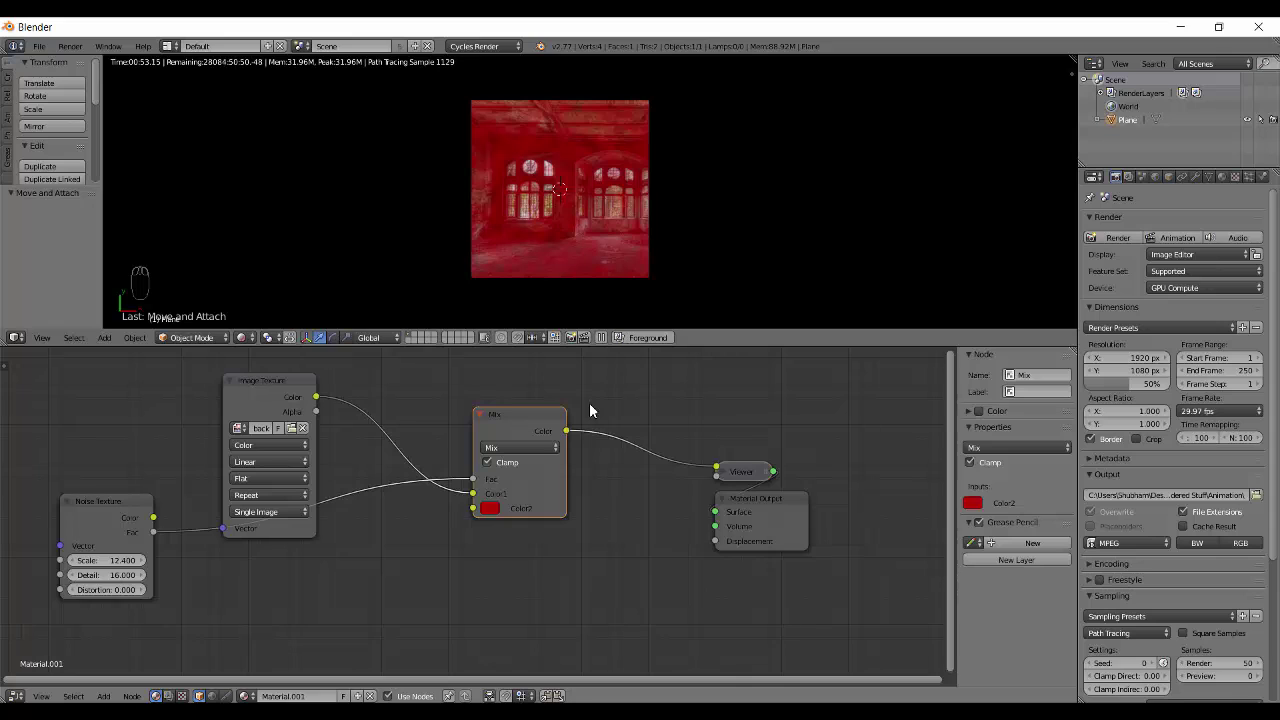
# Step: Toggle Clamp on the Mix node a few times, then move the Noise Texture below the image texture and relink it
pyautogui.click(484, 466)
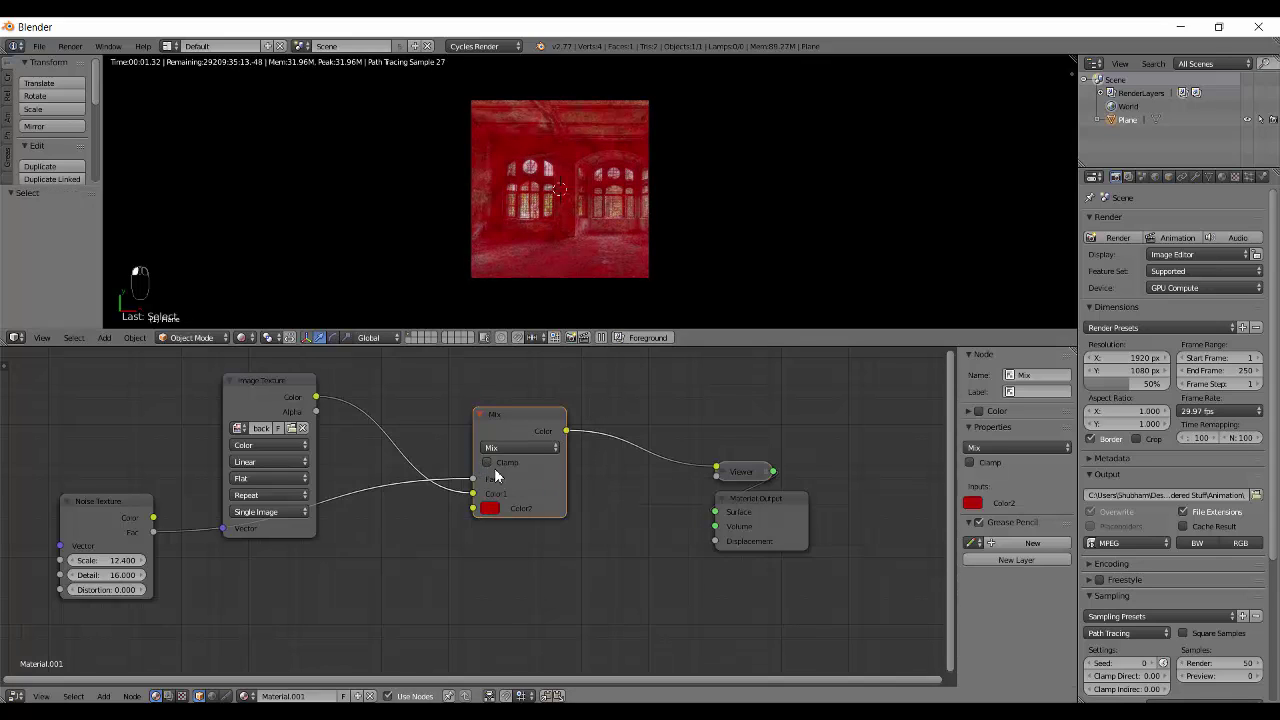
pyautogui.click(488, 465)
pyautogui.click(488, 464)
pyautogui.click(488, 464)
pyautogui.click(488, 464)
pyautogui.doubleClick(488, 464)
pyautogui.moveTo(119, 500); pyautogui.dragTo(473, 493)
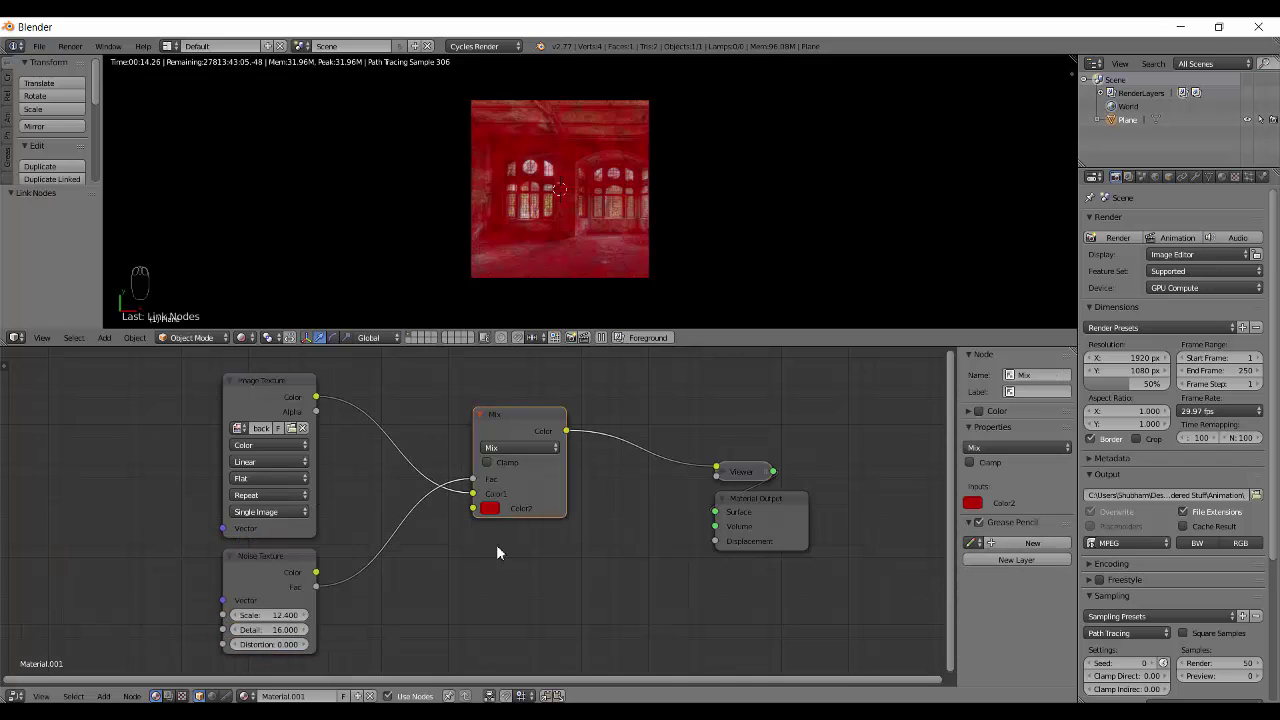
# Step: Switch the blend type to Add, unplug the noise from Fac, and raise Color2's red from 0.5 to 1.0
pyautogui.click(504, 448)
pyautogui.click(510, 417)
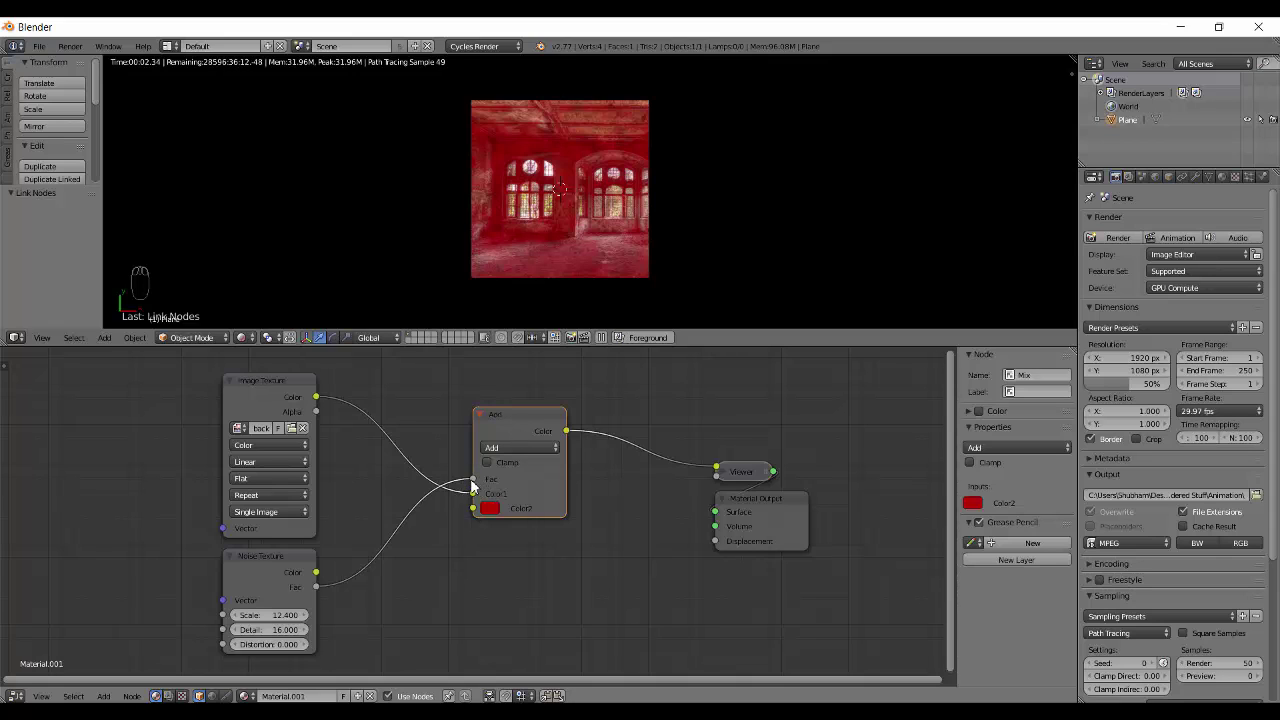
pyautogui.moveTo(472, 481); pyautogui.dragTo(390, 573)
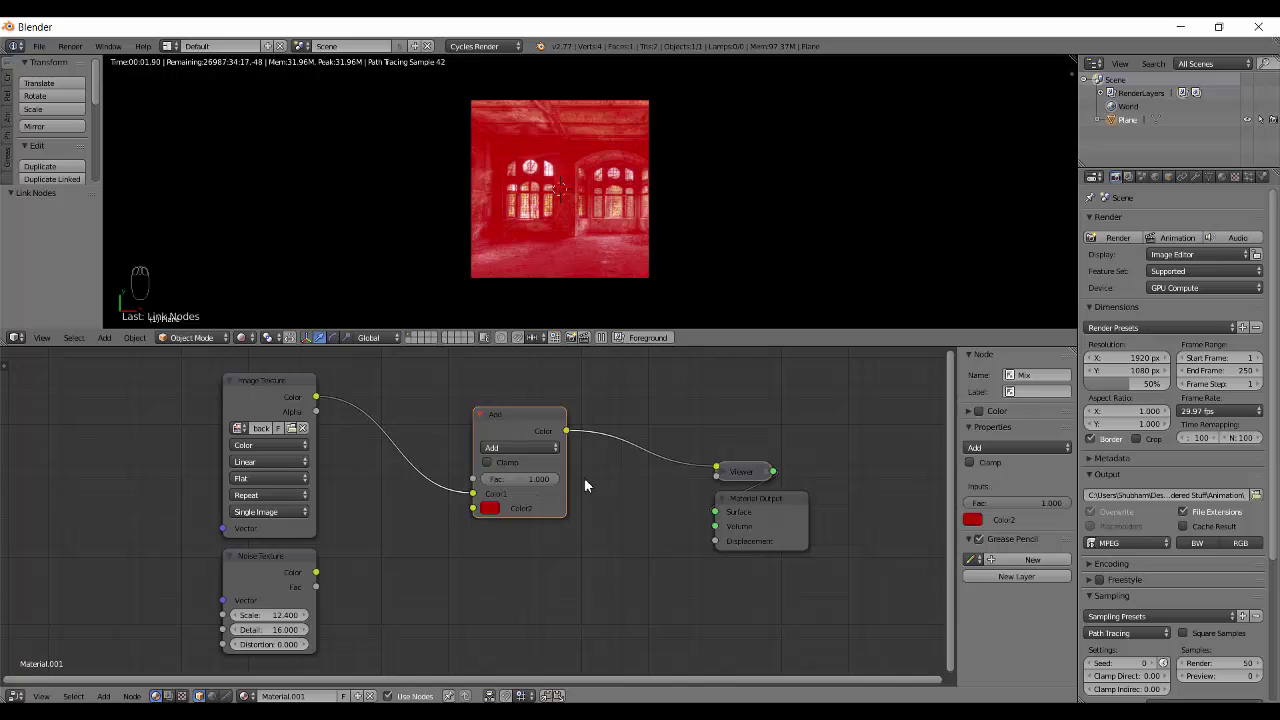
pyautogui.click(489, 511)
pyautogui.click(489, 508)
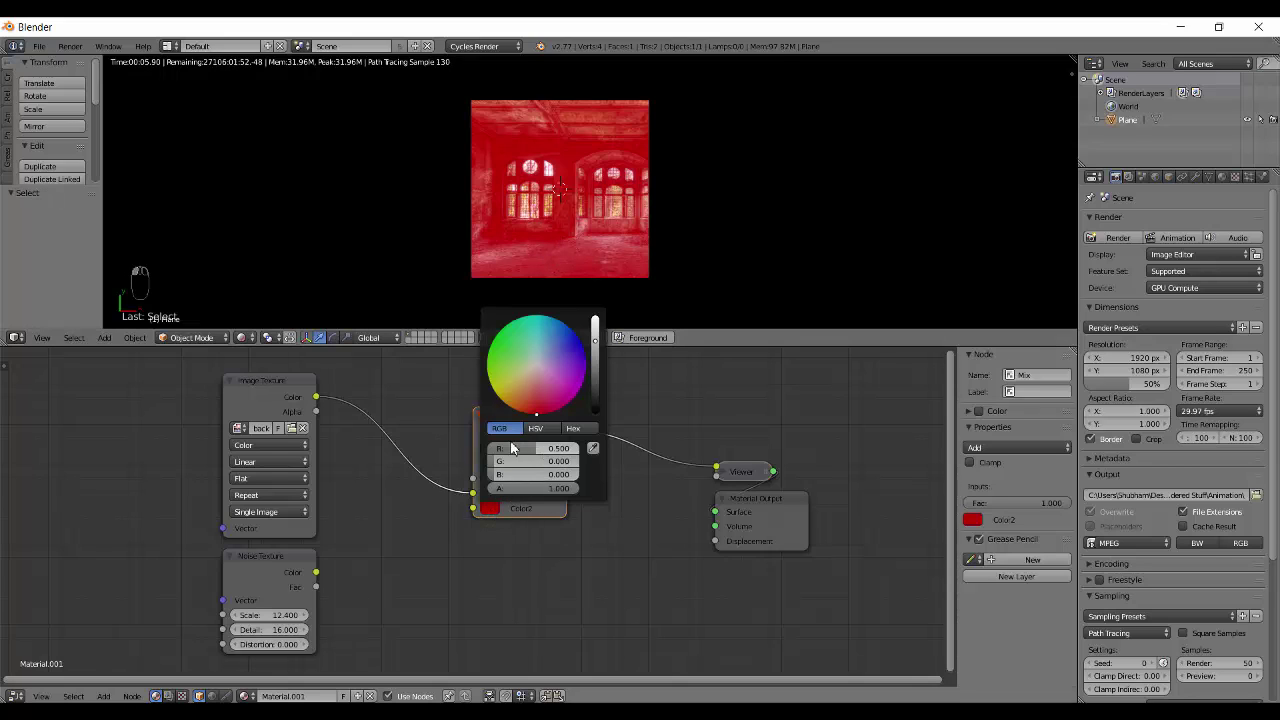
pyautogui.moveTo(534, 449); pyautogui.dragTo(626, 458)
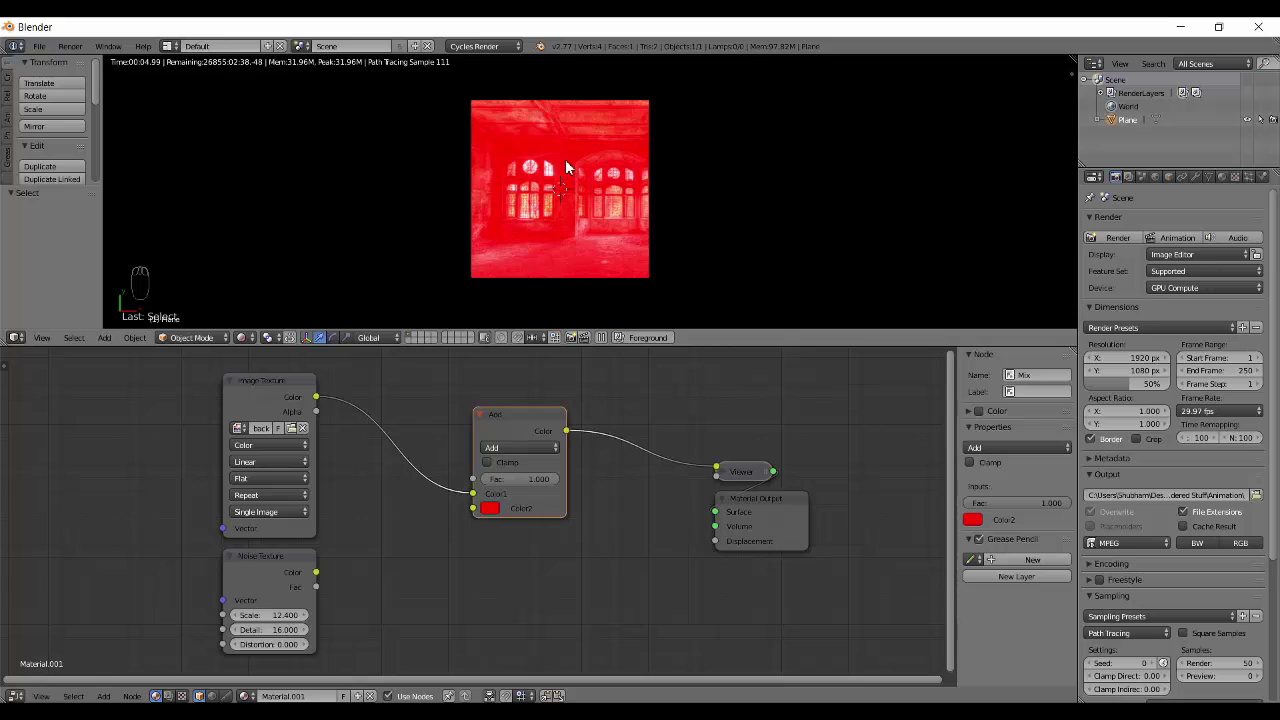
# Step: Preview the raw Image Texture, zoom the render, then view the Add node's result again
pyautogui.keyDown('ctrl'); pyautogui.keyDown('shift'); pyautogui.click(303, 394); pyautogui.keyUp('shift'); pyautogui.keyUp('ctrl')
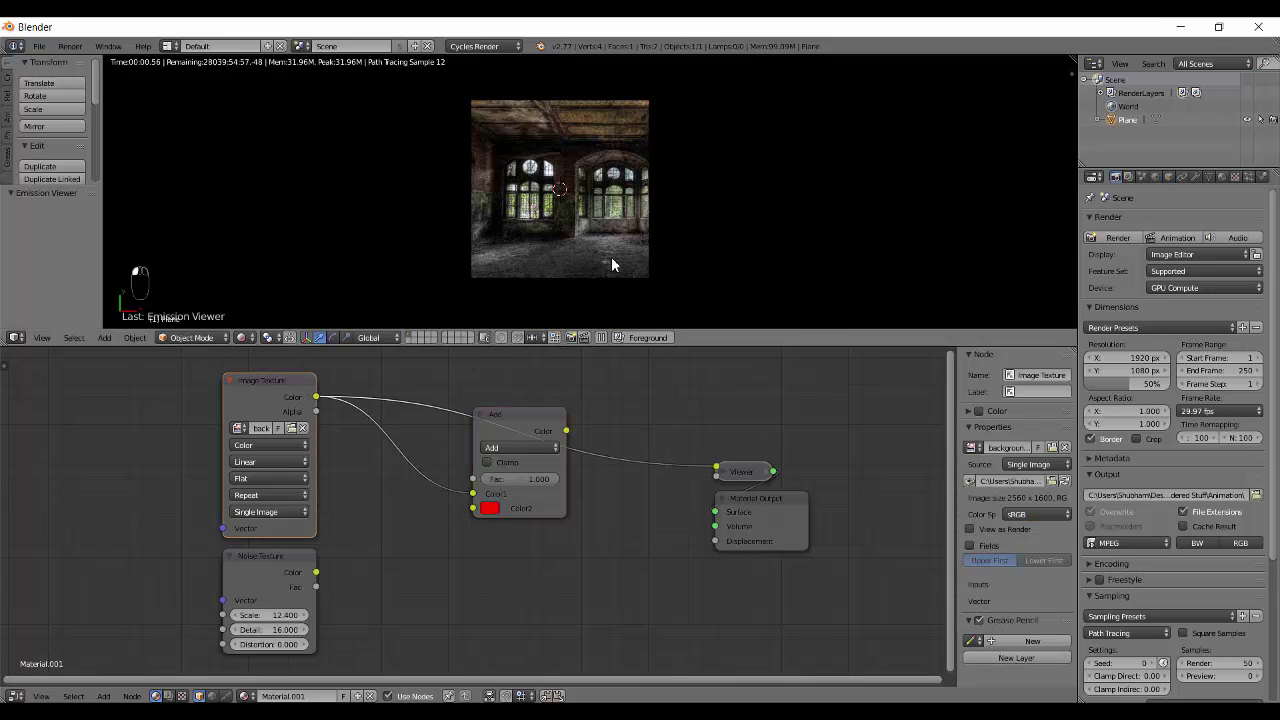
pyautogui.scroll(6, 598, 238)
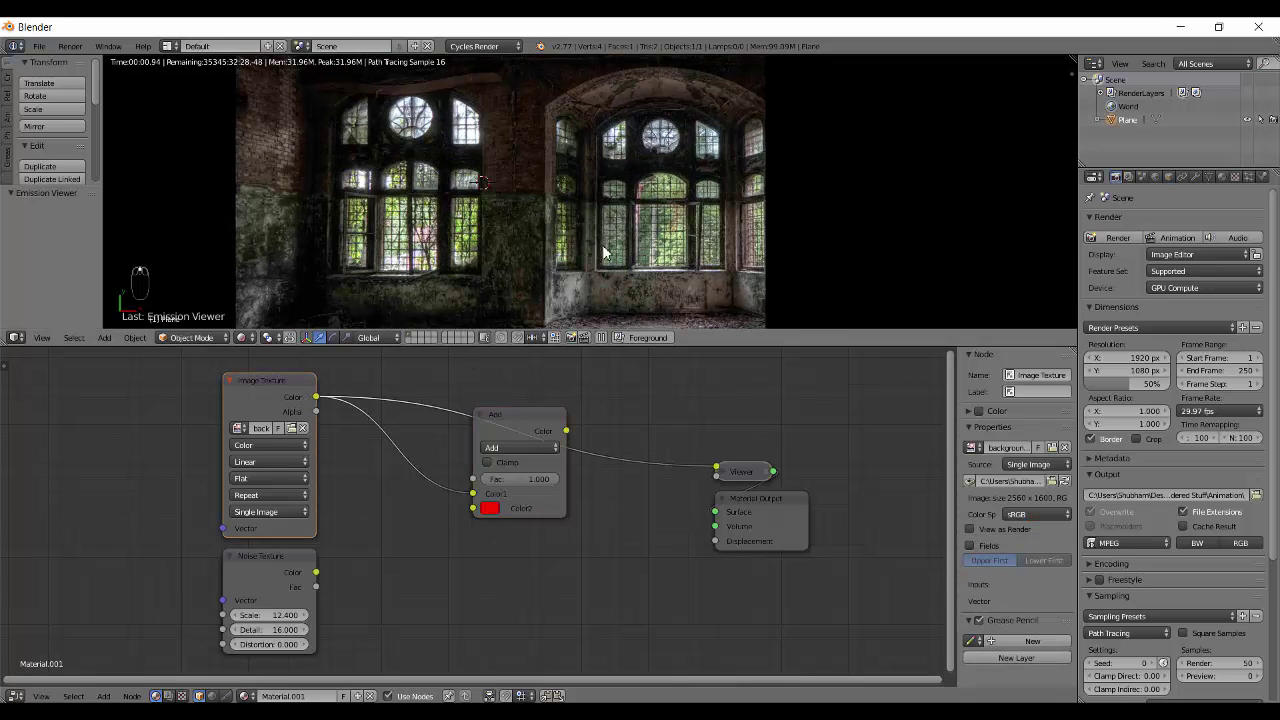
pyautogui.scroll(2, 602, 250)
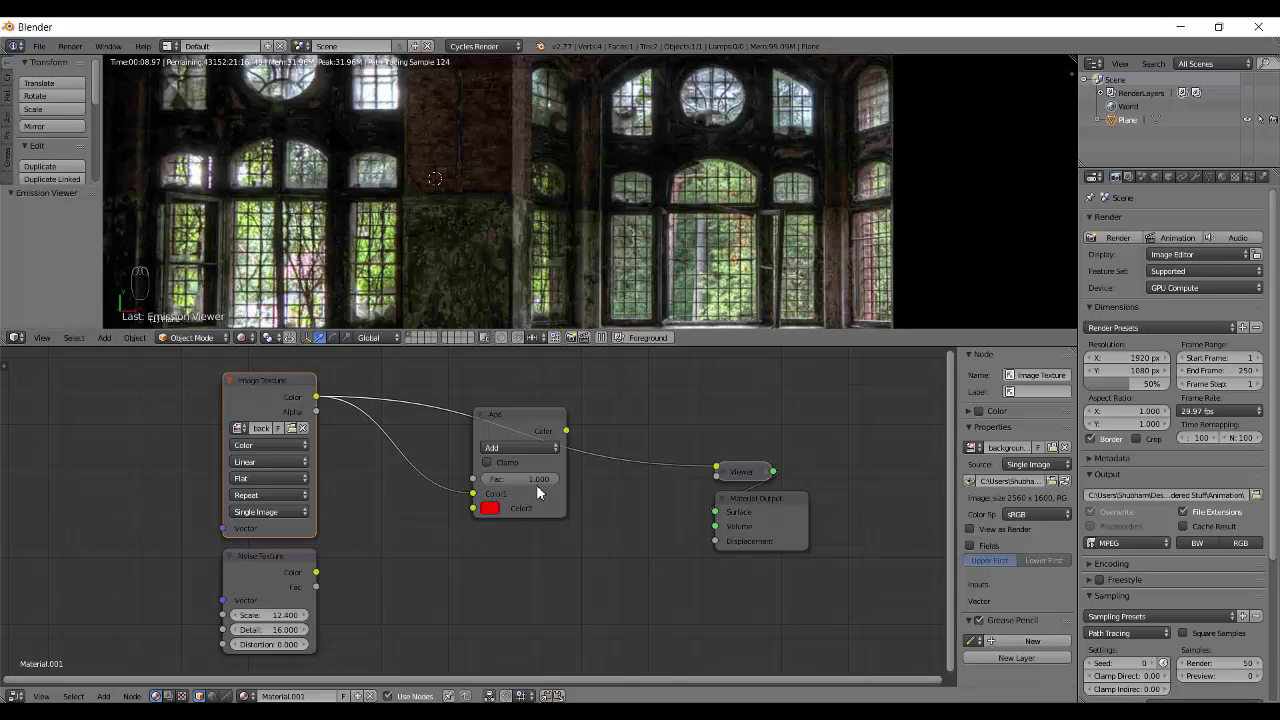
pyautogui.click(489, 508)
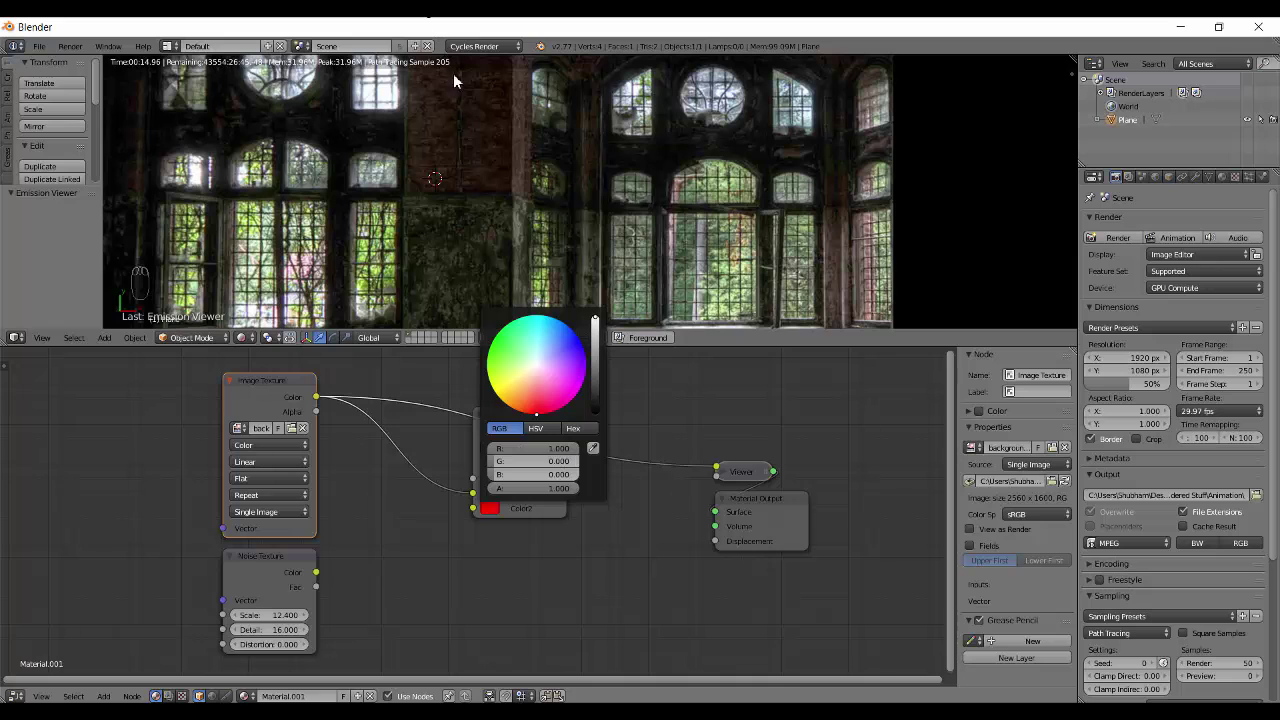
pyautogui.keyDown('ctrl'); pyautogui.keyDown('shift'); pyautogui.click(528, 406); pyautogui.keyUp('shift'); pyautogui.keyUp('ctrl')
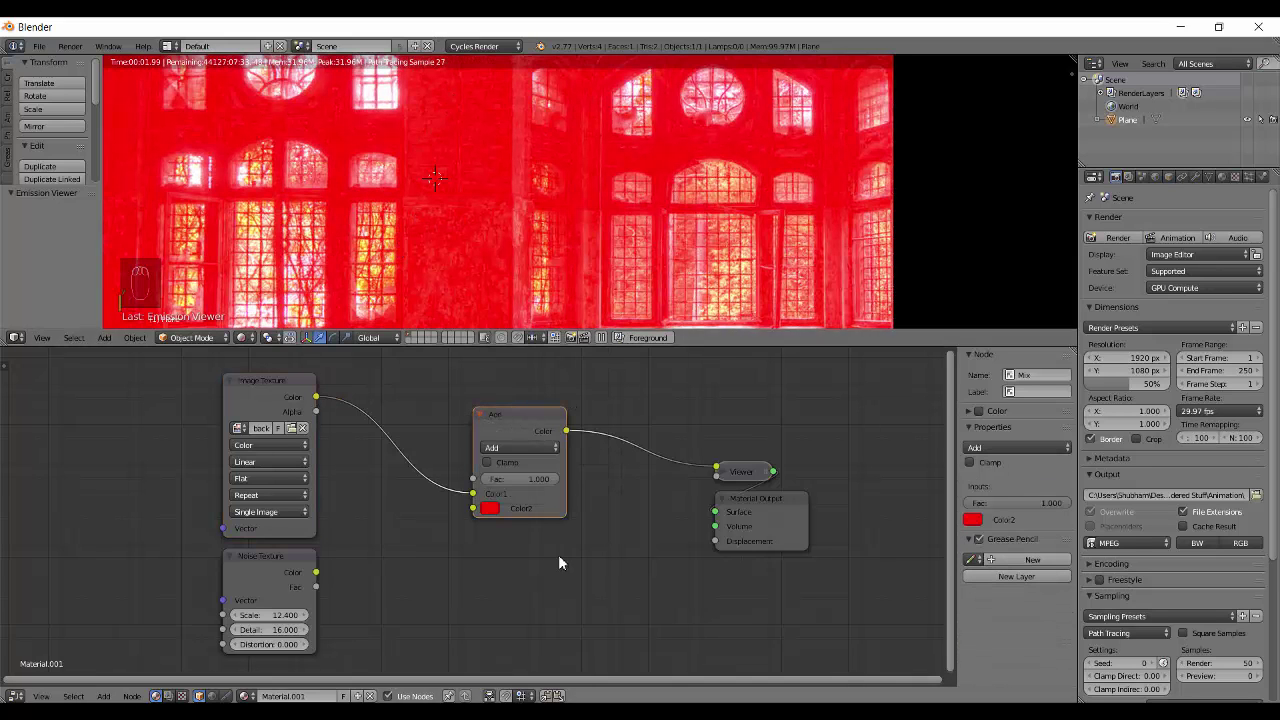
# Step: Set the Add node's Fac to 0.5
pyautogui.moveTo(533, 484)
pyautogui.mouseDown()
pyautogui.moveTo(505, 484)
pyautogui.moveTo(529, 485)
pyautogui.mouseUp()
pyautogui.click(527, 485)
pyautogui.write('0.5')
pyautogui.press('Return')
# Step: Darken Color2 by setting its red channel to 0.5
pyautogui.click(489, 508)
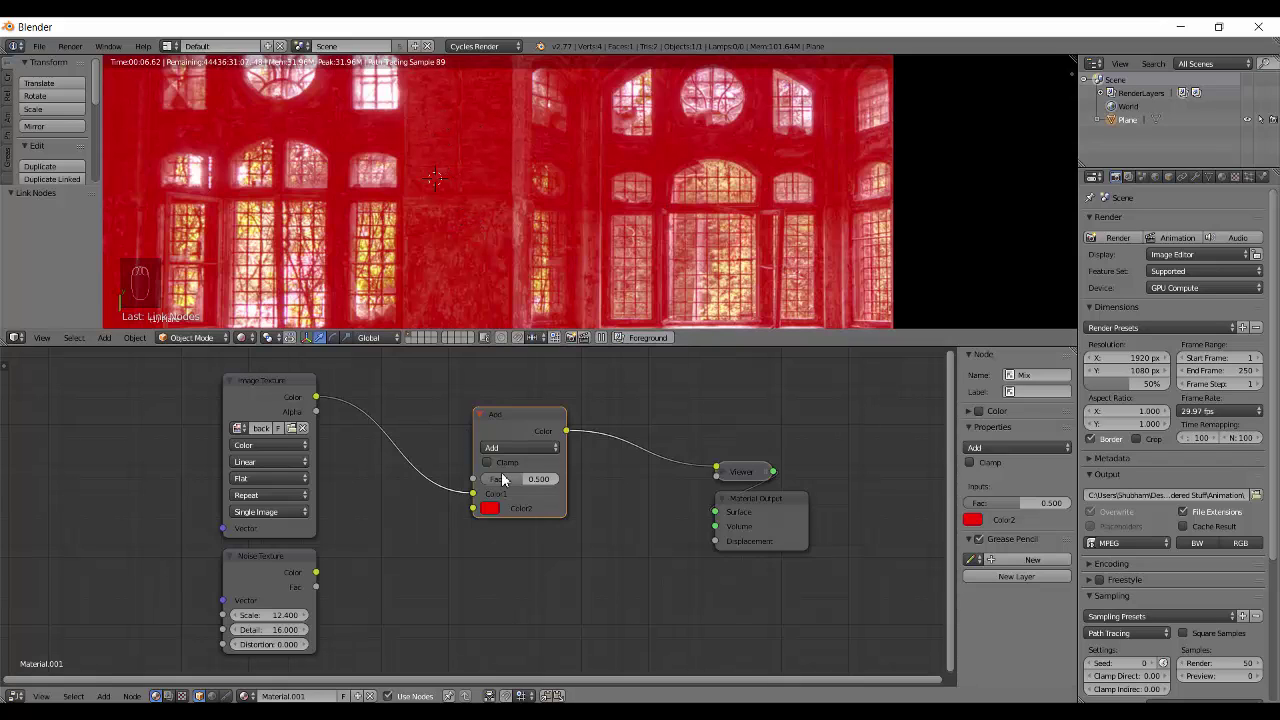
pyautogui.click(490, 508)
pyautogui.click(546, 451)
pyautogui.write('0.5')
pyautogui.press('Return')
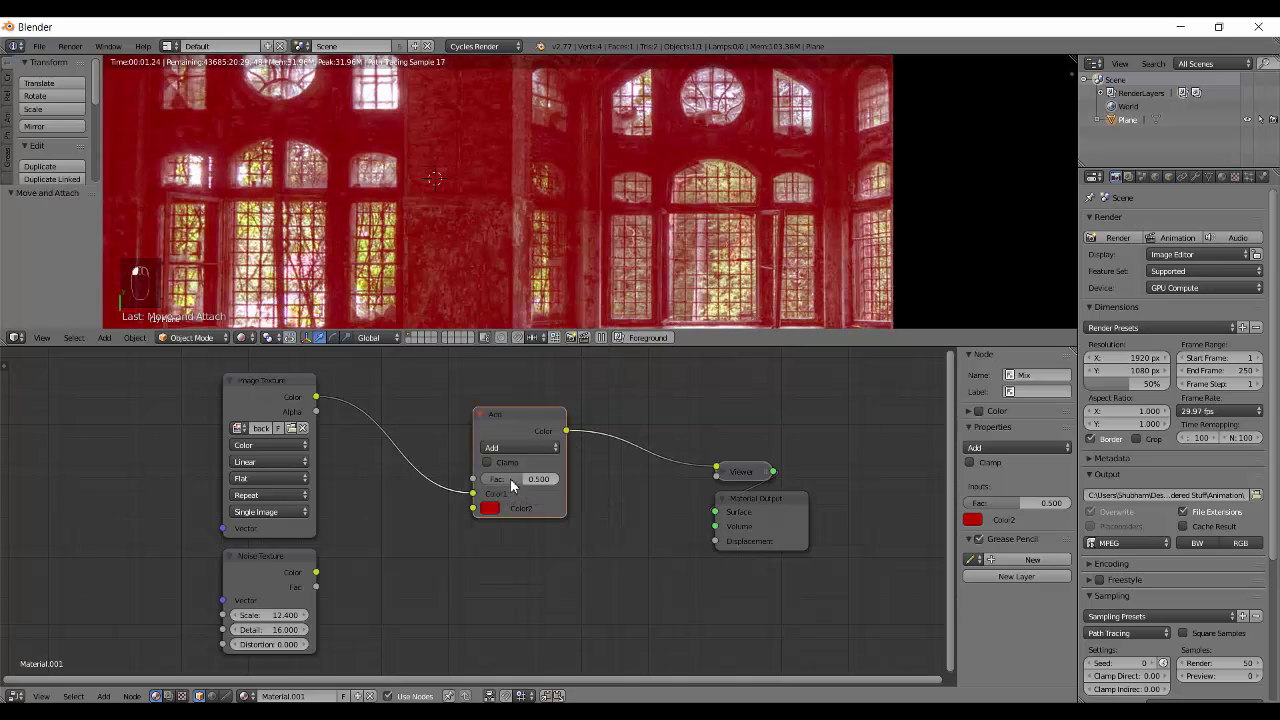
# Step: Try Fac at 1.0, restore bright red, then link Noise Texture Fac to the Add Fac input
pyautogui.moveTo(530, 479); pyautogui.dragTo(676, 482)
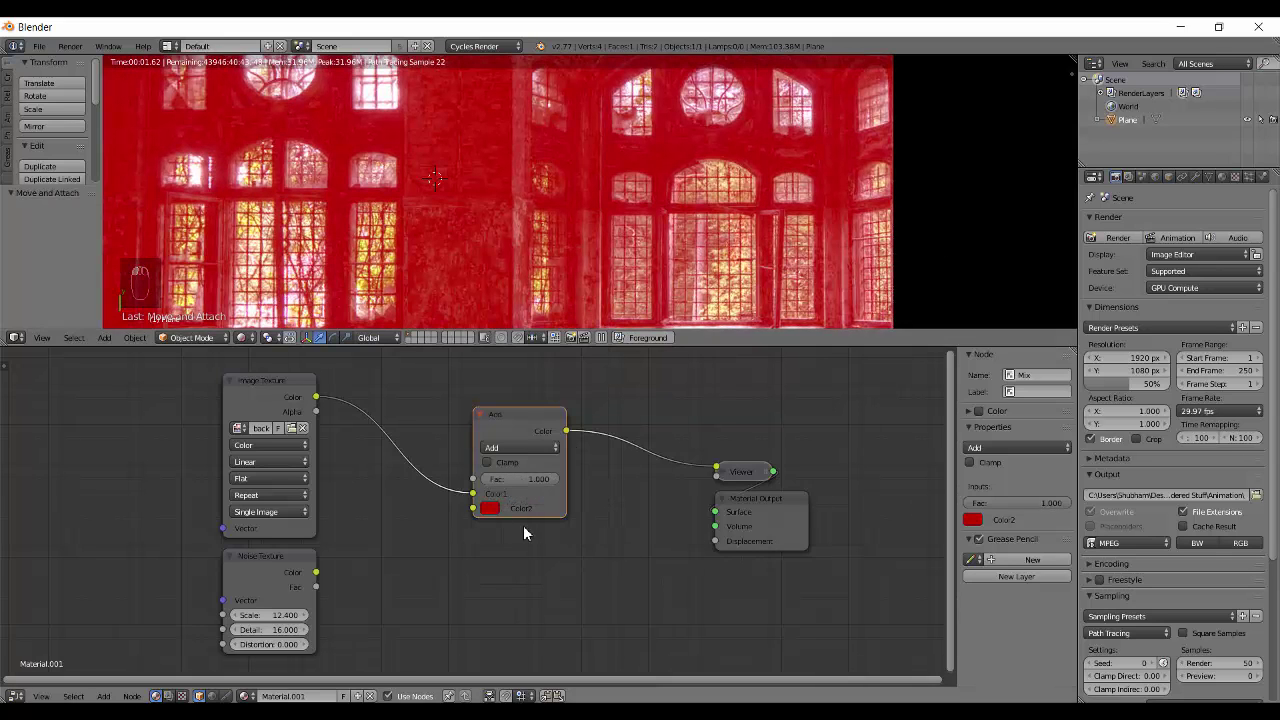
pyautogui.click(541, 478)
pyautogui.press('Return')
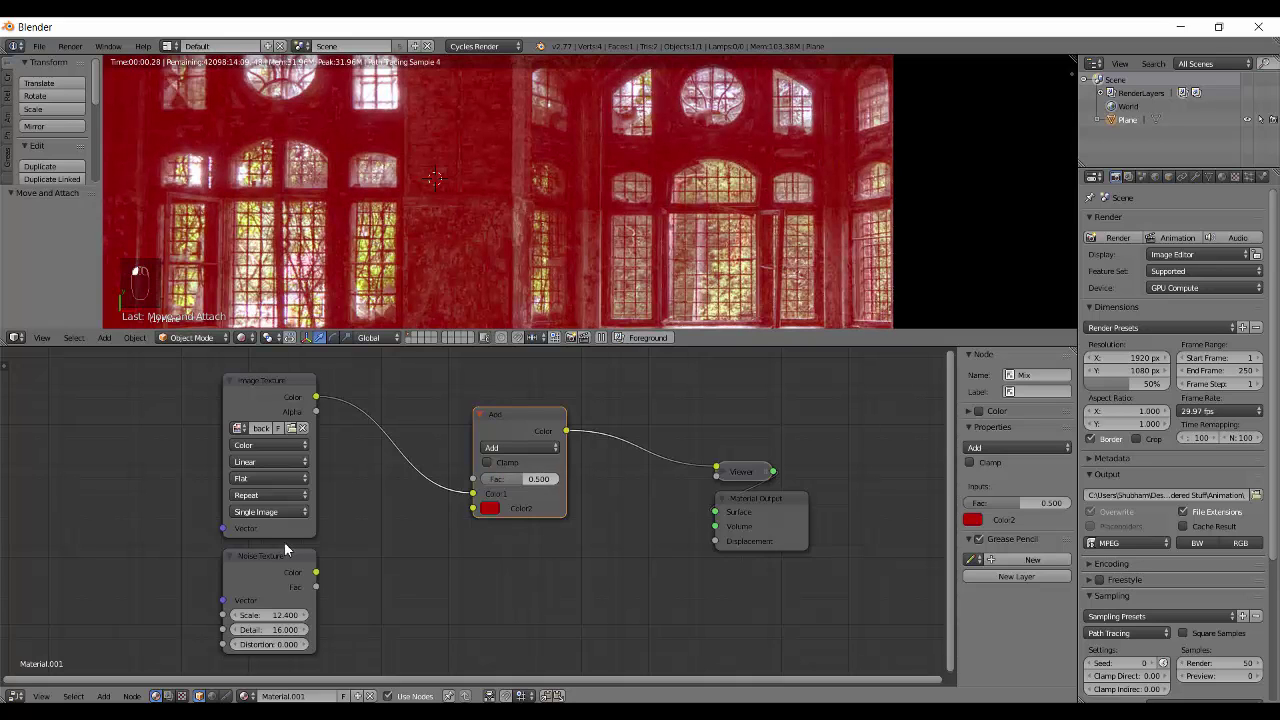
pyautogui.click(489, 508)
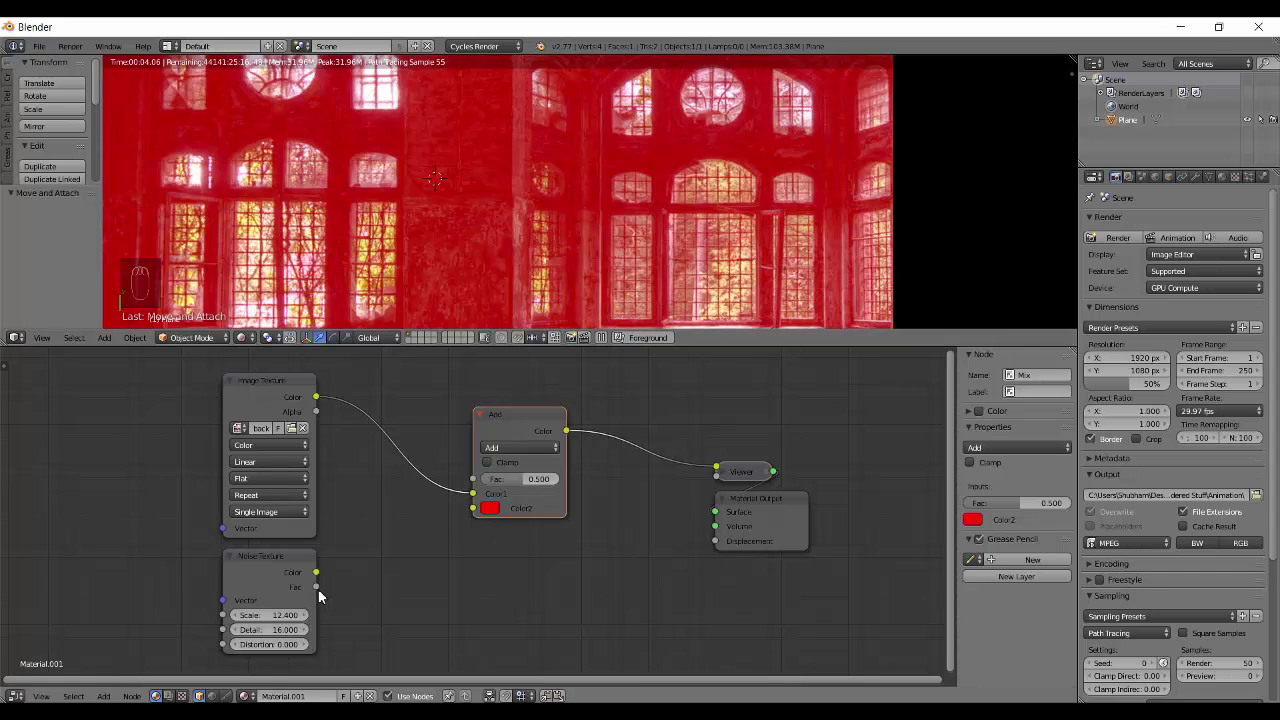
pyautogui.moveTo(316, 587); pyautogui.dragTo(472, 482)
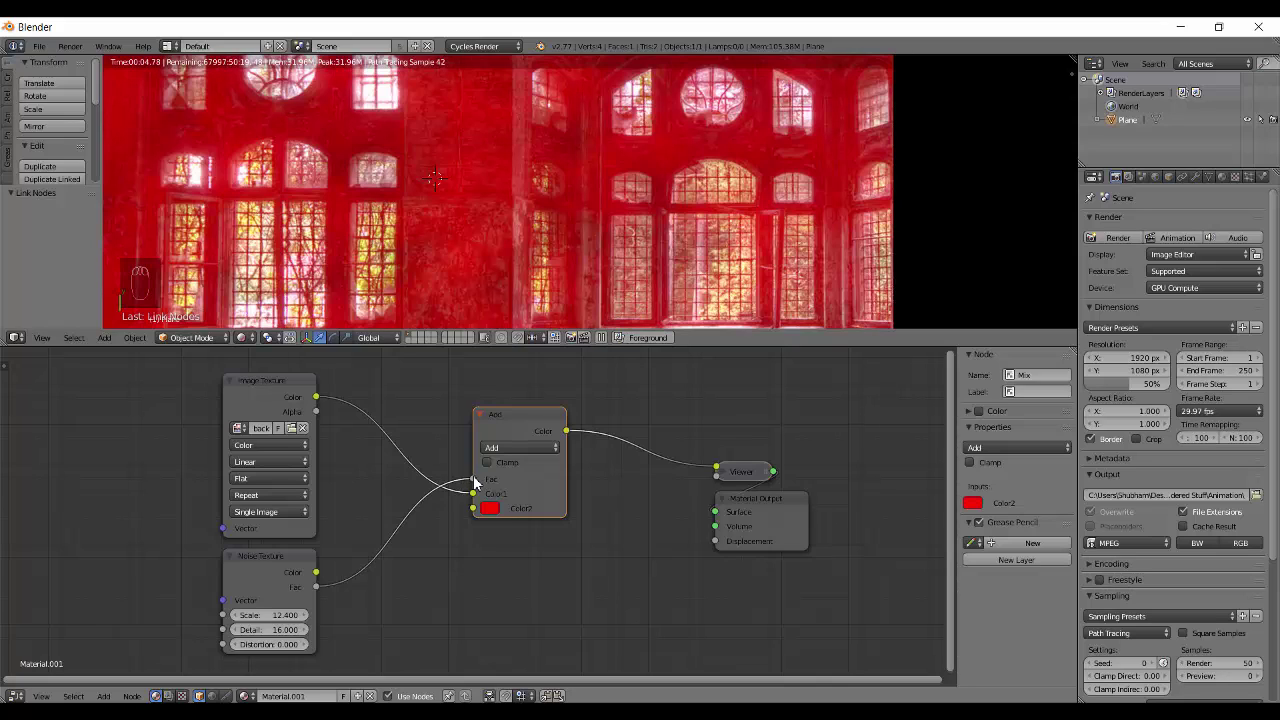
# Step: Unplug the noise from Fac, set Fac to 1.0 with Clamp on, and push Color2's red to 3
pyautogui.moveTo(474, 483); pyautogui.dragTo(412, 588)
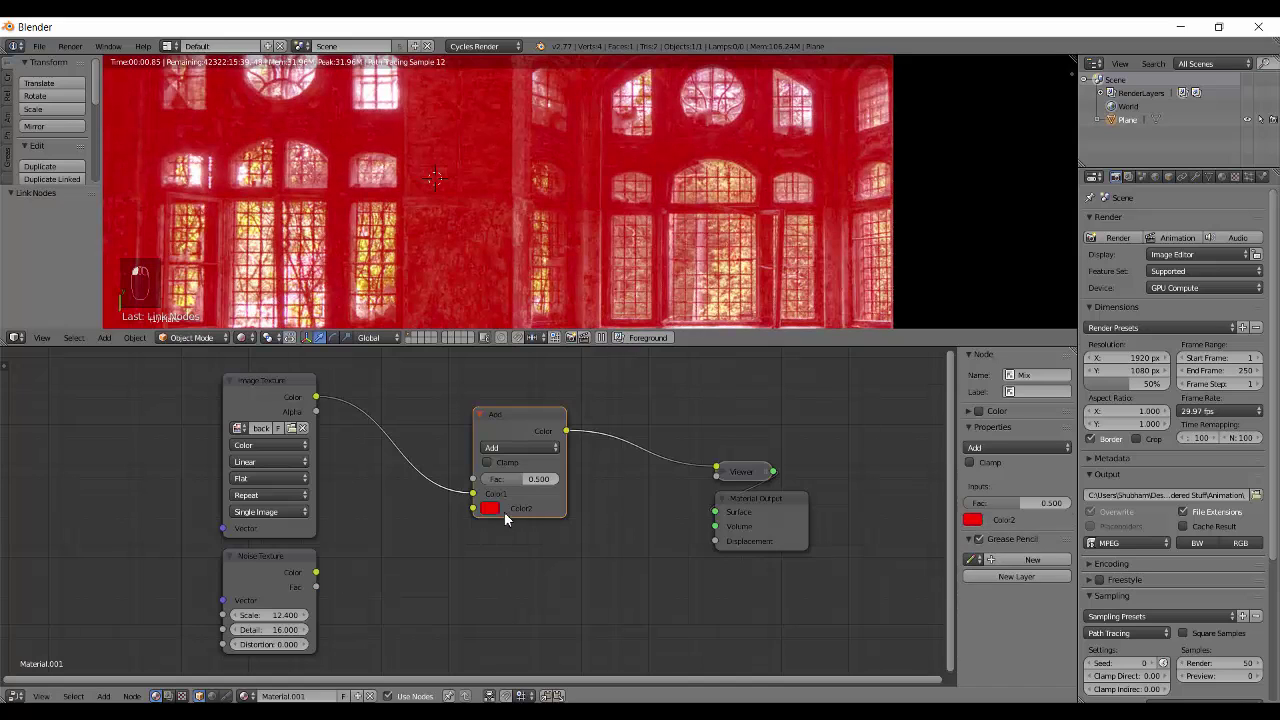
pyautogui.moveTo(500, 479); pyautogui.dragTo(703, 486)
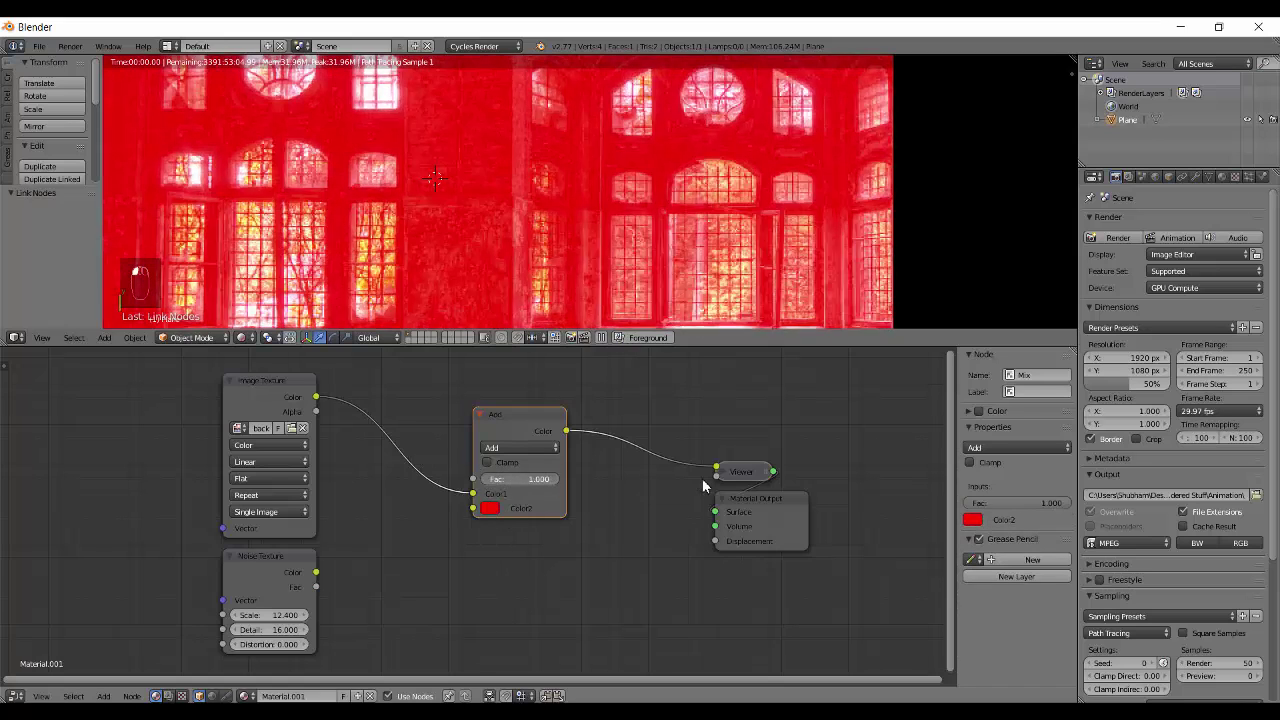
pyautogui.click(487, 462)
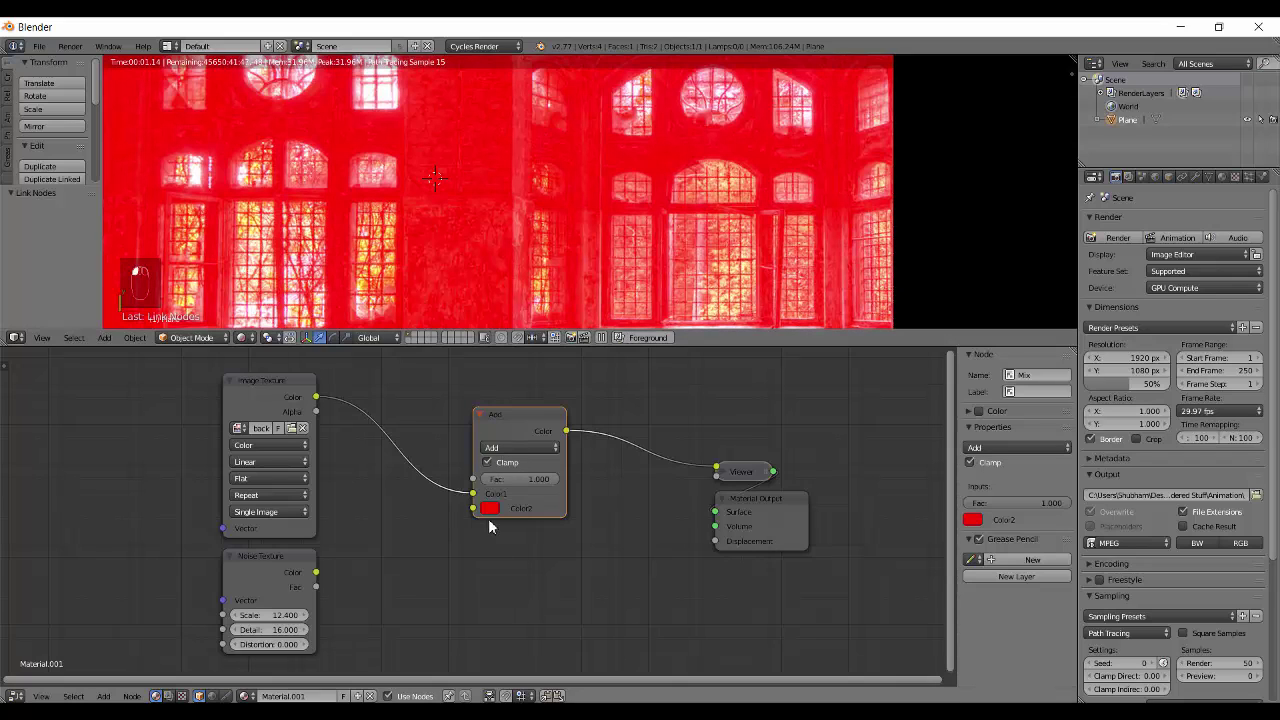
pyautogui.click(488, 509)
pyautogui.click(549, 452)
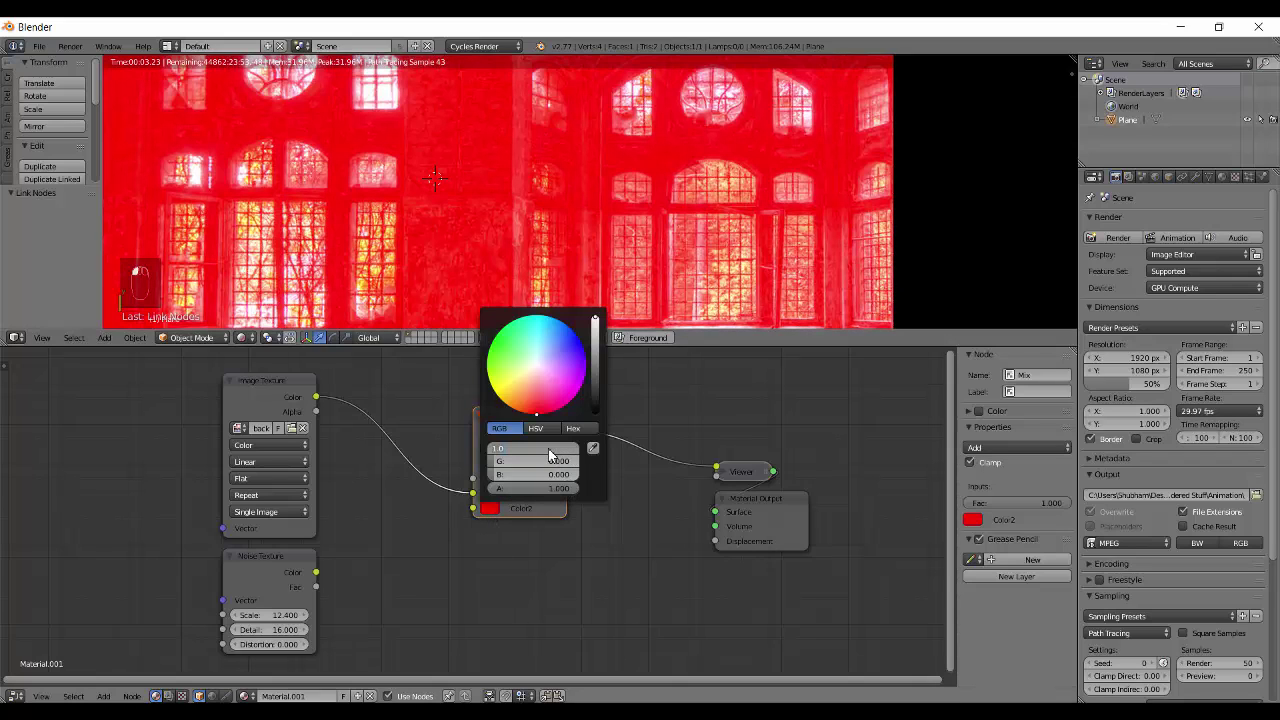
pyautogui.write('3')
pyautogui.press('Return')
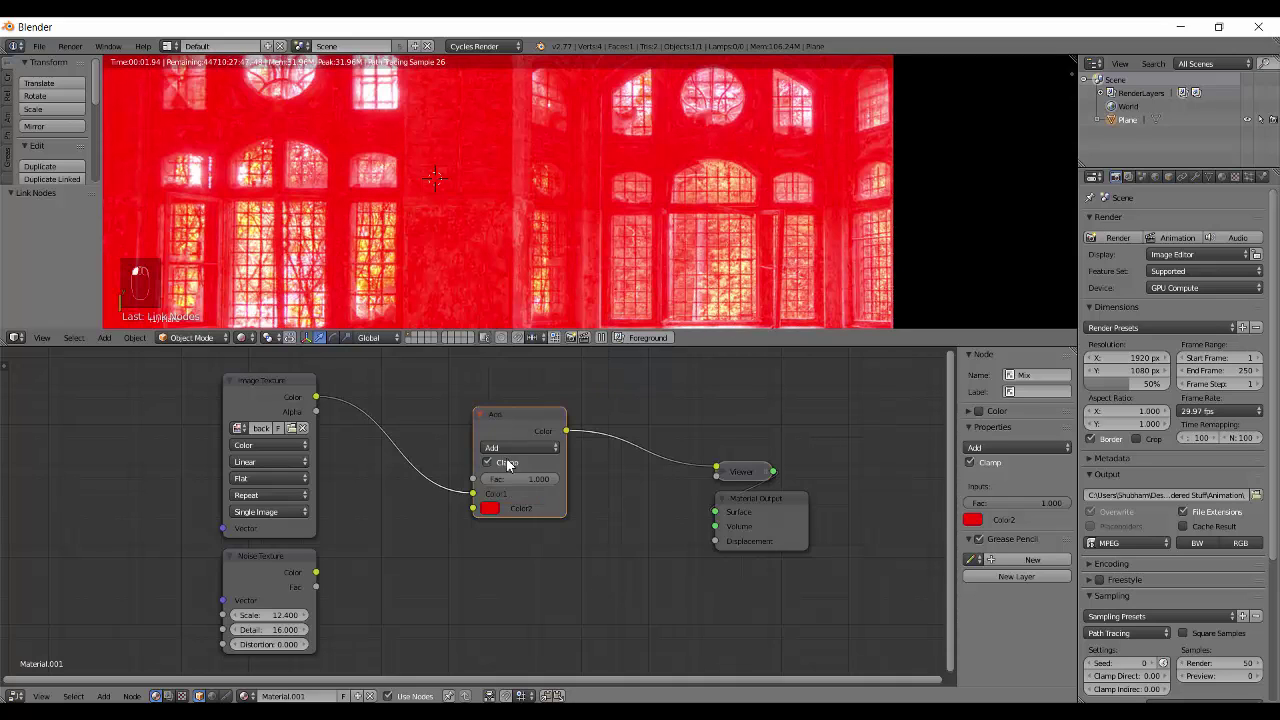
pyautogui.click(490, 509)
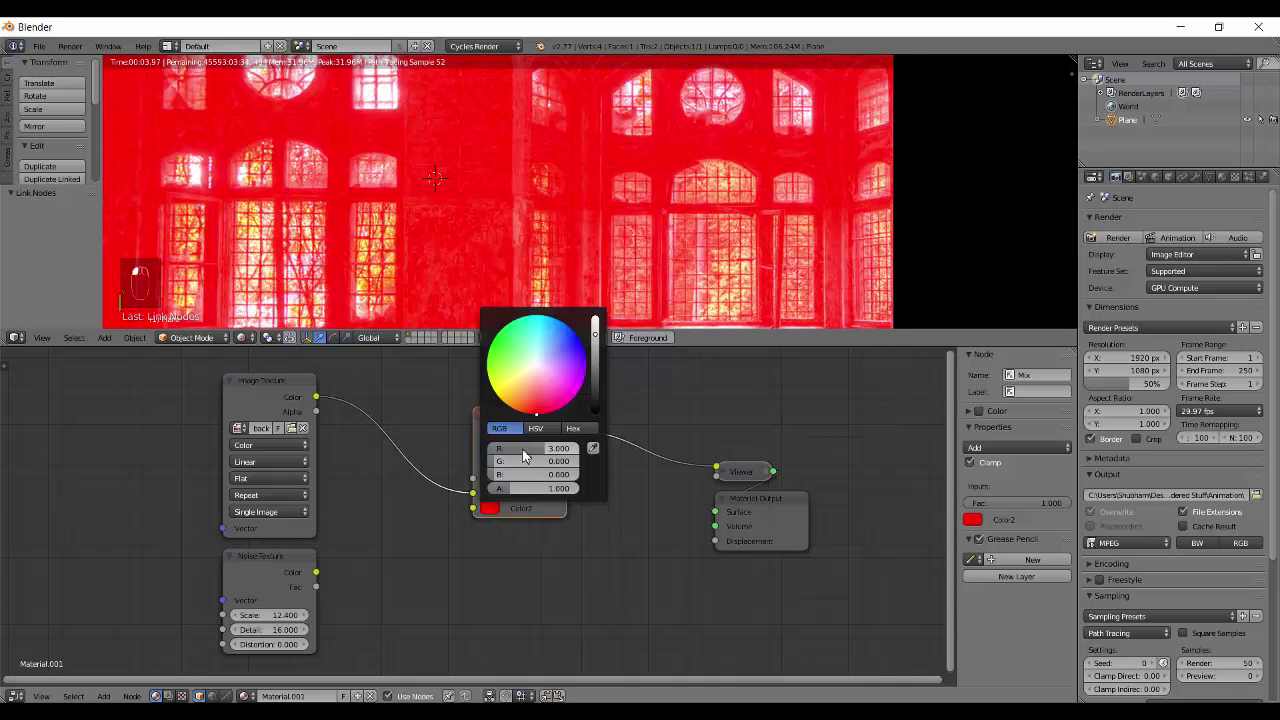
pyautogui.click(524, 450)
pyautogui.press('Return')
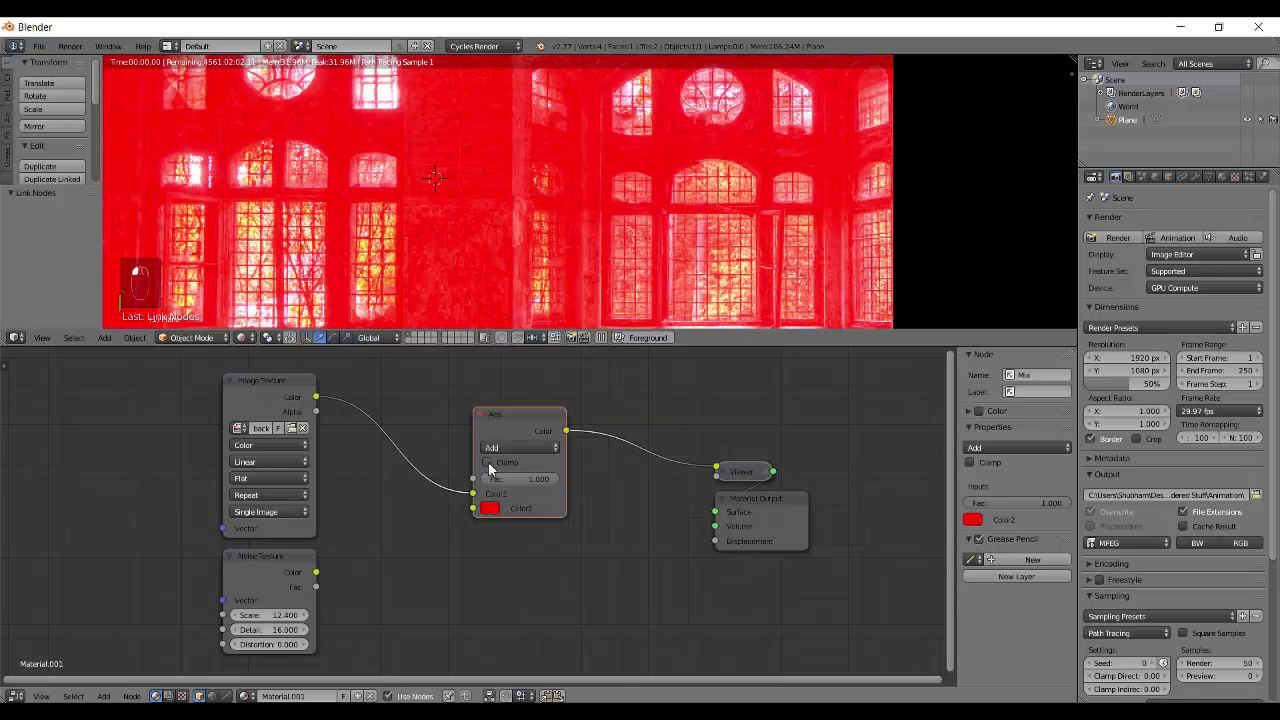
# Step: With Clamp off, set the red channel to 3 and then back to 1
pyautogui.click(488, 463)
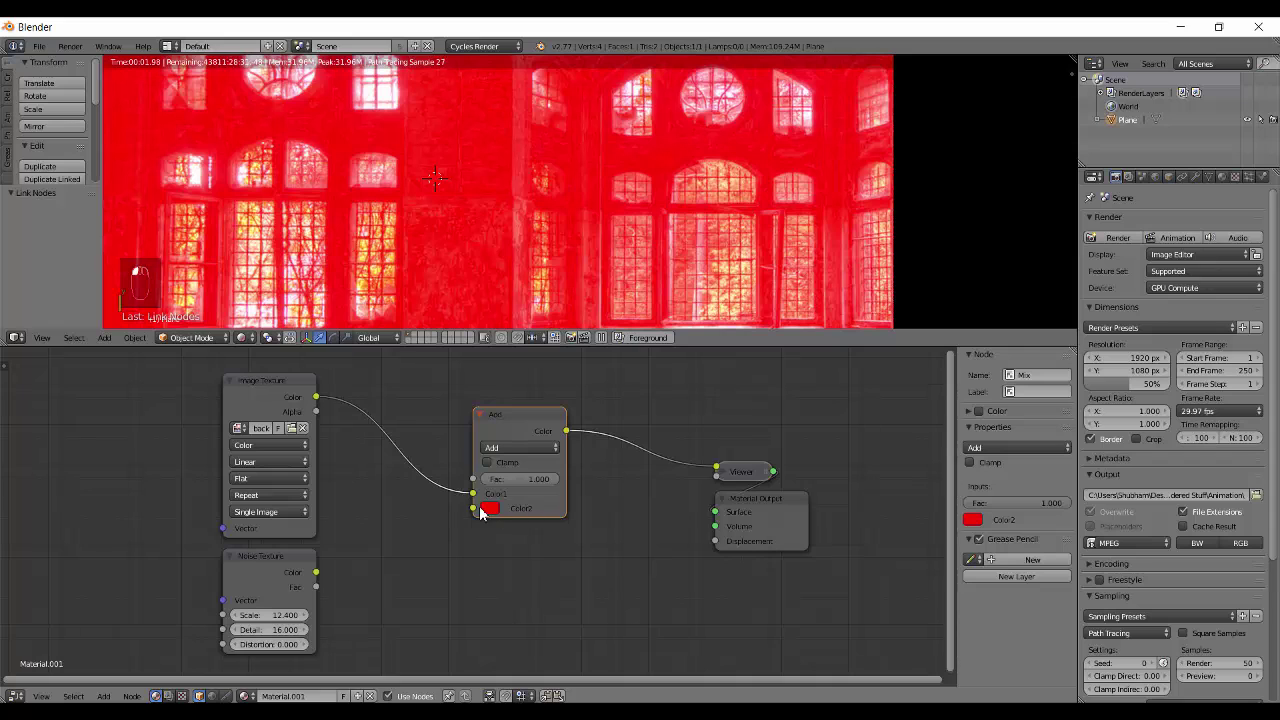
pyautogui.click(489, 508)
pyautogui.click(490, 508)
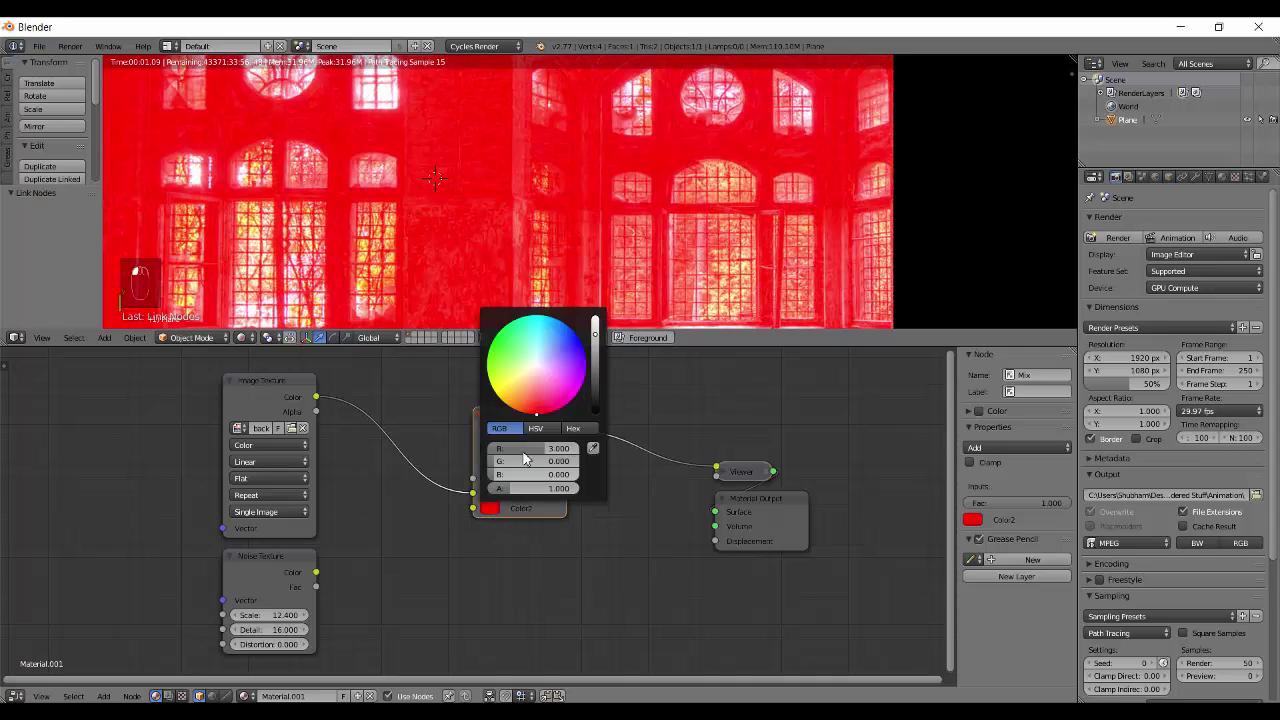
pyautogui.click(517, 450)
pyautogui.write('3')
pyautogui.press('Return')
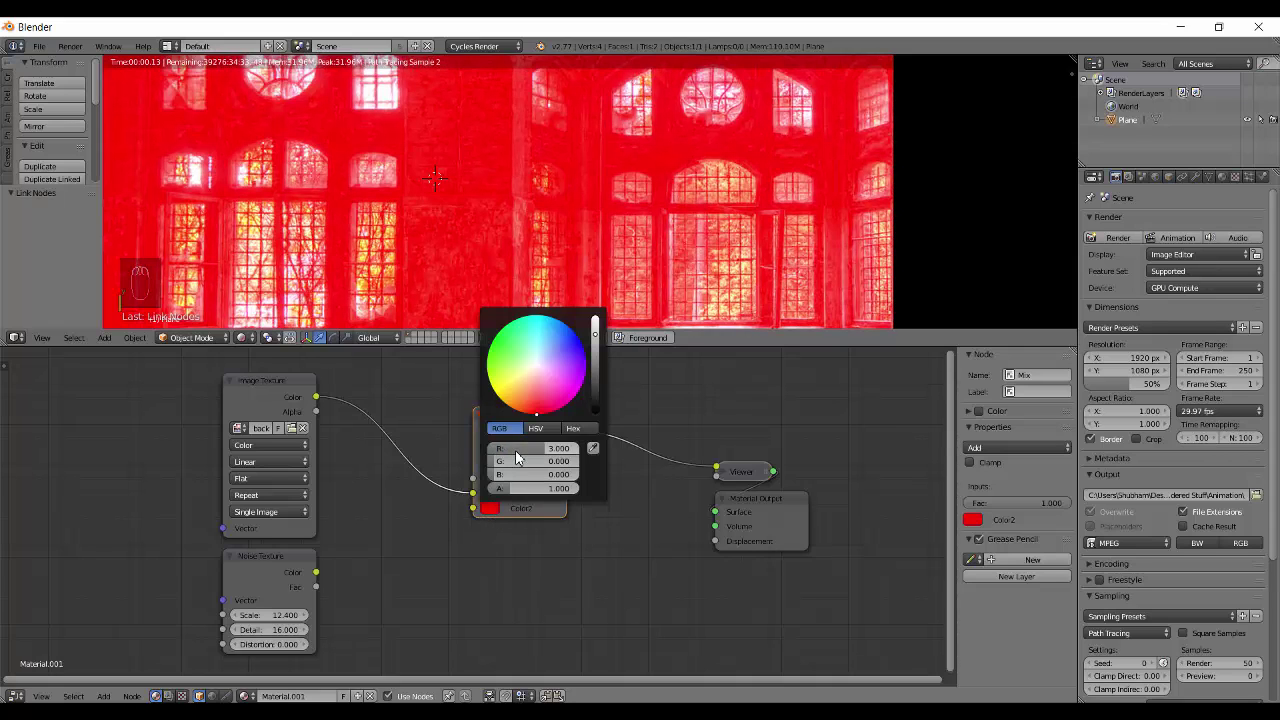
pyautogui.click(517, 450)
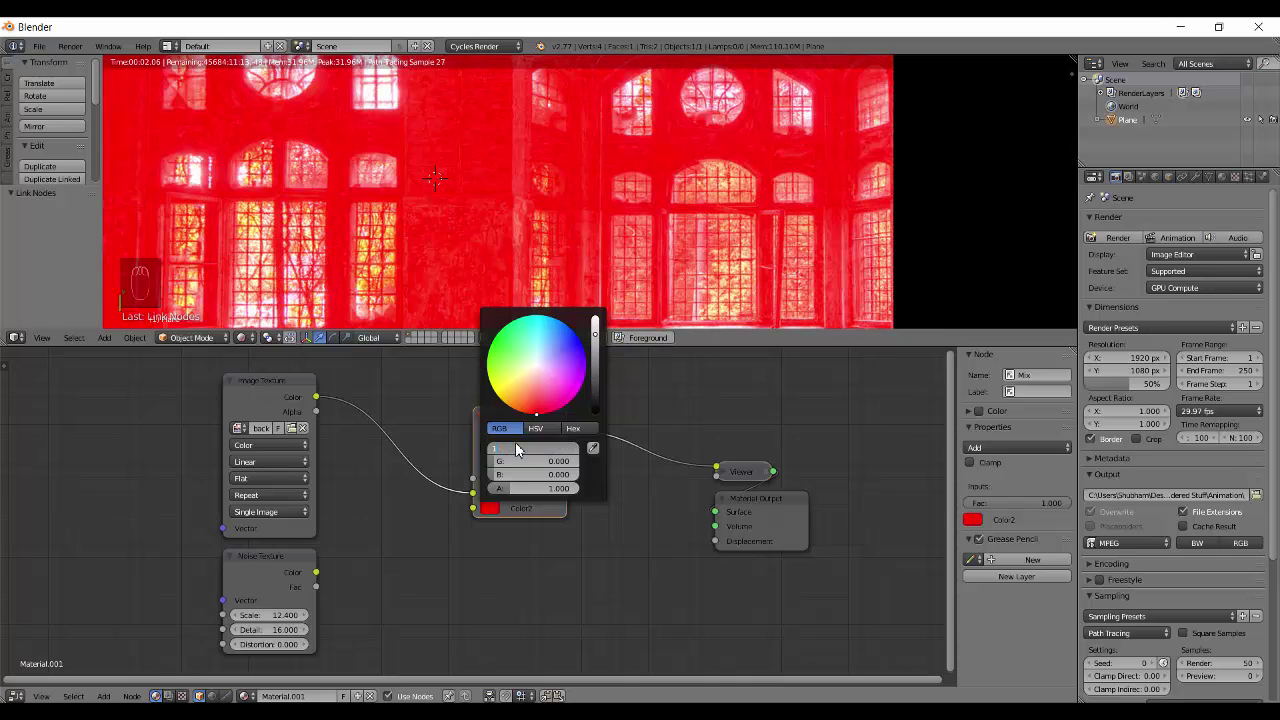
pyautogui.write('1')
pyautogui.press('Return')
# Step: Preview the Add result with red at 1, toggling Clamp off and on to compare
pyautogui.keyDown('ctrl'); pyautogui.keyDown('shift'); pyautogui.click(490, 477); pyautogui.keyUp('shift'); pyautogui.keyUp('ctrl')
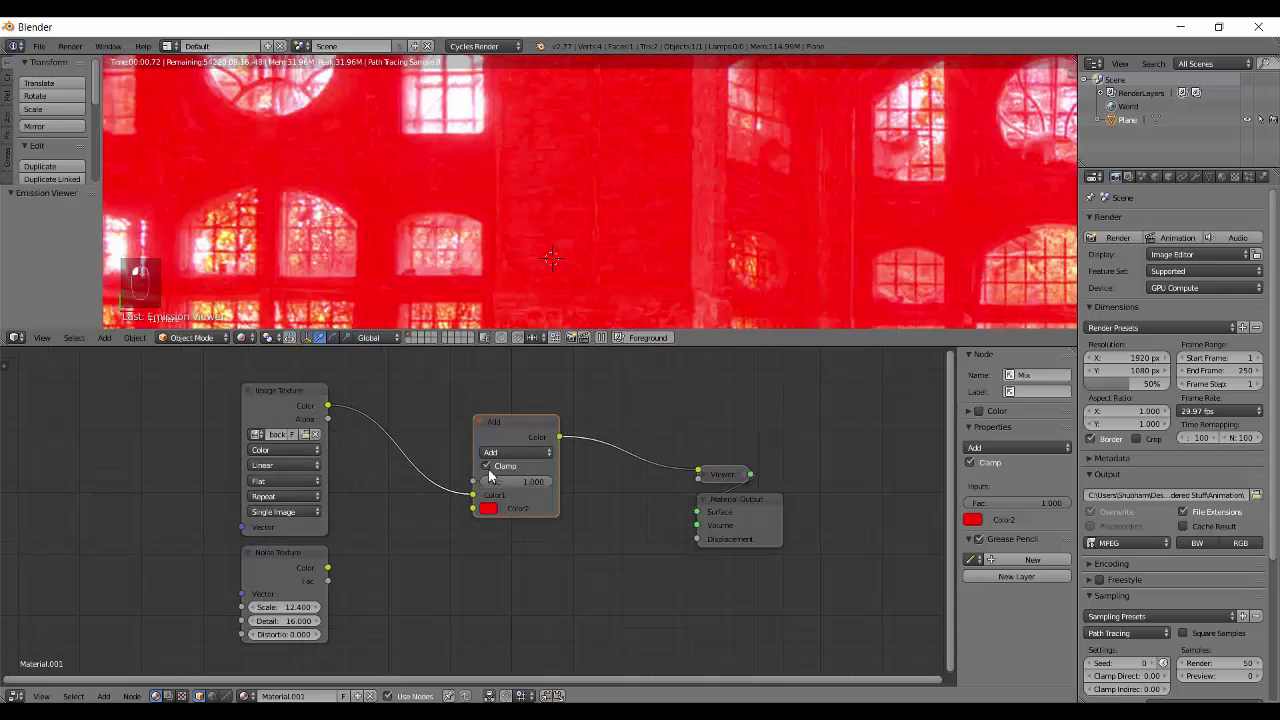
pyautogui.click(487, 466)
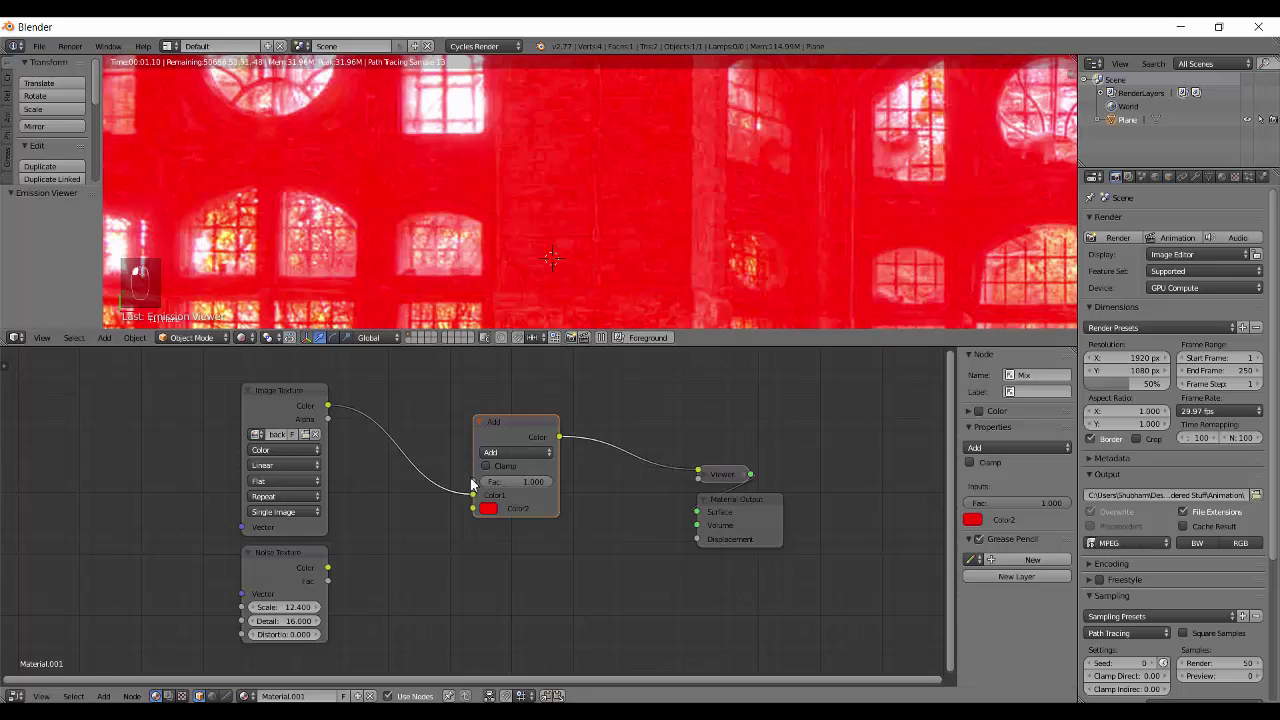
pyautogui.click(488, 510)
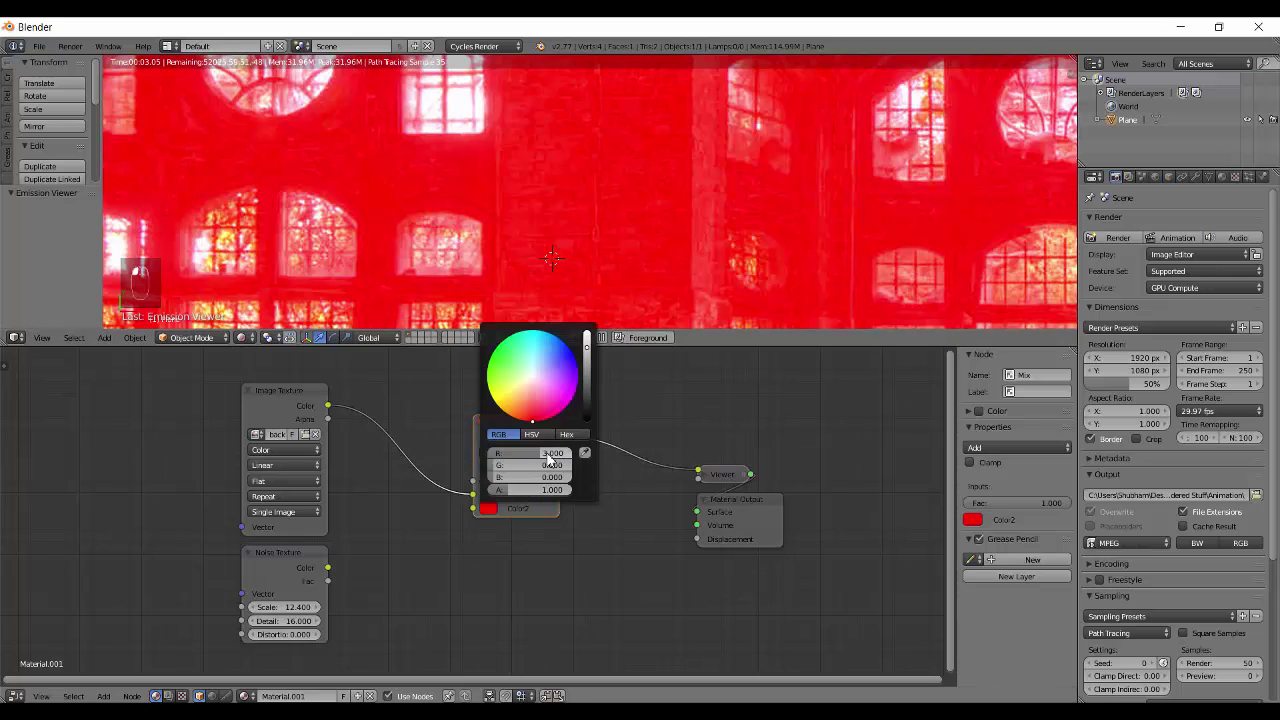
pyautogui.click(524, 455)
pyautogui.write('1')
pyautogui.press('Return')
pyautogui.click(487, 467)
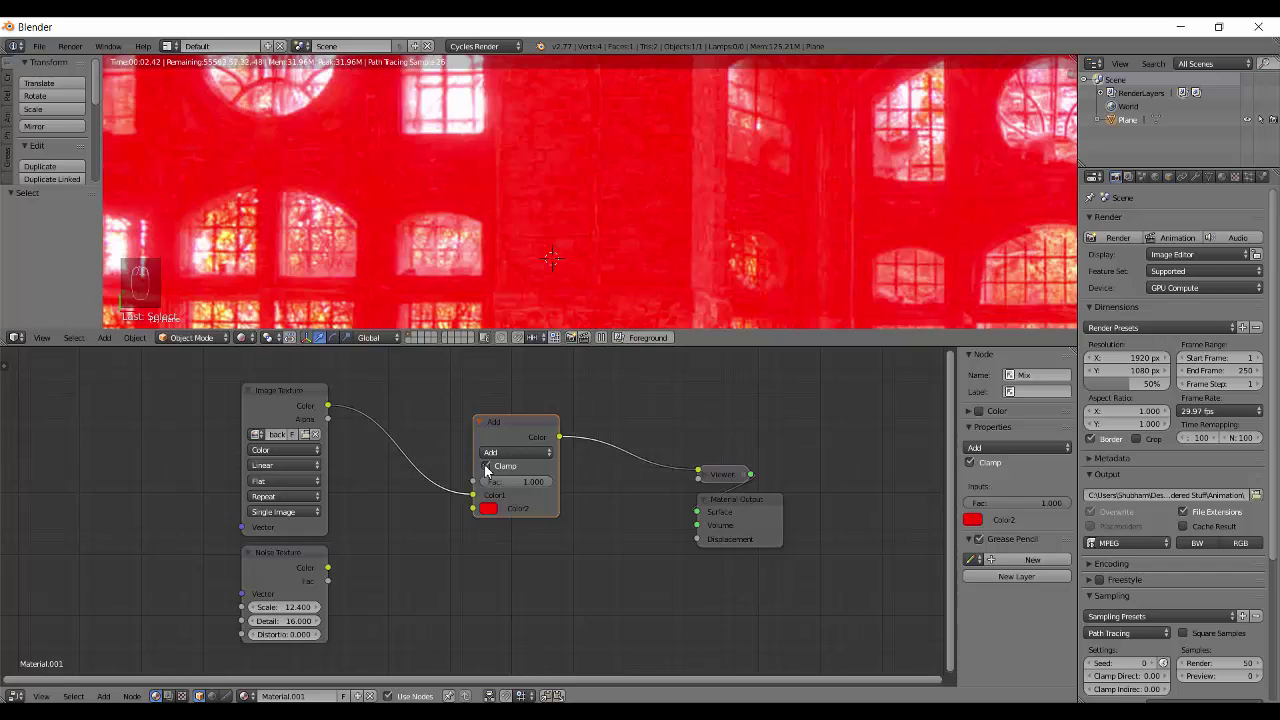
pyautogui.click(487, 467)
pyautogui.click(487, 467)
# Step: Set Fac to 0, move the image link to Color2, and make Color1 full red
pyautogui.moveTo(529, 486); pyautogui.dragTo(376, 488)
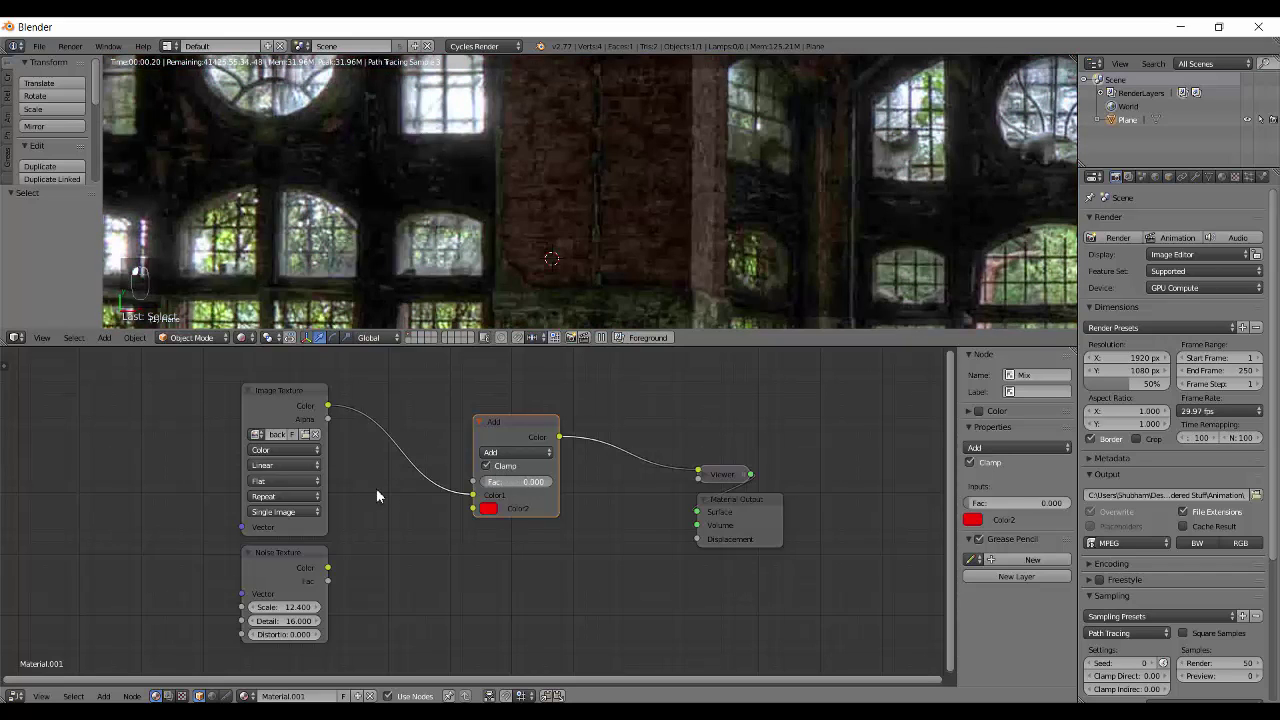
pyautogui.moveTo(476, 495); pyautogui.dragTo(488, 510)
pyautogui.click(488, 495)
pyautogui.moveTo(536, 441); pyautogui.dragTo(500, 463)
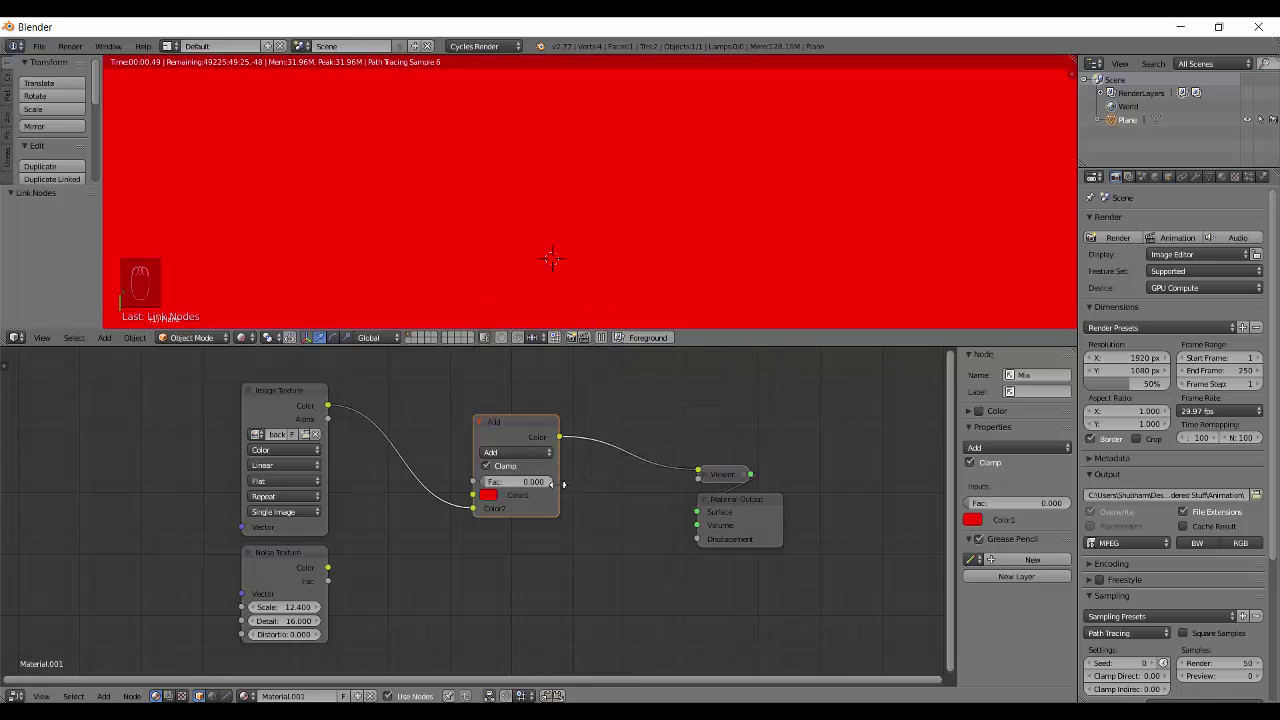
# Step: Raise the Add Fac to full strength, confirm the red R value, and turn Clamp off
pyautogui.click(541, 482)
pyautogui.moveTo(541, 482); pyautogui.dragTo(658, 482)
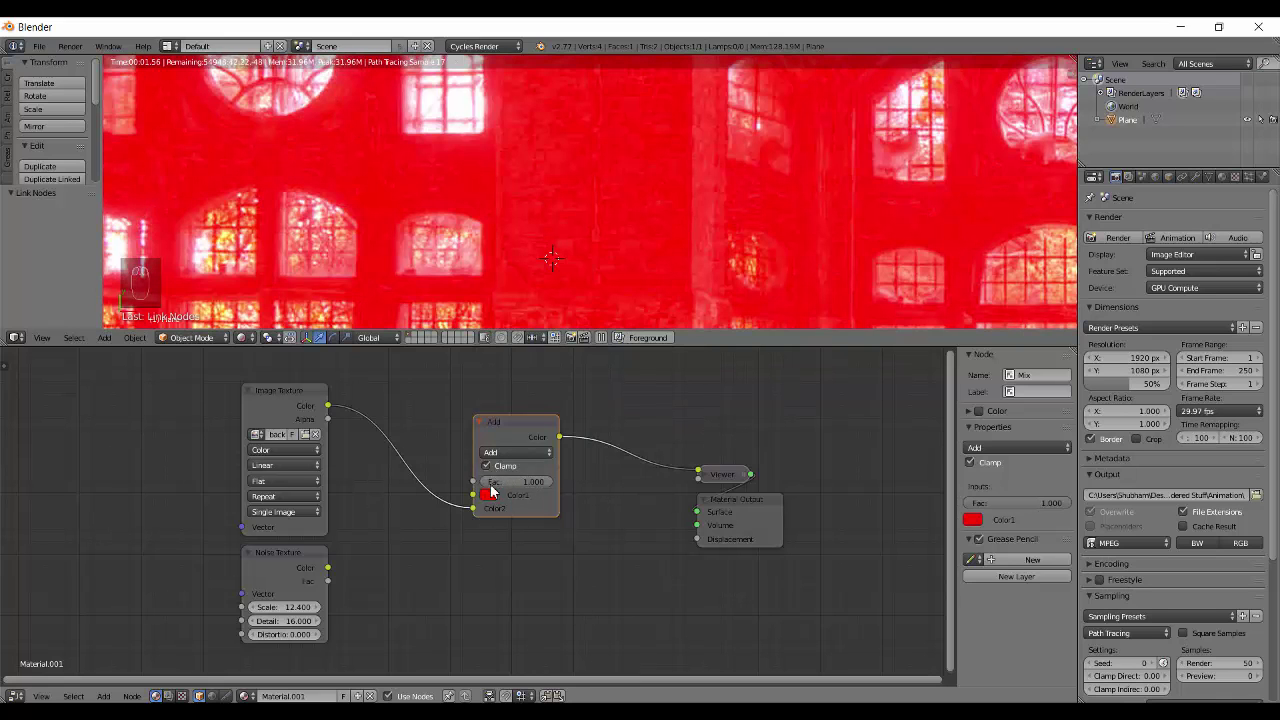
pyautogui.click(487, 494)
pyautogui.click(554, 441)
pyautogui.press('Return')
pyautogui.click(487, 466)
# Step: Relink the image to Color1, turn Clamp off, and set the blend type to Multiply
pyautogui.click(487, 467)
pyautogui.moveTo(475, 508)
pyautogui.mouseDown()
pyautogui.moveTo(463, 503)
pyautogui.moveTo(473, 494)
pyautogui.mouseUp()
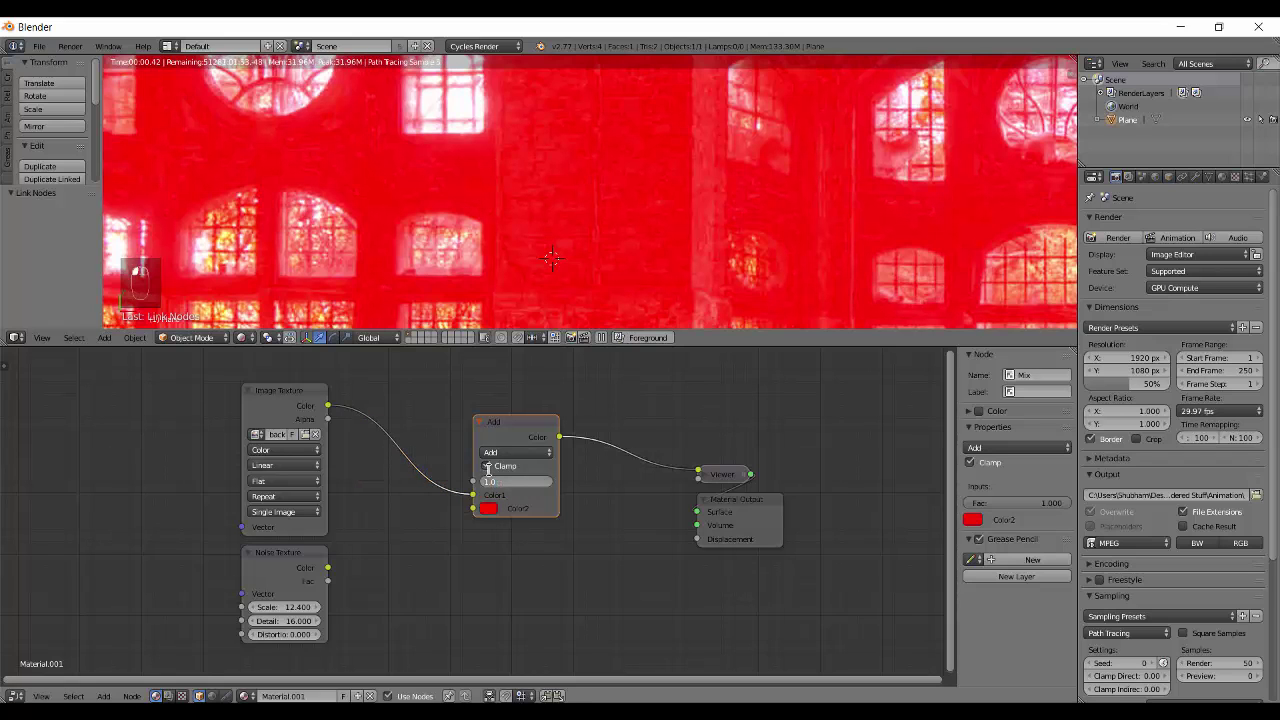
pyautogui.click(487, 467)
pyautogui.click(488, 508)
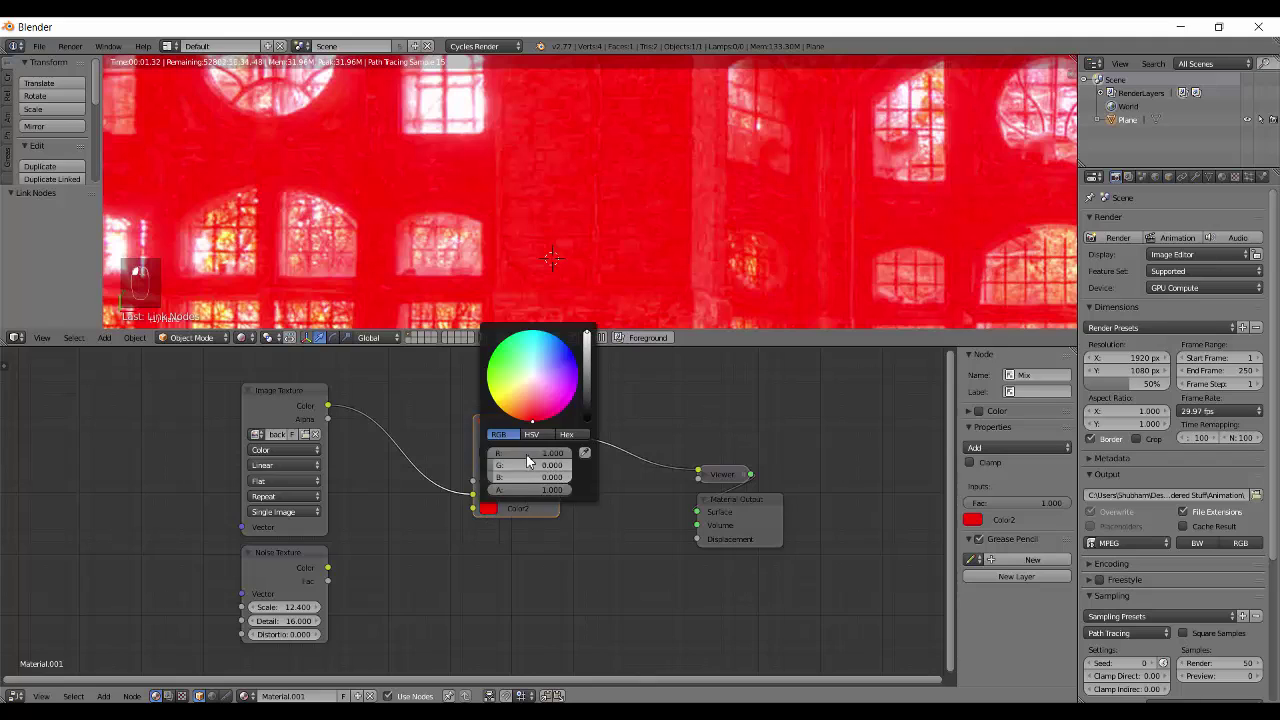
pyautogui.click(525, 452)
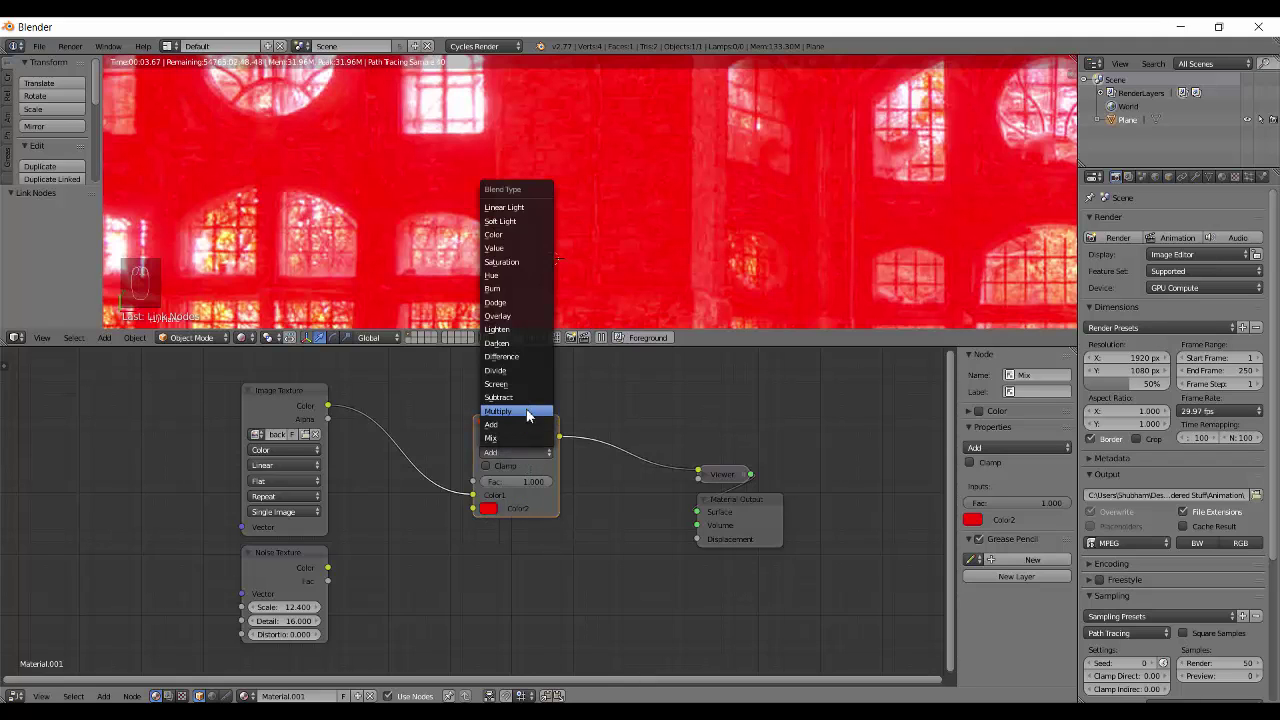
pyautogui.click(527, 412)
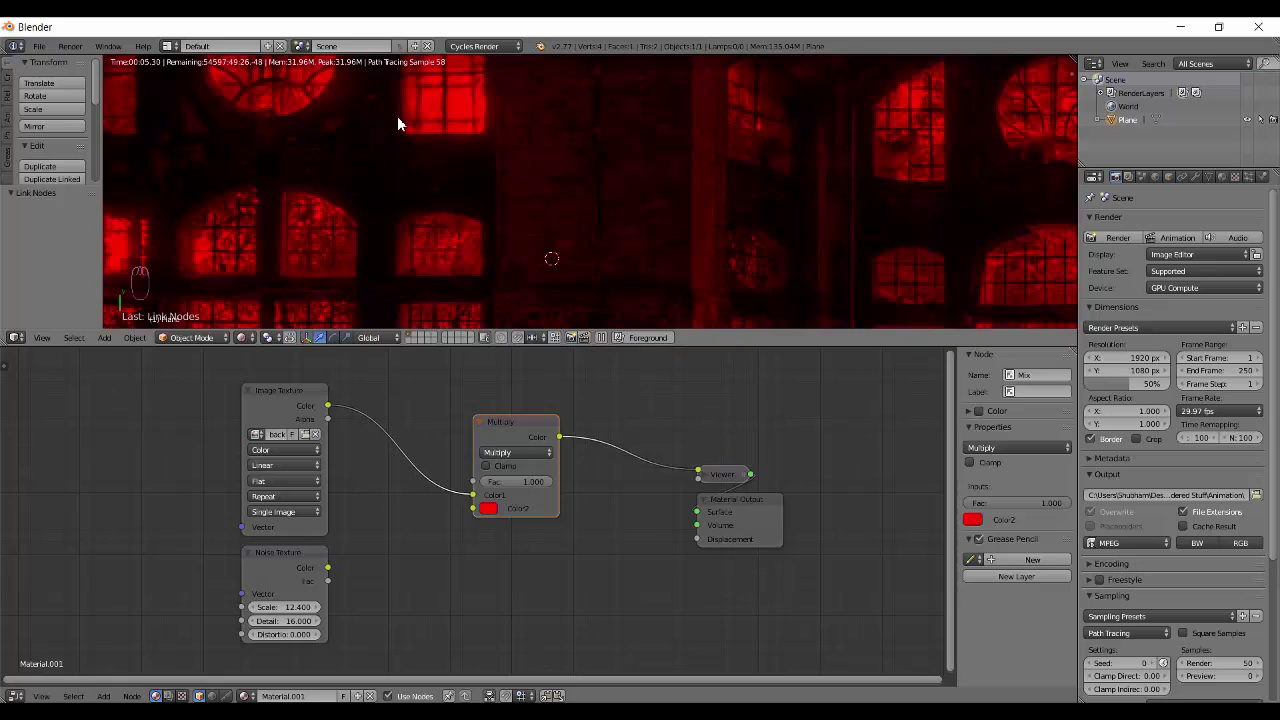
# Step: Preview the Image Texture on its own for comparison
pyautogui.scroll(-4, 488, 145)
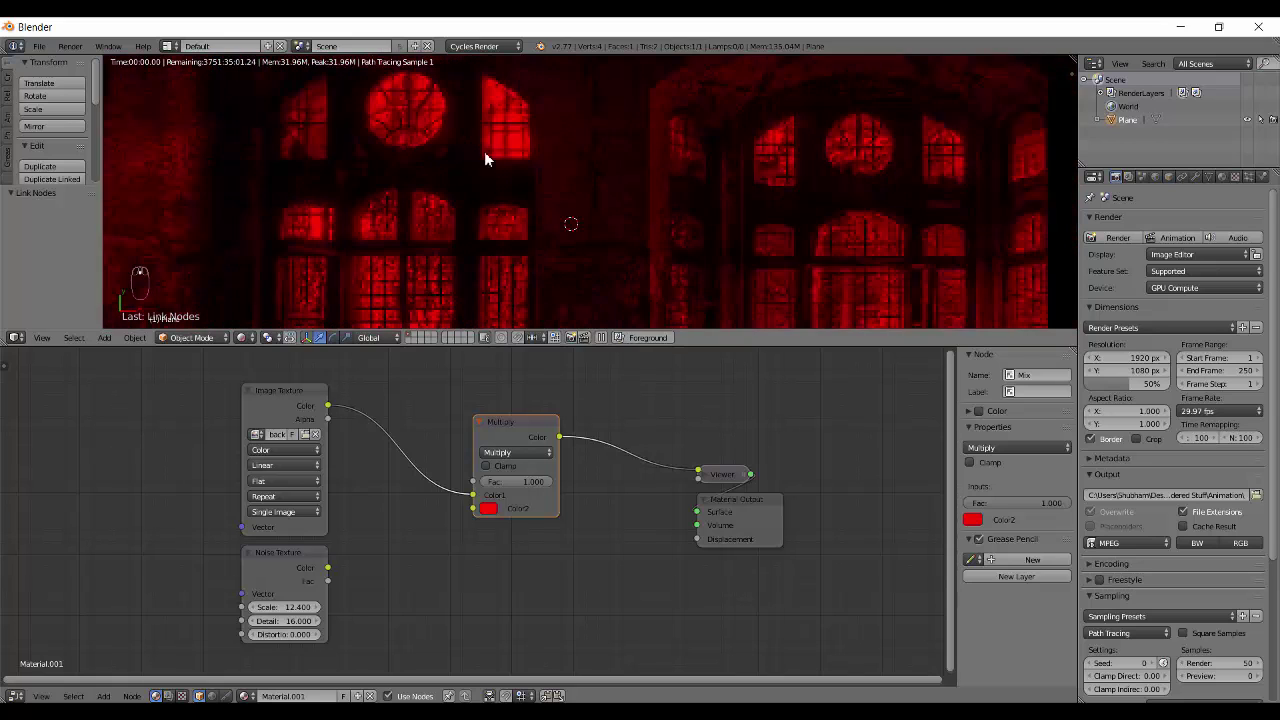
pyautogui.keyDown('ctrl'); pyautogui.scroll(-3, 462, 246); pyautogui.keyUp('ctrl')
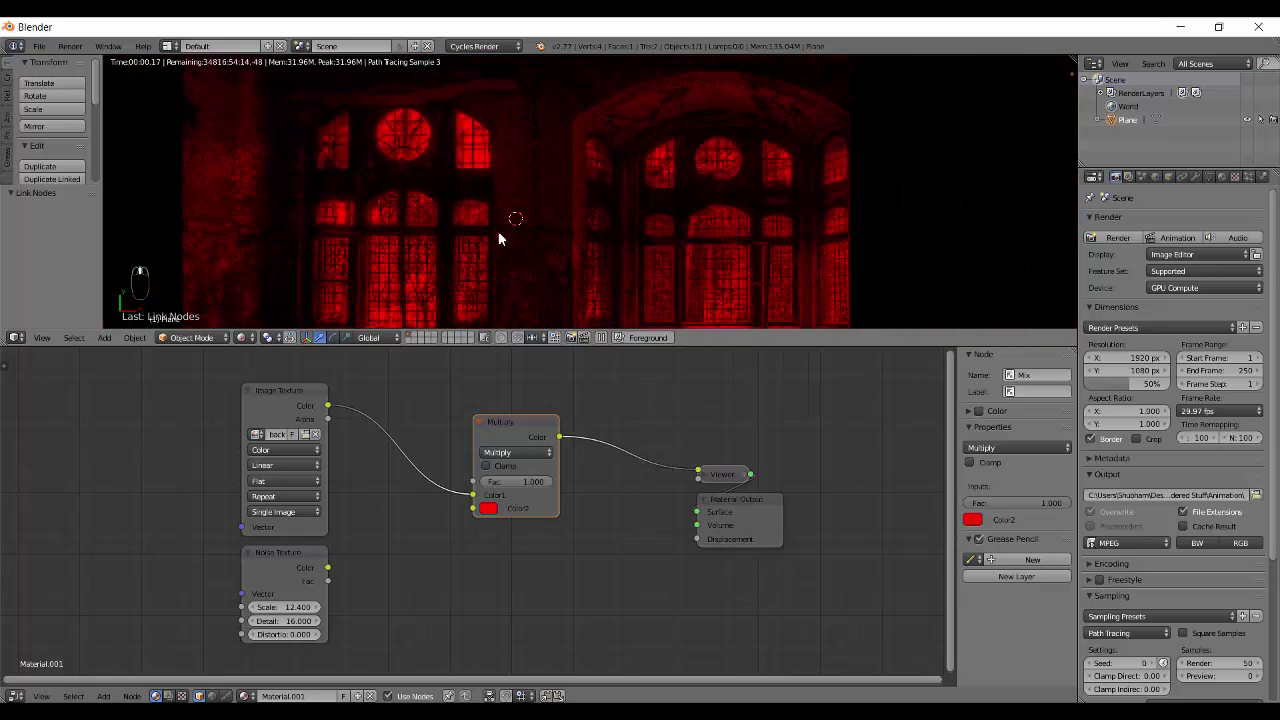
pyautogui.scroll(5, 480, 183)
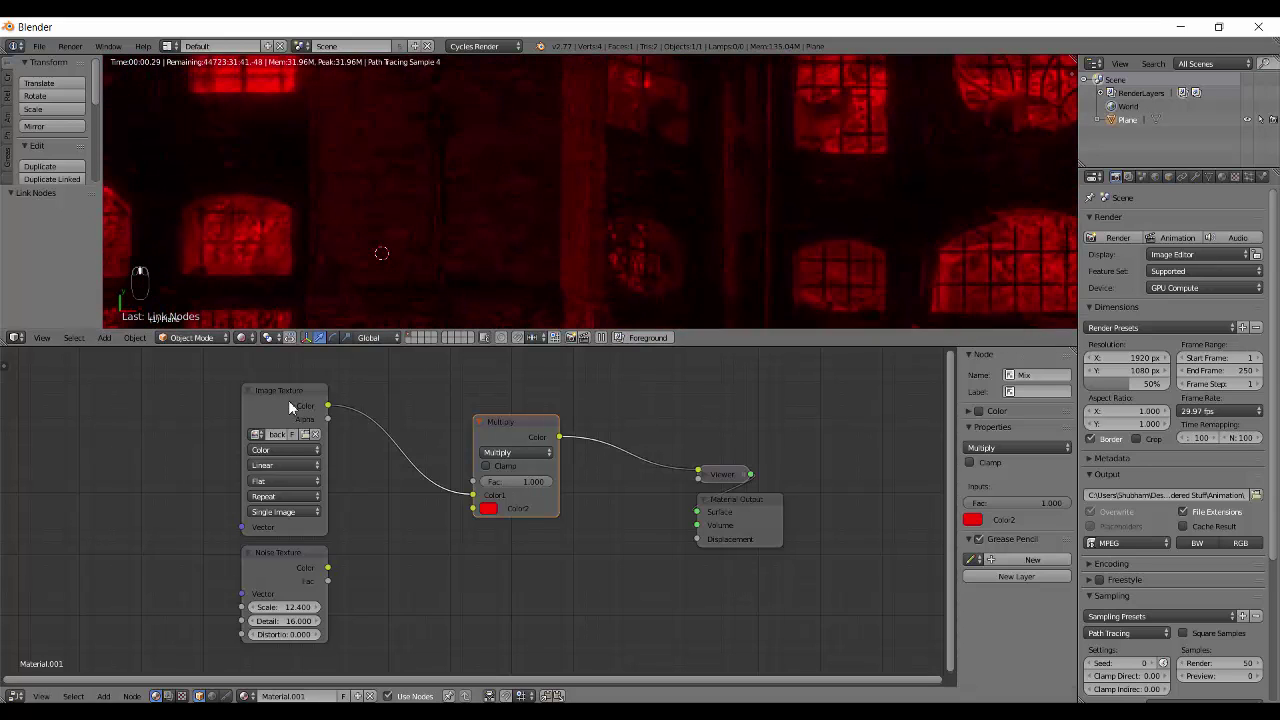
pyautogui.keyDown('ctrl'); pyautogui.keyDown('shift'); pyautogui.click(287, 400); pyautogui.keyUp('shift'); pyautogui.keyUp('ctrl')
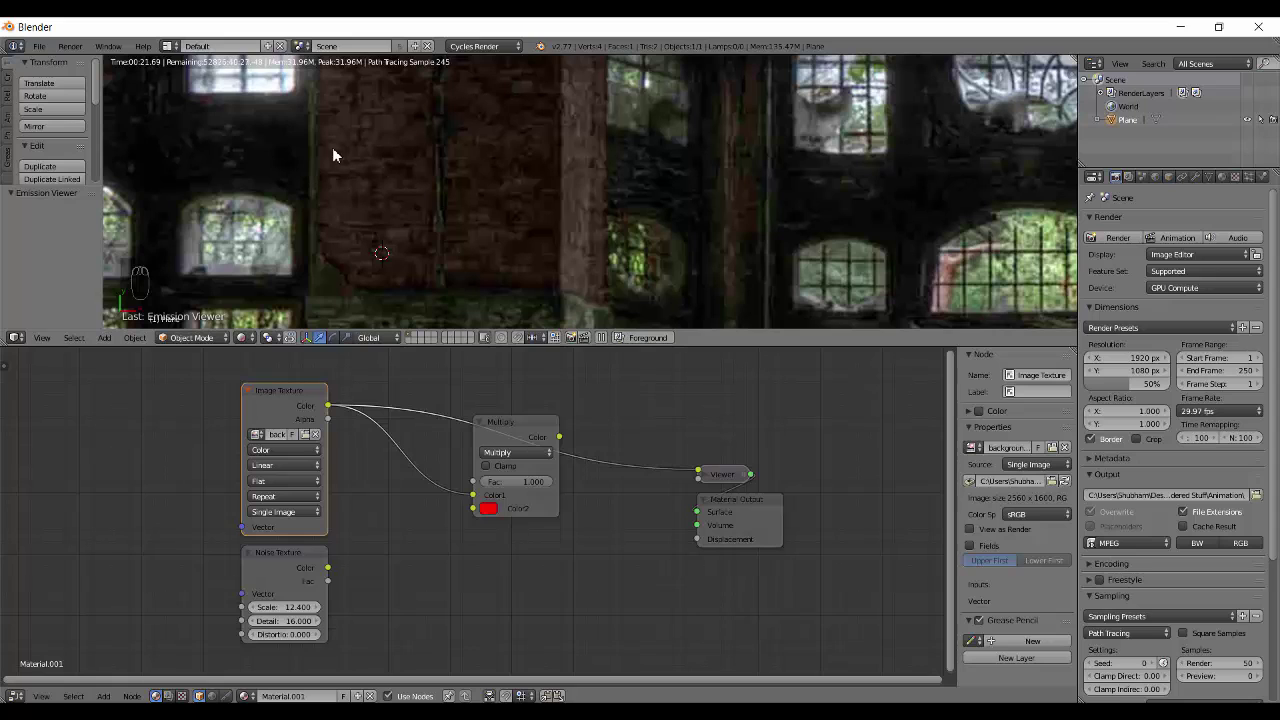
# Step: Preview the Multiply result, briefly link the noise Fac to the factor, then remove it
pyautogui.keyDown('ctrl'); pyautogui.keyDown('shift'); pyautogui.click(551, 429); pyautogui.keyUp('shift'); pyautogui.keyUp('ctrl')
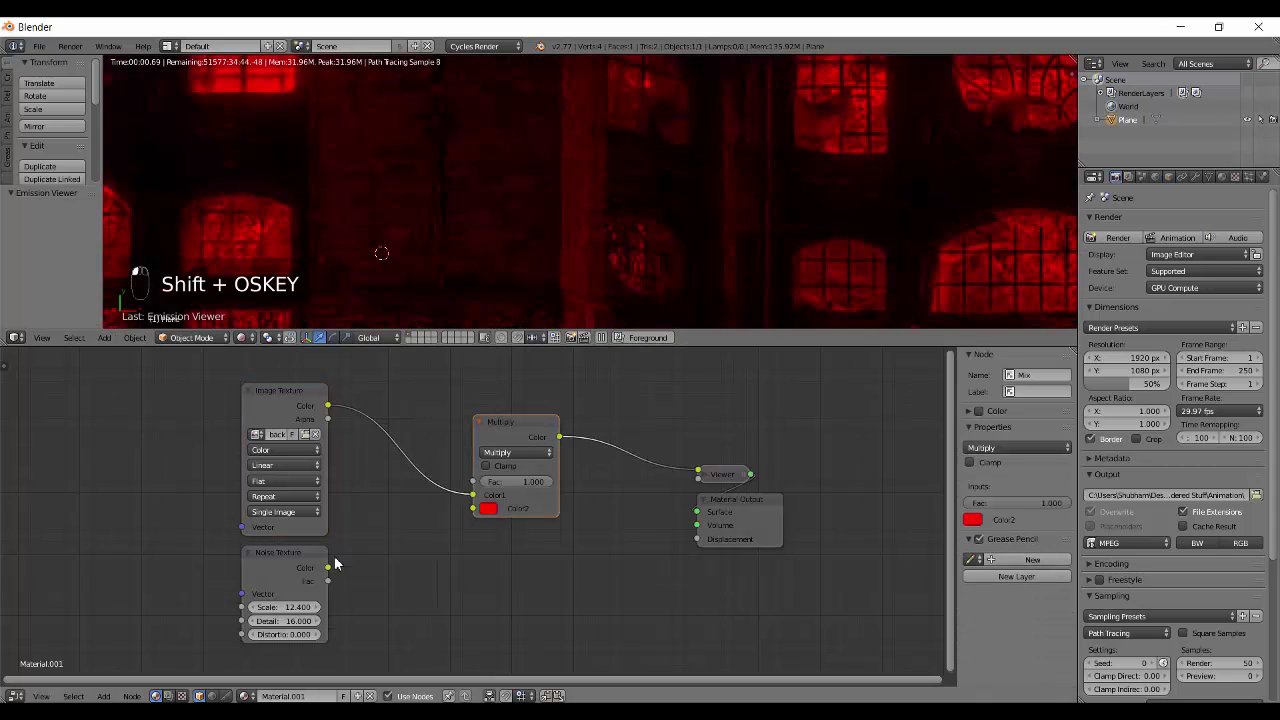
pyautogui.moveTo(328, 581); pyautogui.dragTo(478, 489)
pyautogui.moveTo(441, 550); pyautogui.dragTo(446, 537, button='middle')
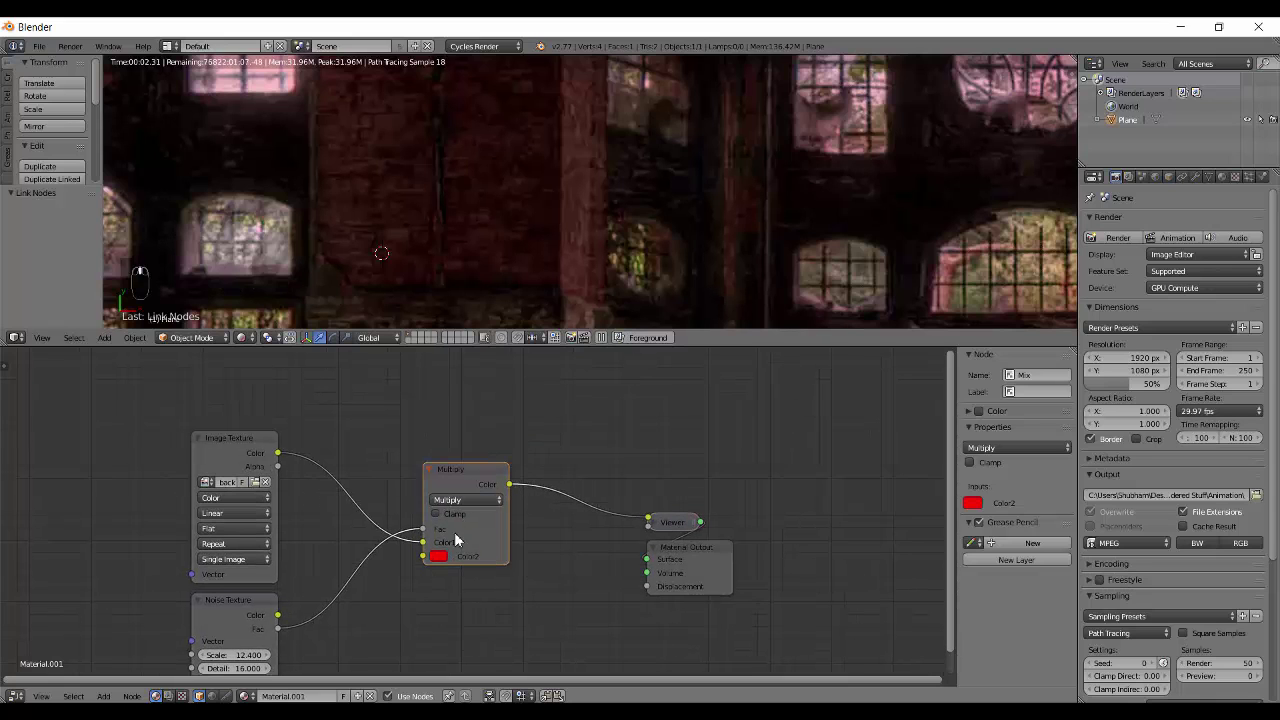
pyautogui.moveTo(423, 529); pyautogui.dragTo(405, 608)
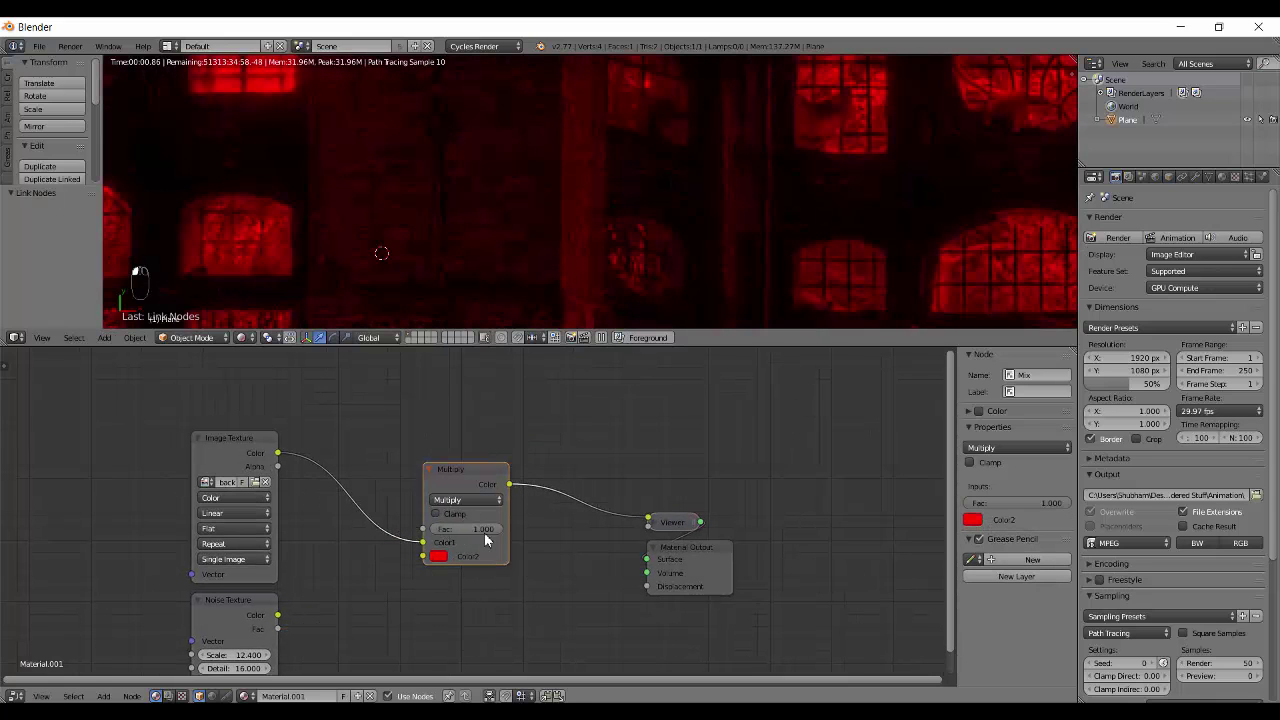
# Step: Set the Multiply Fac to 0.5, raise it back to 1.000, and nudge the node up
pyautogui.moveTo(484, 529)
pyautogui.mouseDown()
pyautogui.moveTo(445, 529)
pyautogui.moveTo(497, 531)
pyautogui.mouseUp()
pyautogui.click(466, 534)
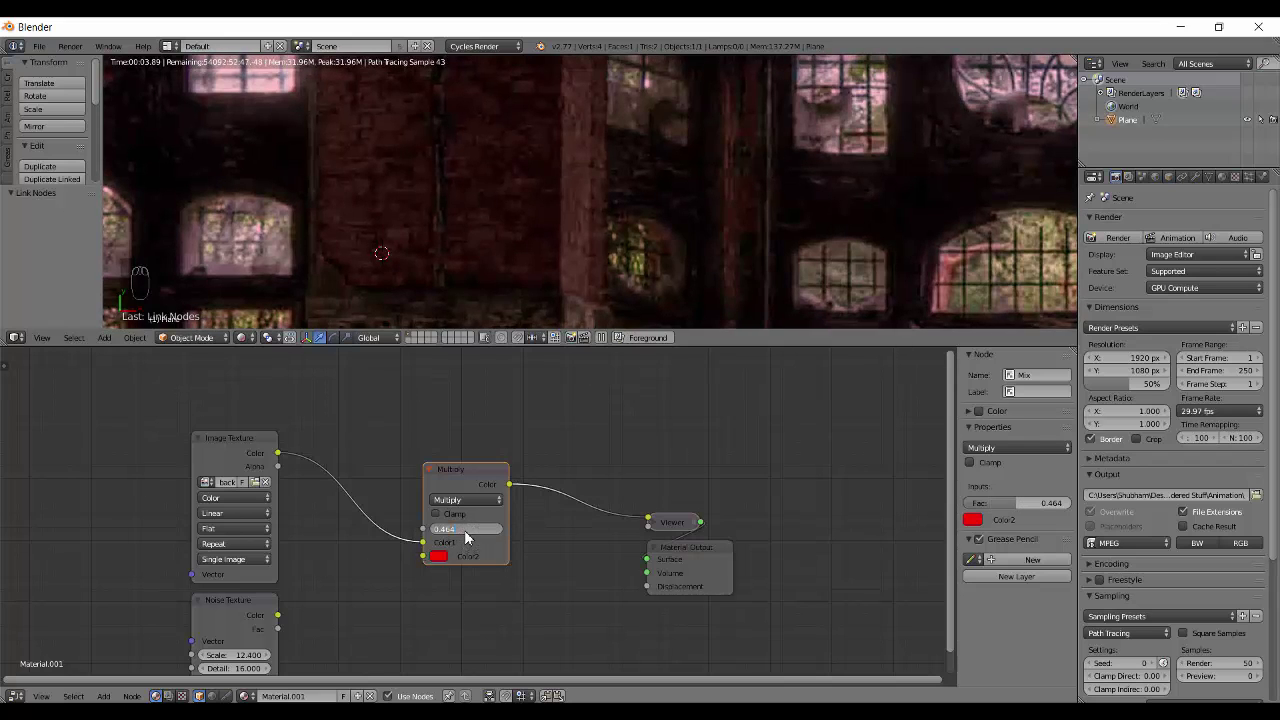
pyautogui.write('0.5')
pyautogui.press('Return')
pyautogui.click(438, 557)
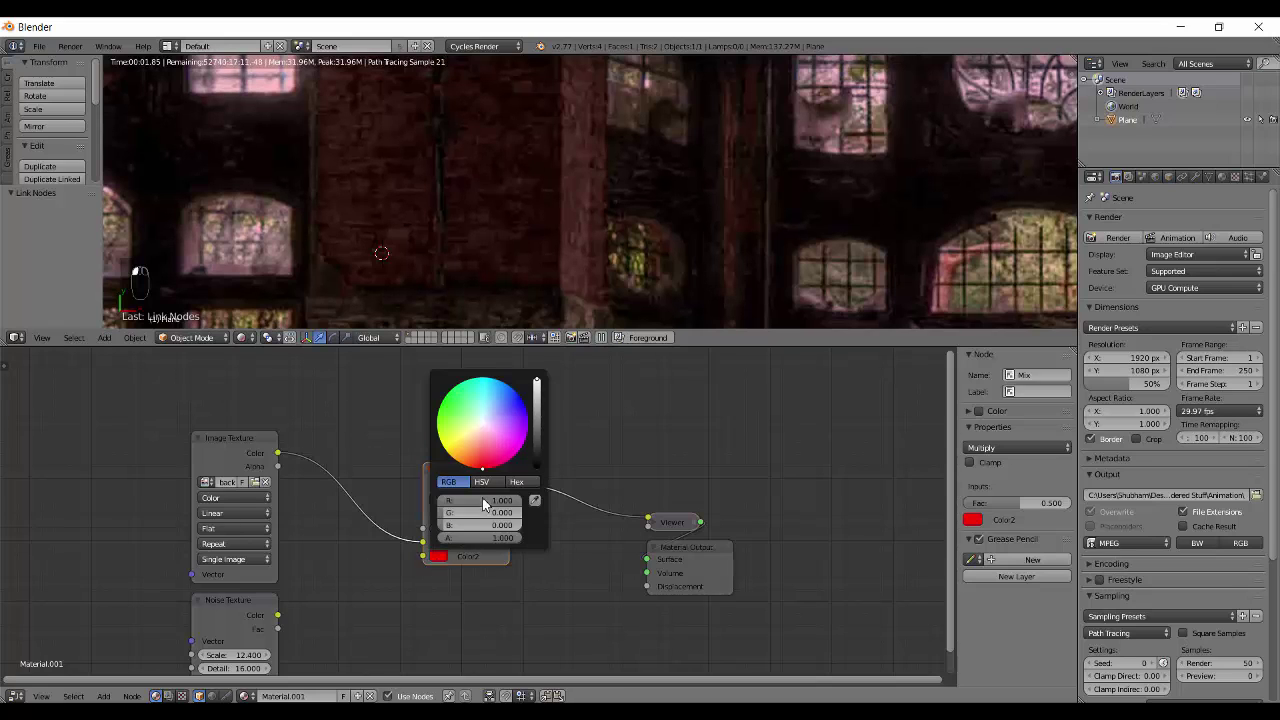
pyautogui.moveTo(447, 527); pyautogui.dragTo(502, 528)
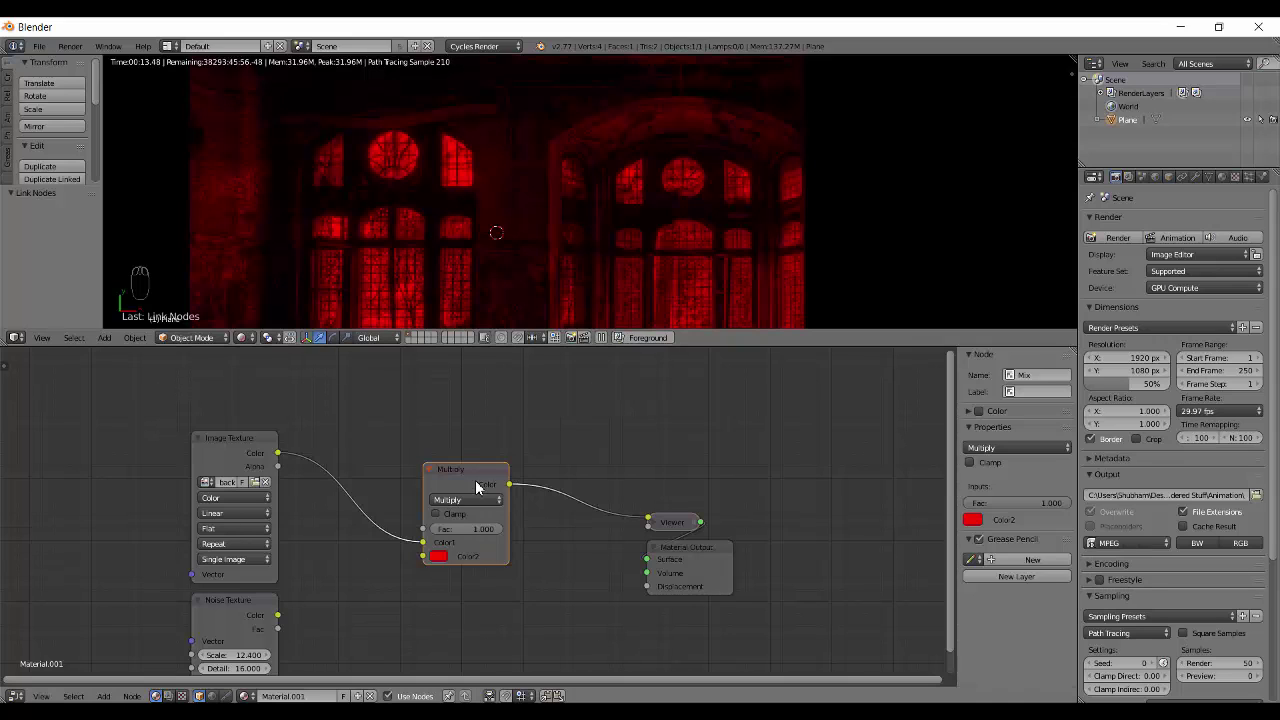
pyautogui.moveTo(501, 475); pyautogui.dragTo(504, 440)
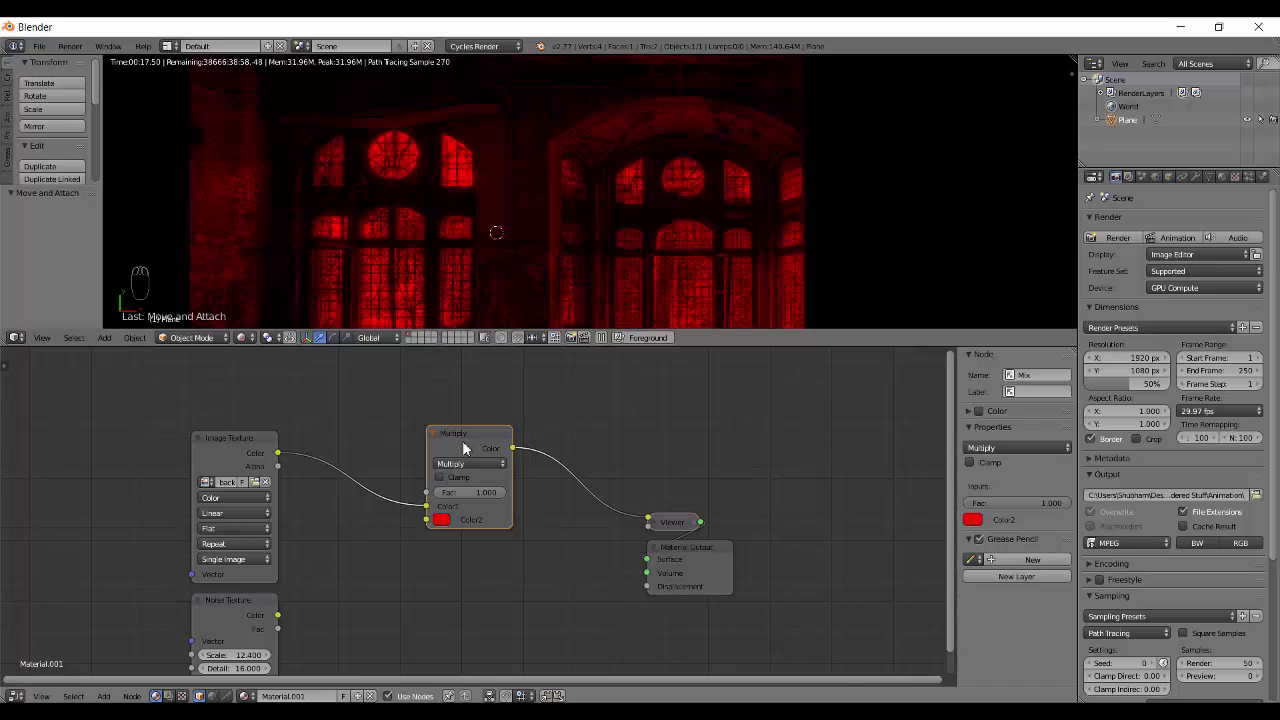
pyautogui.moveTo(464, 441)
pyautogui.mouseDown()
pyautogui.moveTo(450, 430)
pyautogui.moveTo(457, 442)
pyautogui.mouseUp()
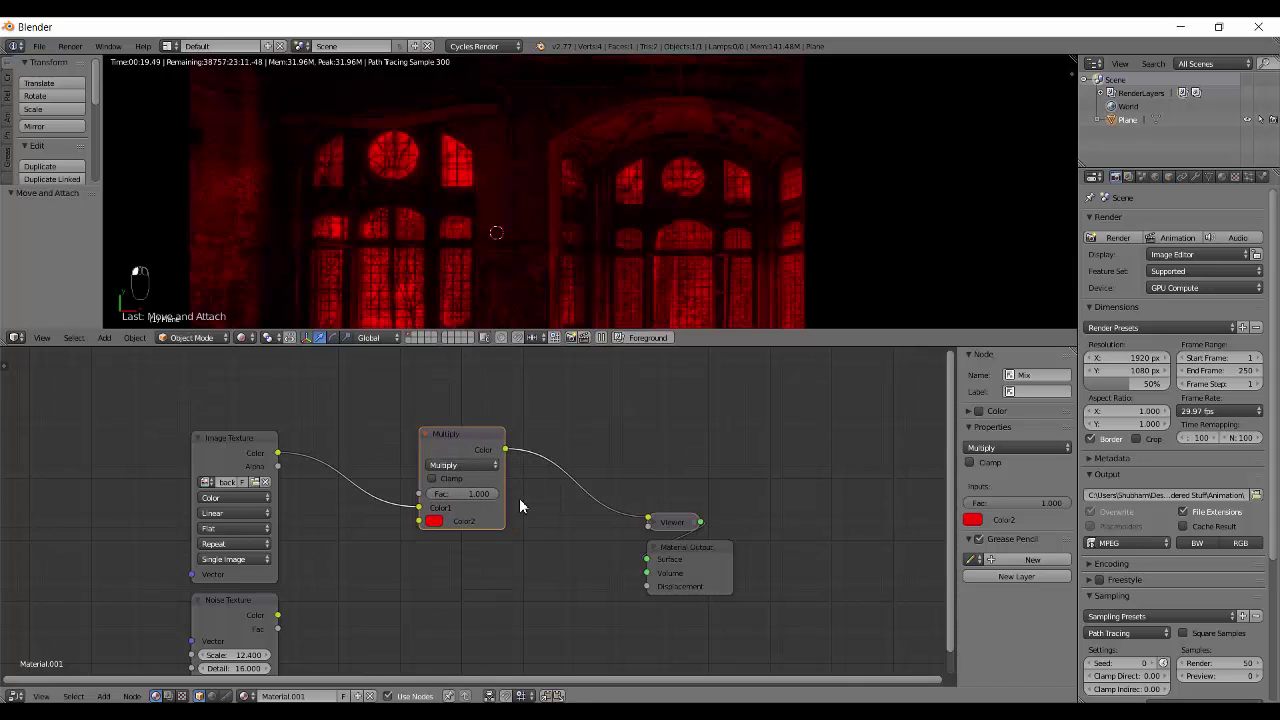
# Step: Browse the blend types and settle on Hue for a muted reddish tint
pyautogui.click(470, 463)
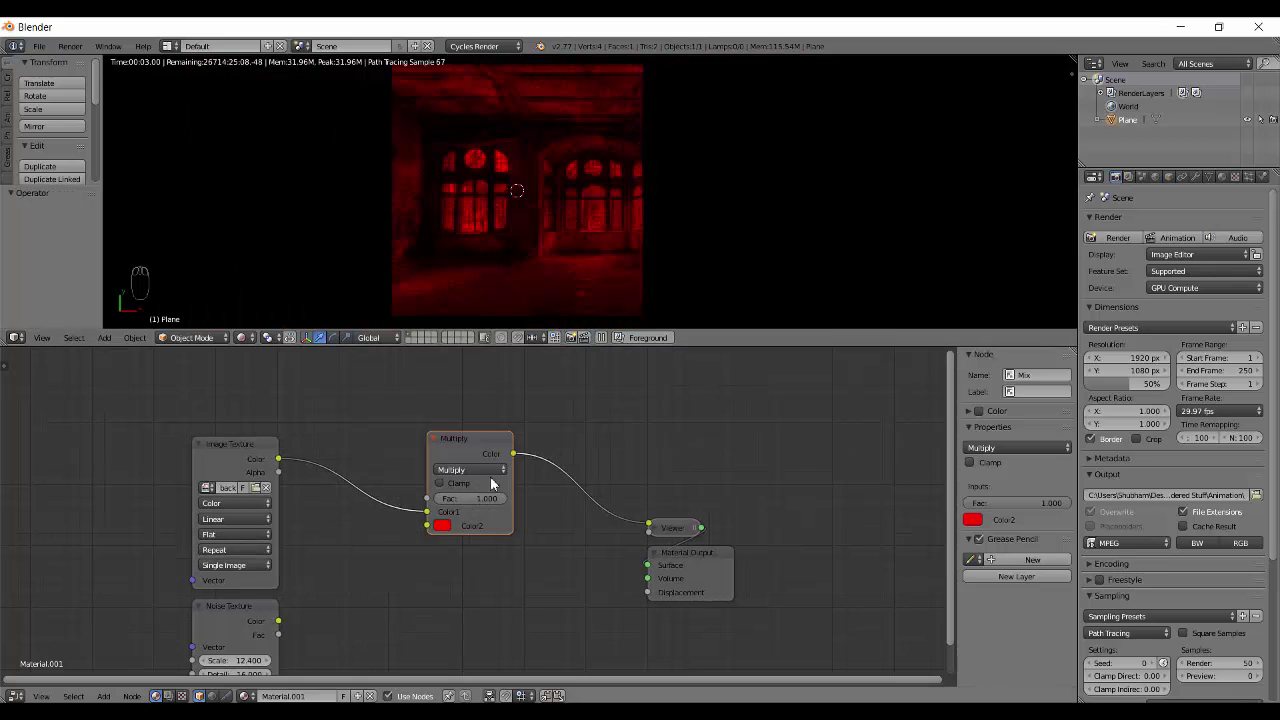
pyautogui.click(461, 470)
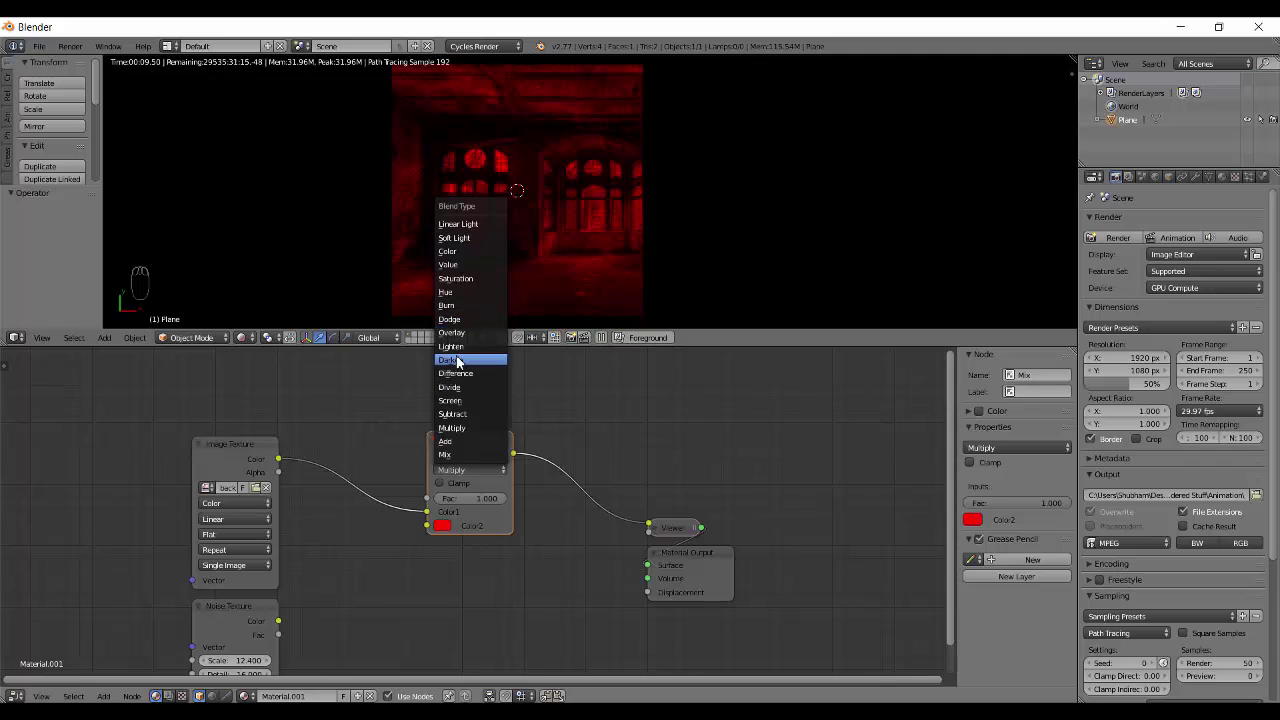
pyautogui.click(473, 429)
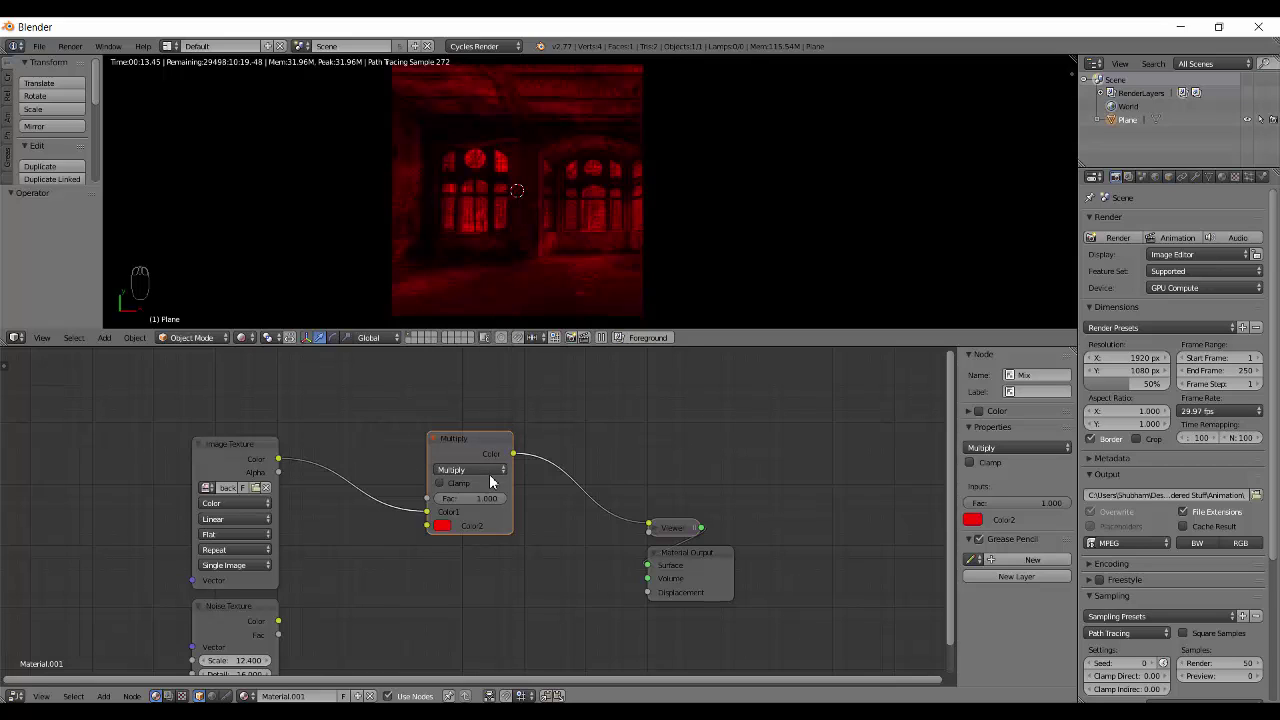
pyautogui.click(493, 470)
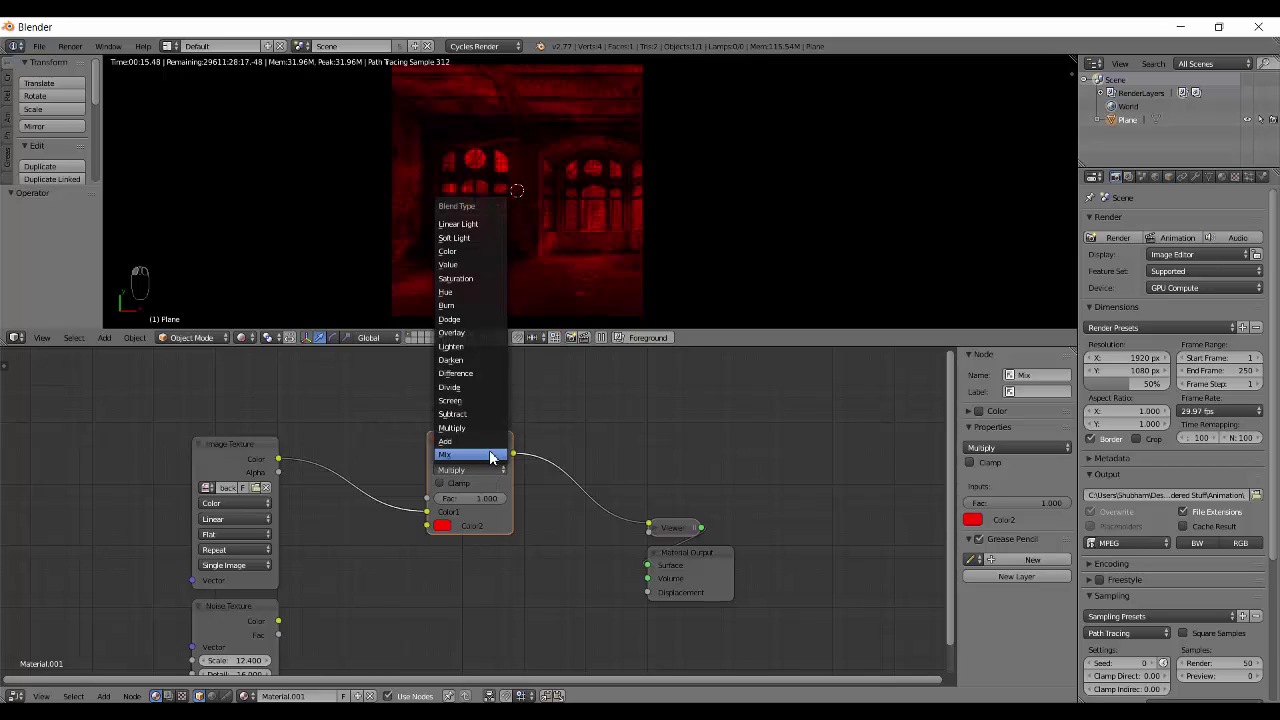
pyautogui.click(476, 292)
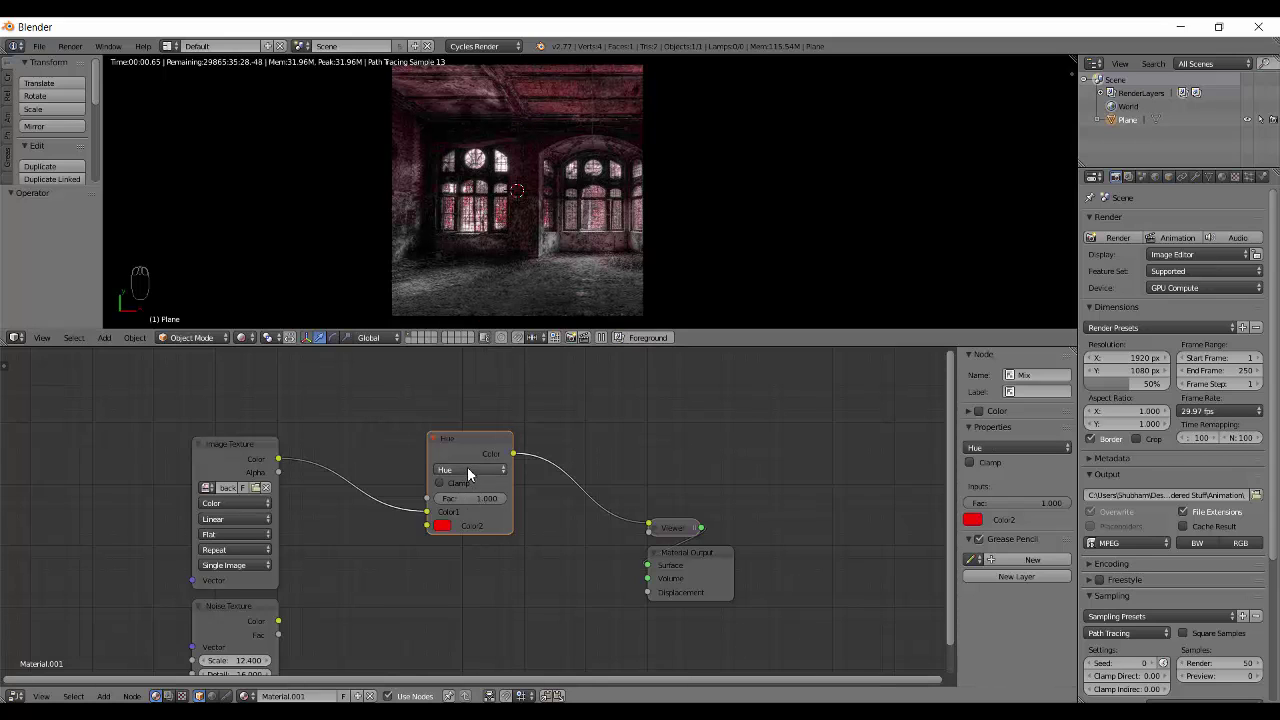
pyautogui.click(467, 469)
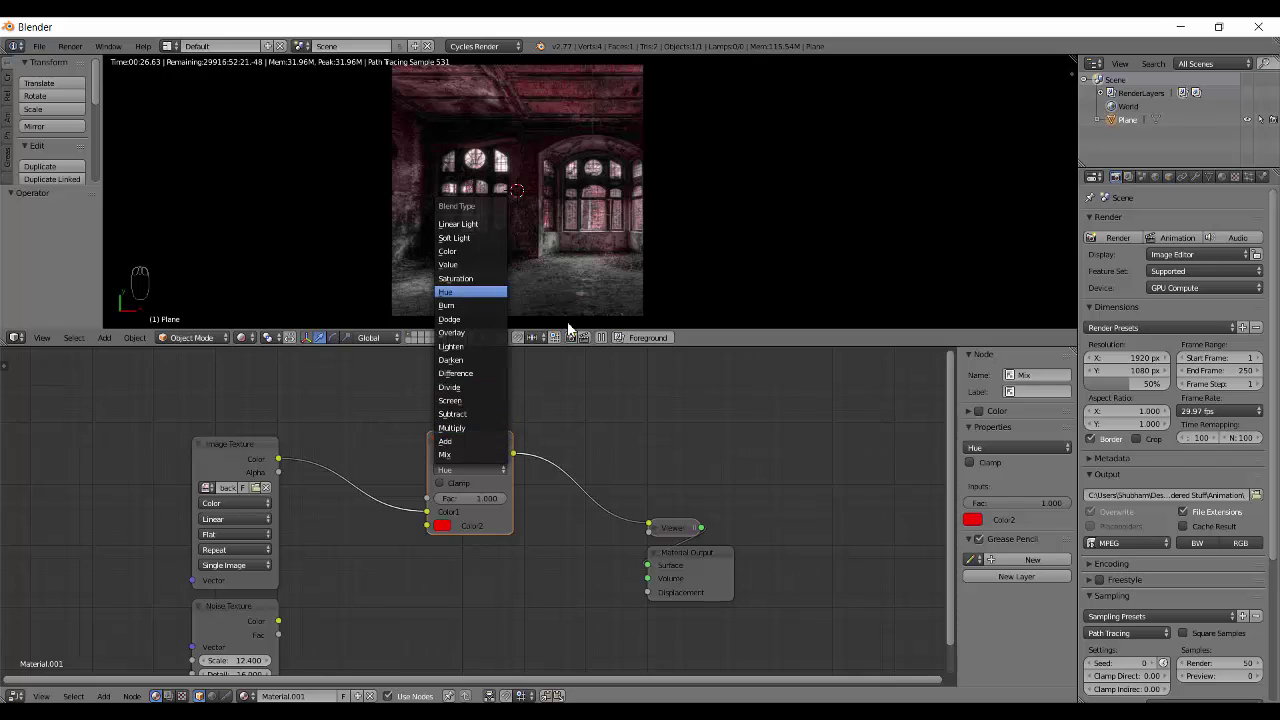
pyautogui.click(452, 291)
# Step: Set the blend back to Mix with Clamp off, switch to solid shading, and nudge the node
pyautogui.click(493, 468)
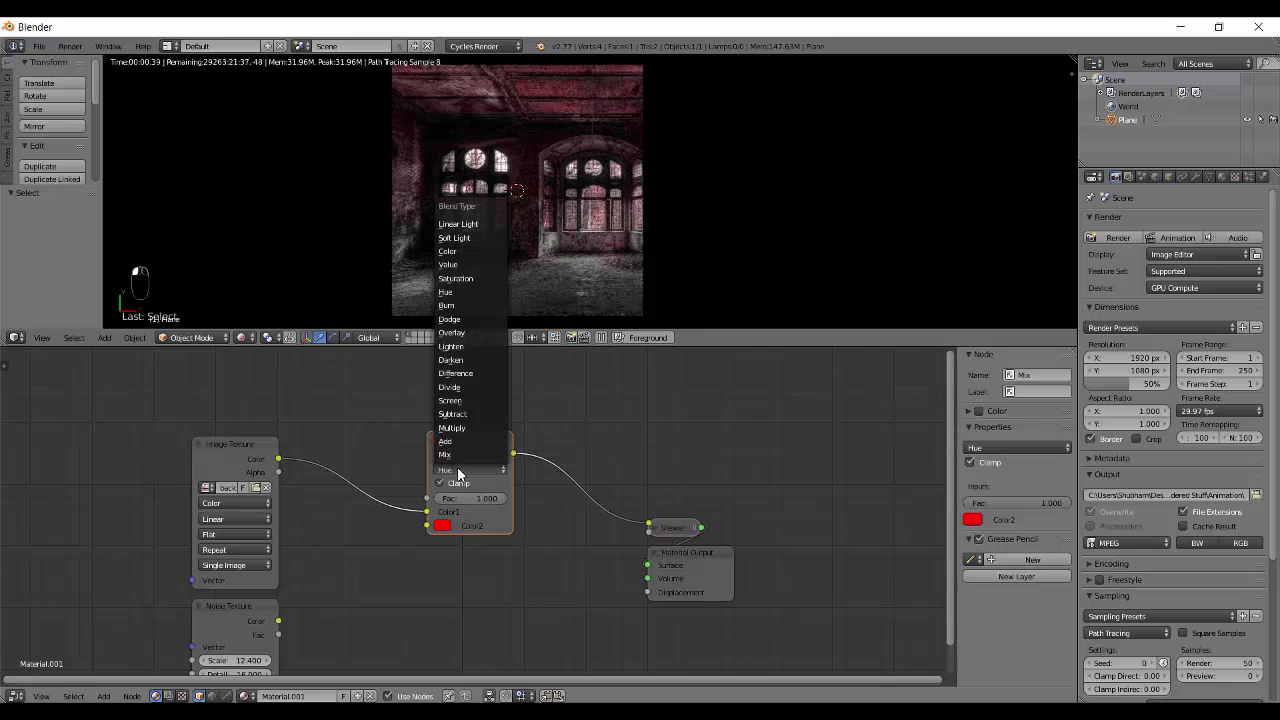
pyautogui.click(446, 458)
pyautogui.click(439, 483)
pyautogui.click(440, 486)
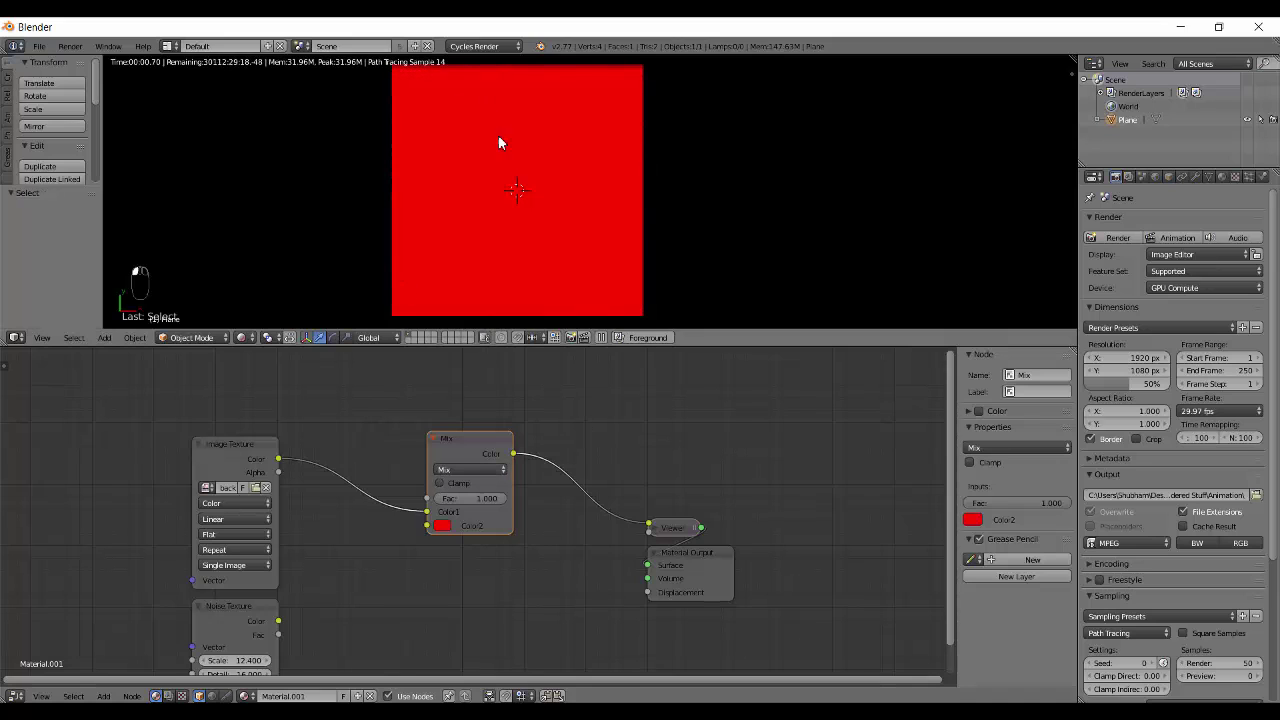
pyautogui.hotkey('shift', 'z')
pyautogui.moveTo(470, 446)
pyautogui.mouseDown()
pyautogui.moveTo(566, 443)
pyautogui.moveTo(514, 457)
pyautogui.moveTo(477, 411)
pyautogui.moveTo(478, 430)
pyautogui.mouseUp()
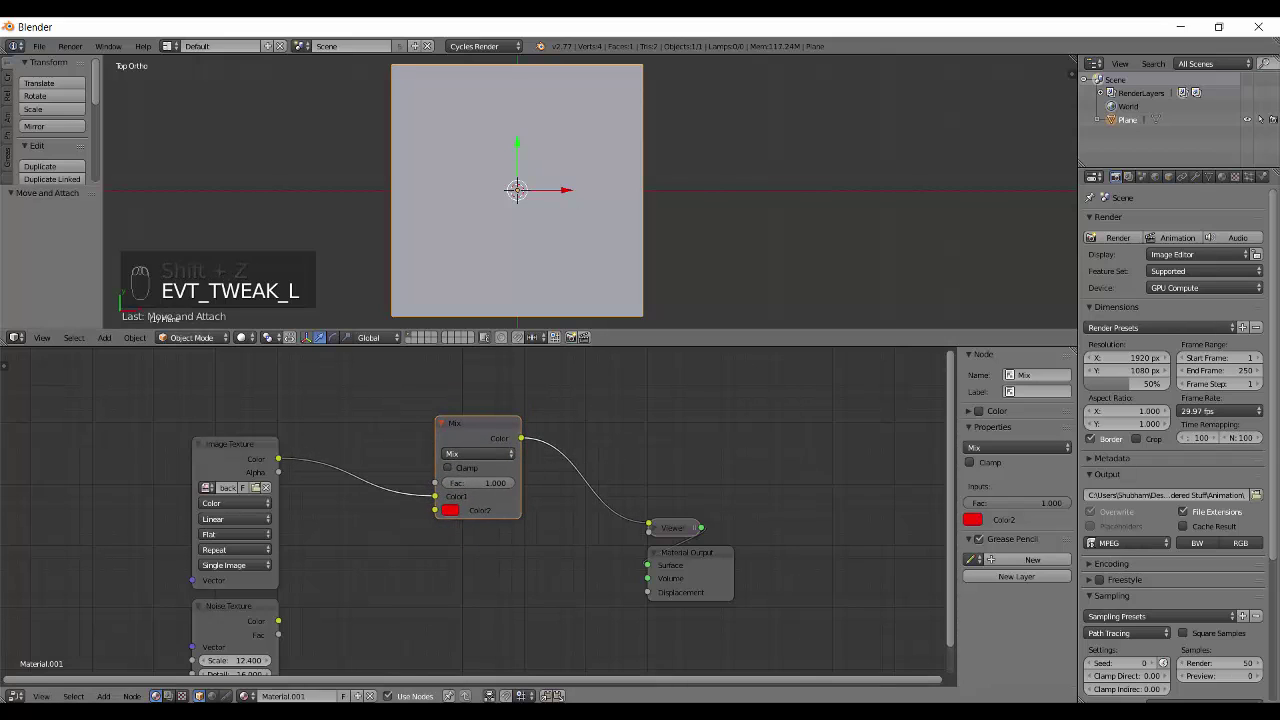